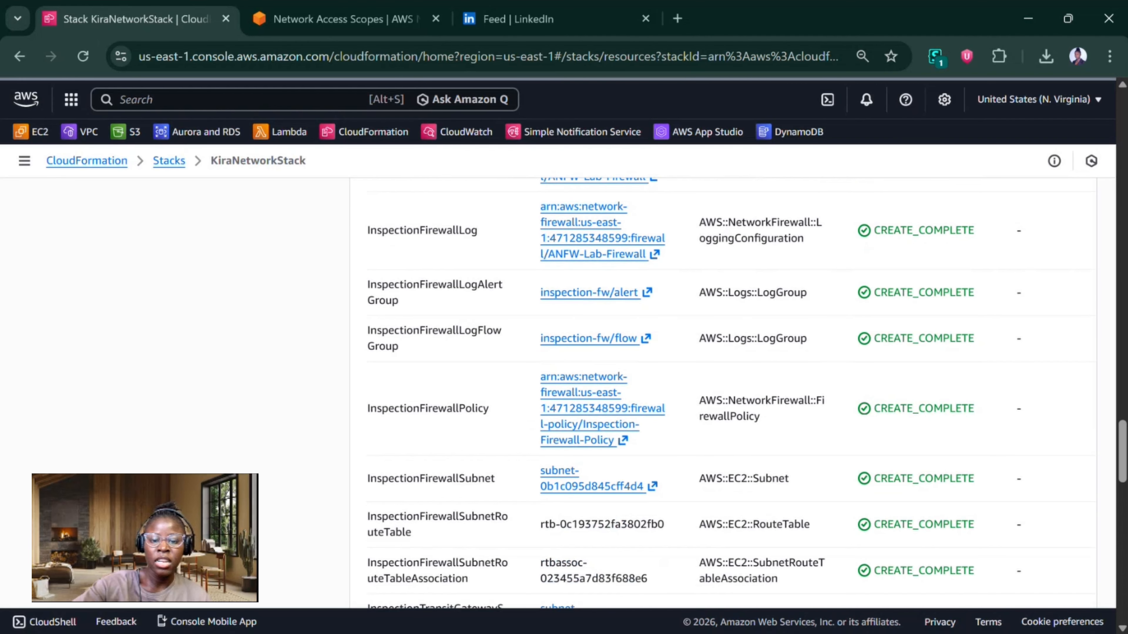
Step: Review the remaining resources of KiraNetworkStack and their creation status through to the TransitGateway entry
scroll(747, 393, "down", 10)
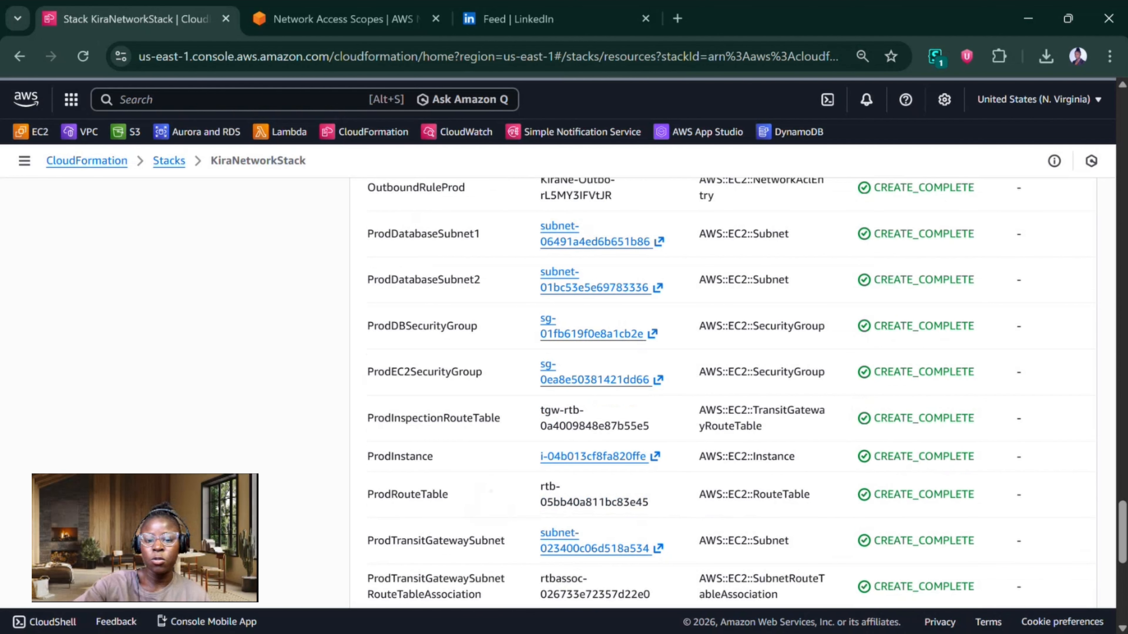
scroll(747, 394, "down", 3)
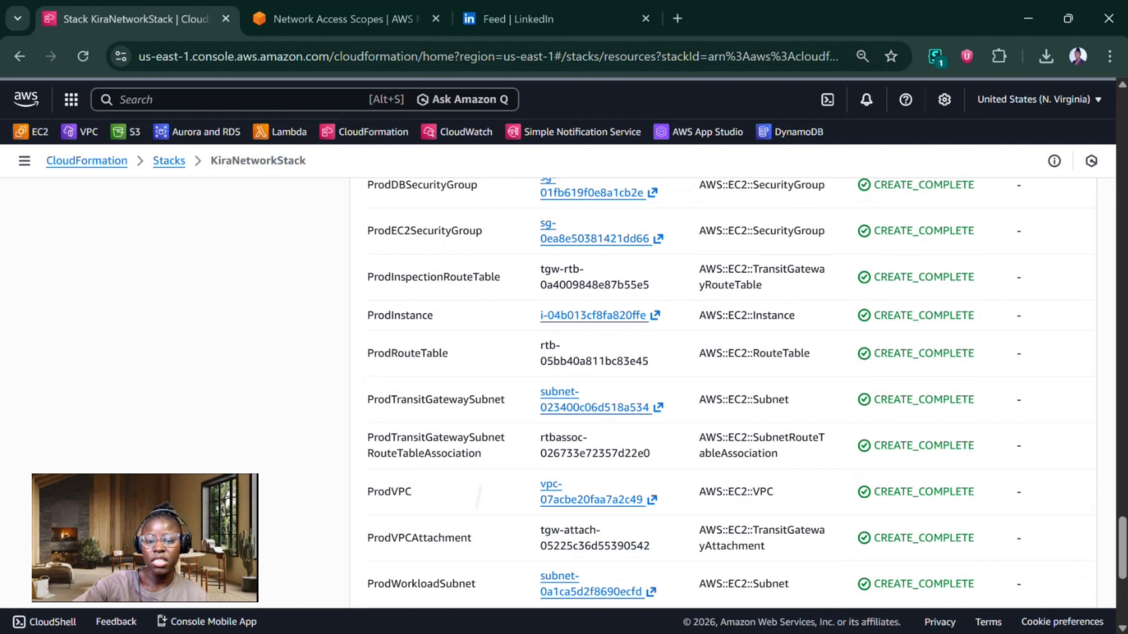
scroll(732, 393, "down", 3)
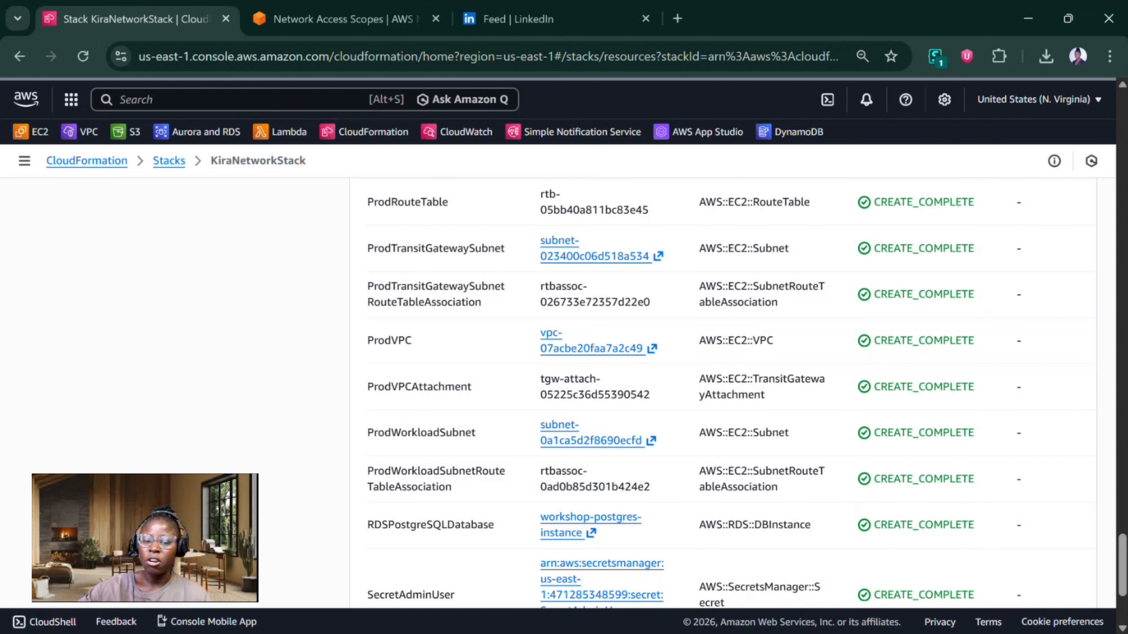
scroll(732, 394, "down", 4)
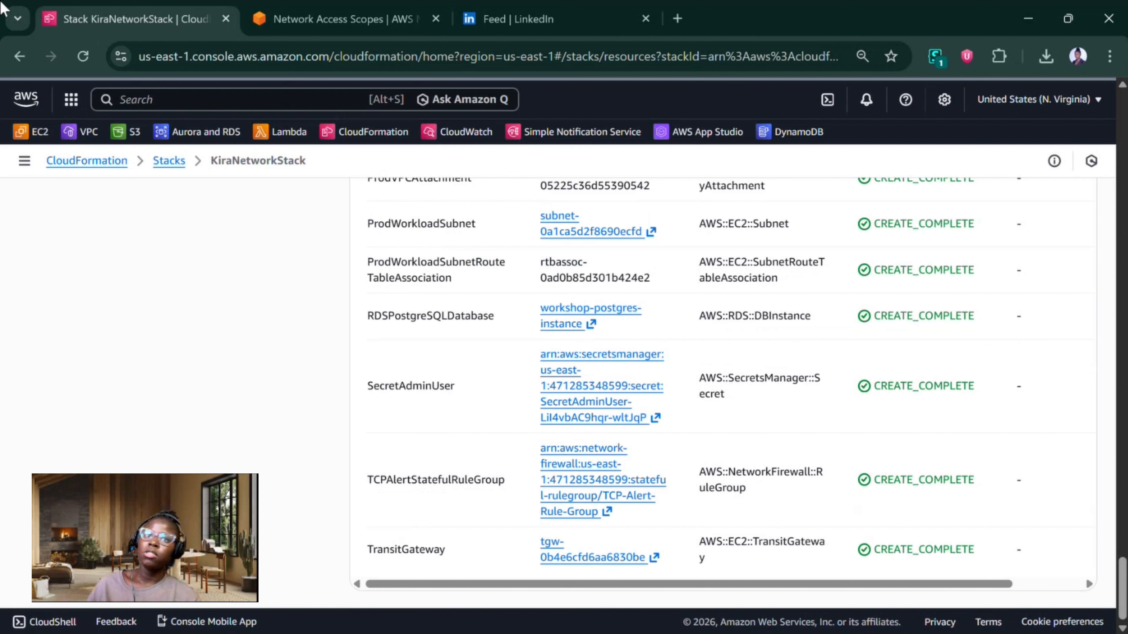
Step: Switch to the PowerPoint slide show and ink ticks by the reachable-resources and internet-gateways points, circling the intentional-exposure point in yellow
key("alt+Tab")
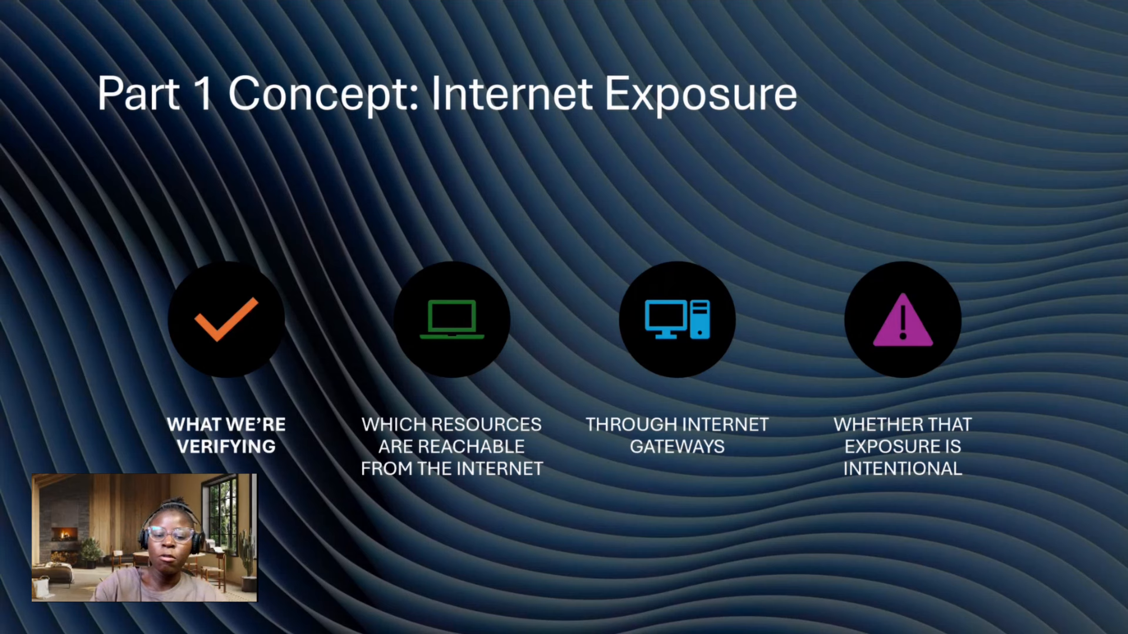
left_click_drag(510, 408, 545, 381)
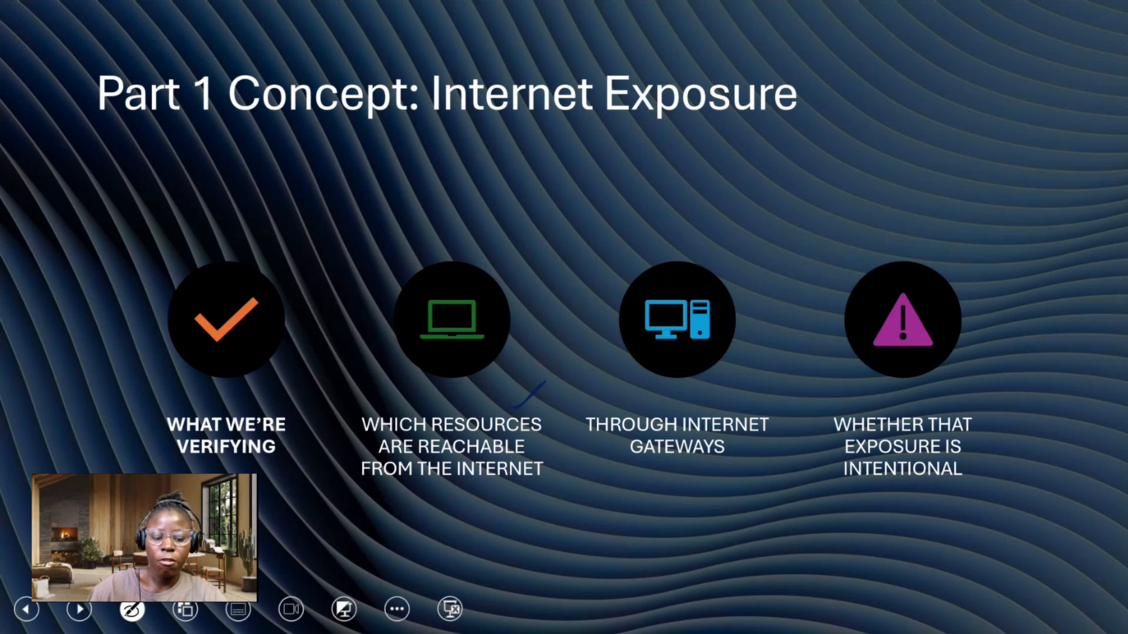
left_click(132, 610)
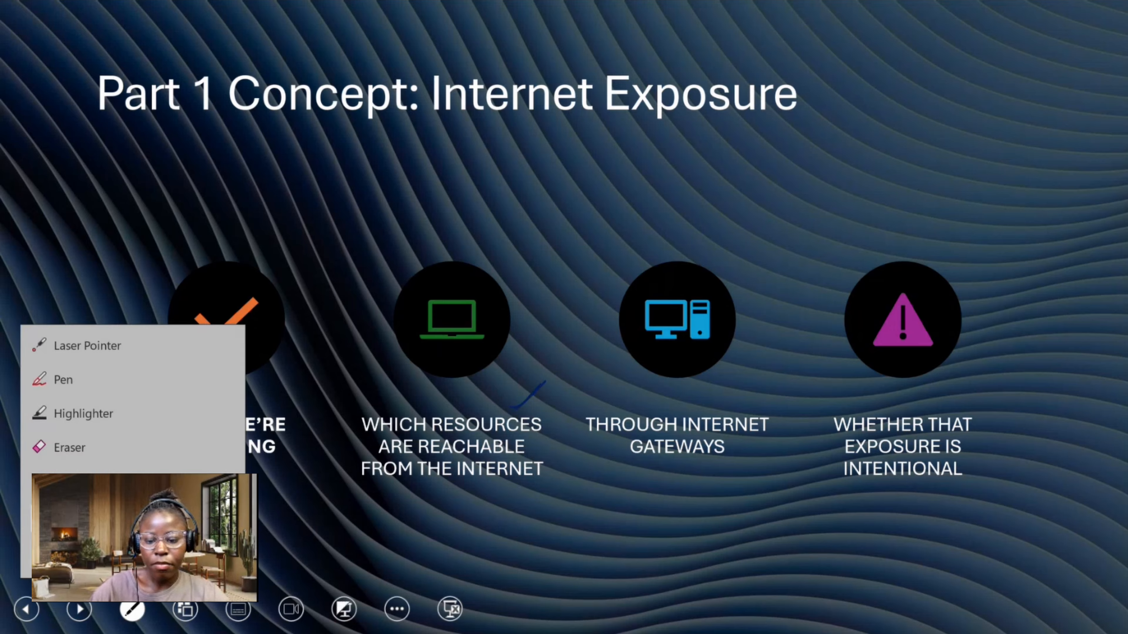
left_click(183, 521)
left_click_drag(687, 473, 744, 432)
mouse_move(818, 429)
left_mouse_down()
mouse_move(1033, 440)
mouse_move(852, 365)
left_mouse_up()
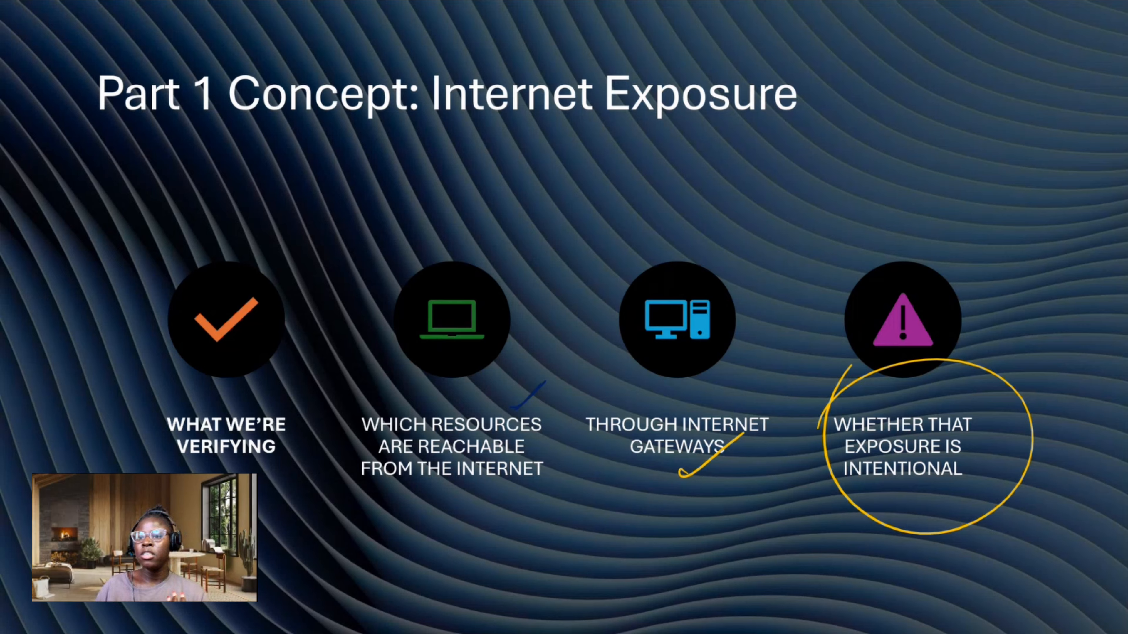
Step: Return to the AWS console in the browser, view the VPC list, and open Network Access Analyzer in Network Manager
key("alt+Tab")
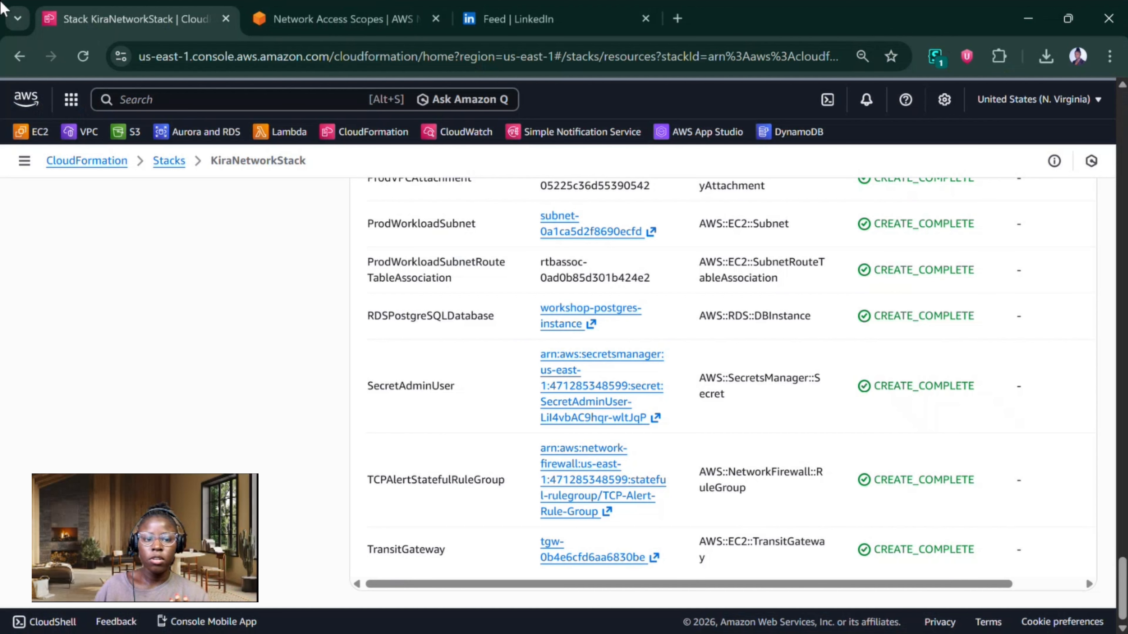
left_click(90, 135)
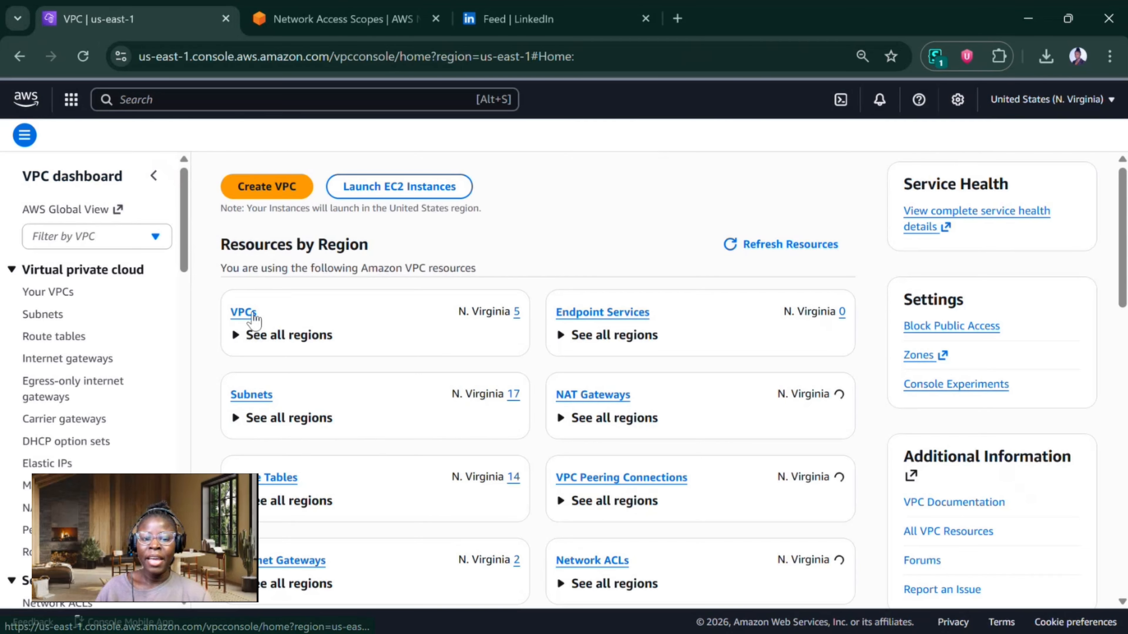
left_click(249, 336)
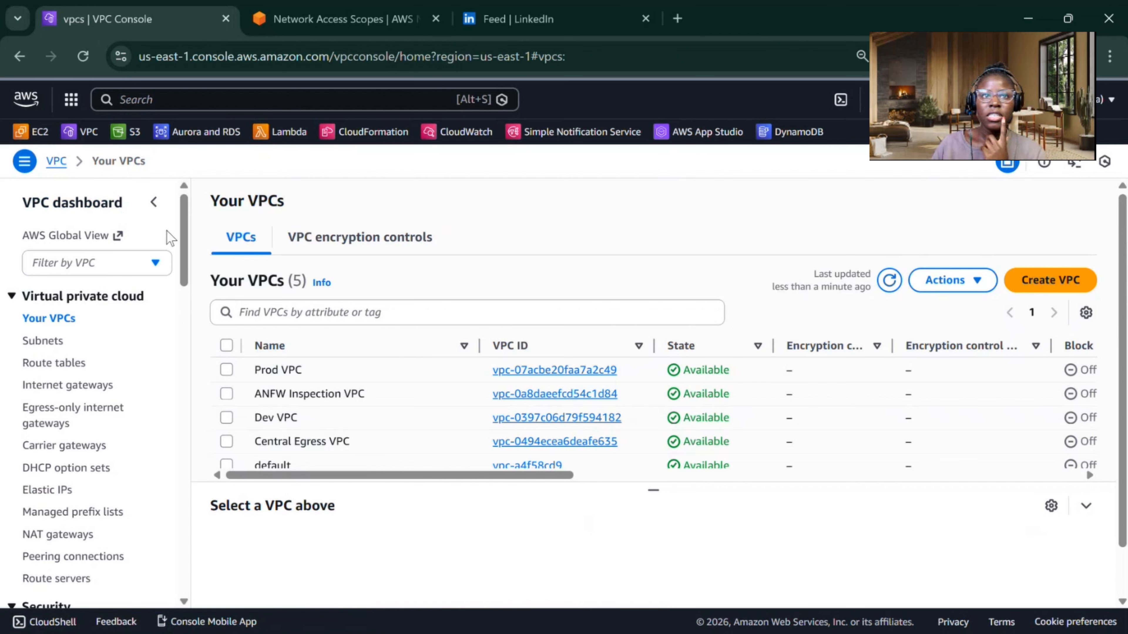
scroll(154, 580, "down", 10)
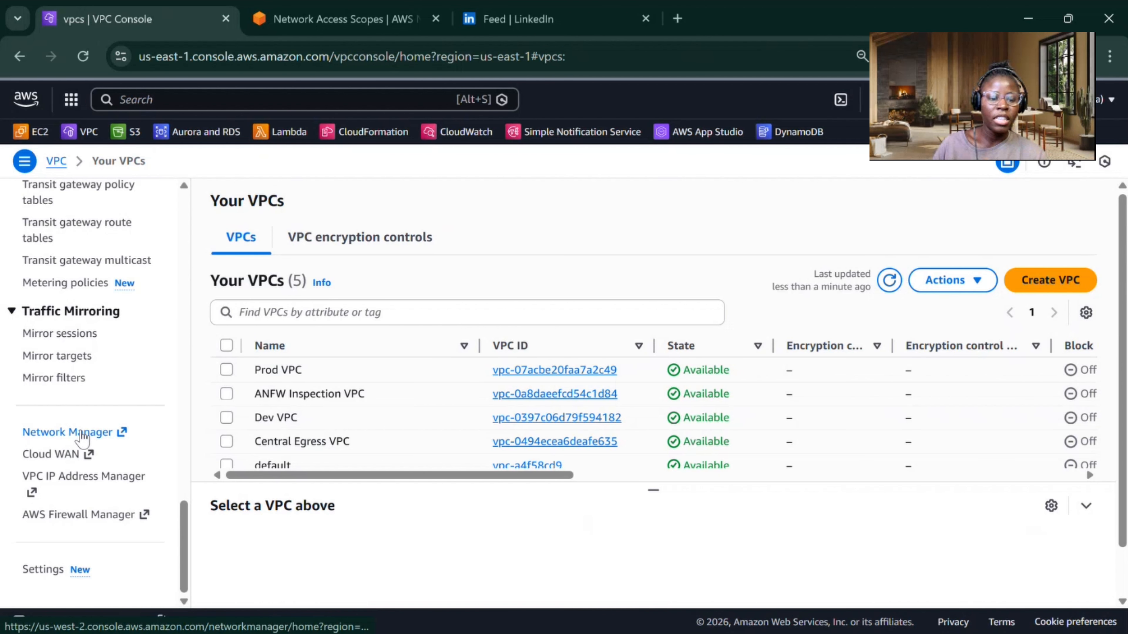
left_click(82, 433)
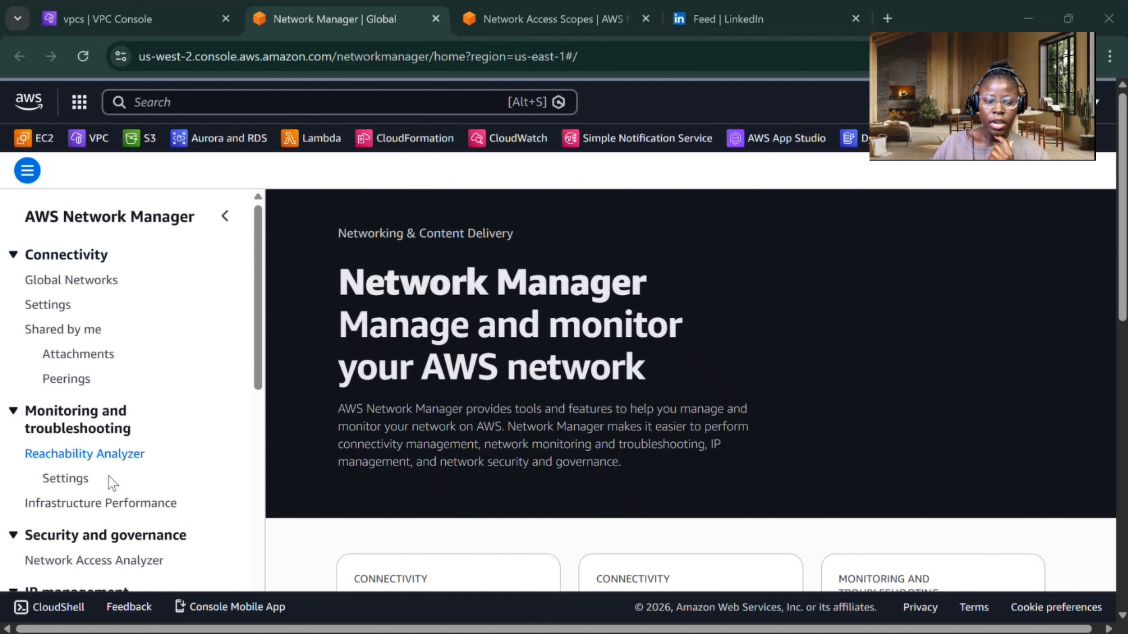
left_click(94, 562)
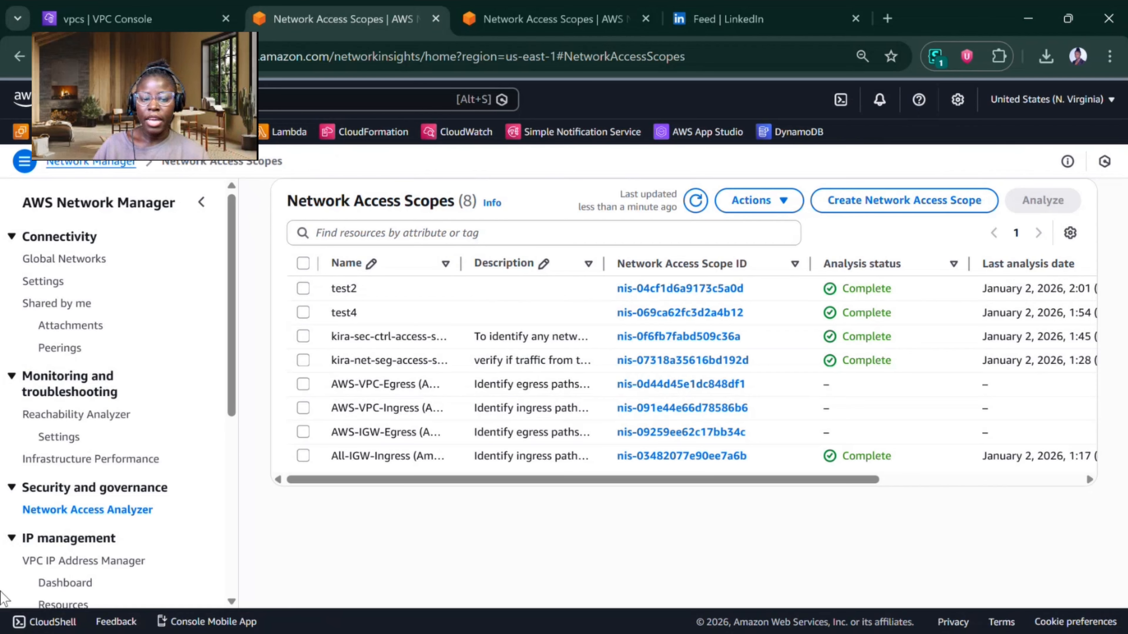
Step: Switch the region to Oregon (us-west-2) and get started with Network Access Analyzer there
left_click(1015, 99)
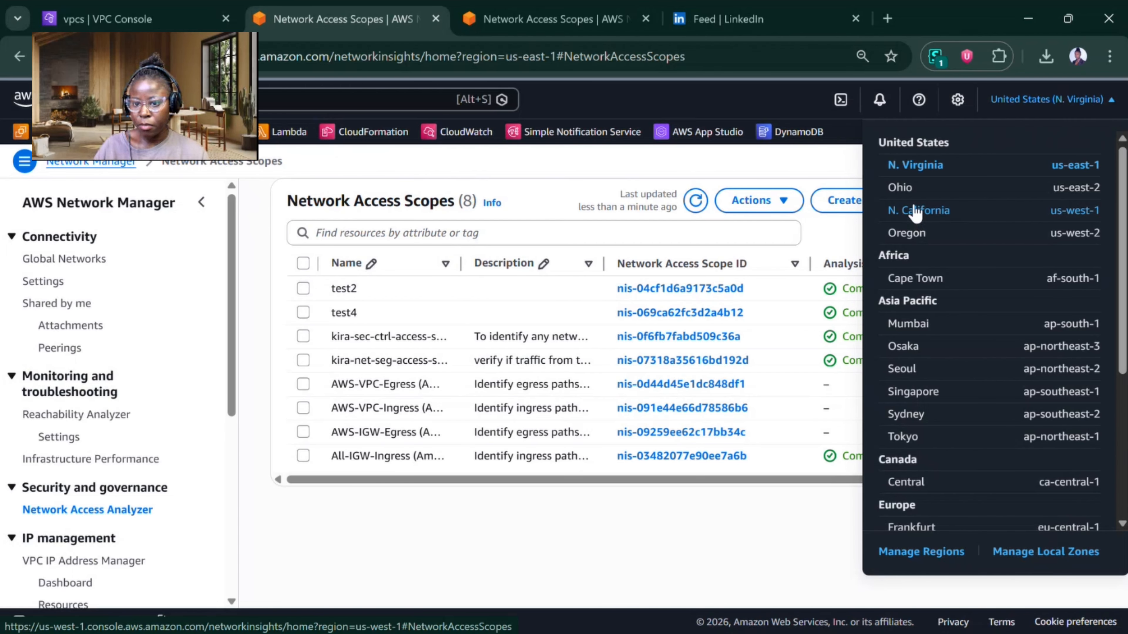
left_click(902, 235)
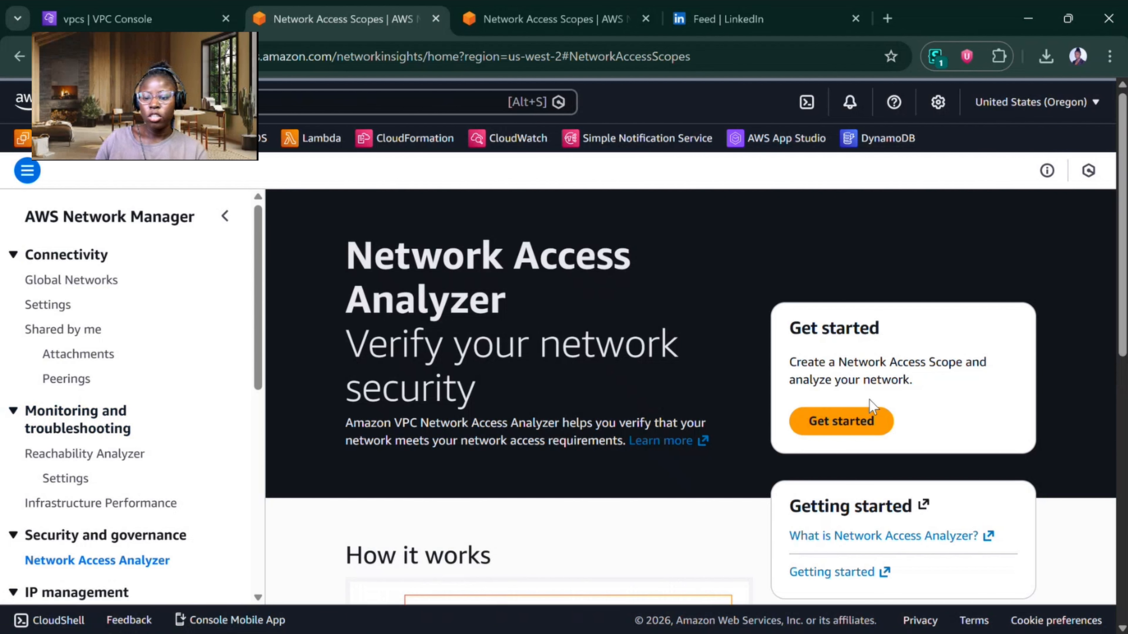
left_click(846, 427)
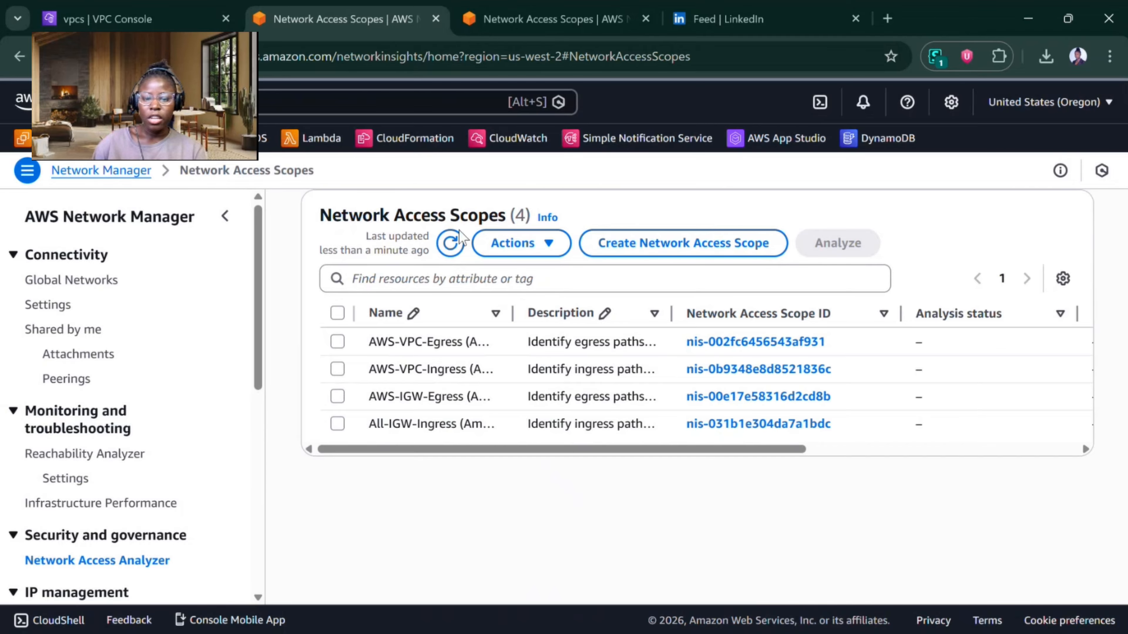
Step: Widen the Name and Description columns and read the full descriptions of the Amazon-created network access scopes
left_click_drag(513, 314, 602, 314)
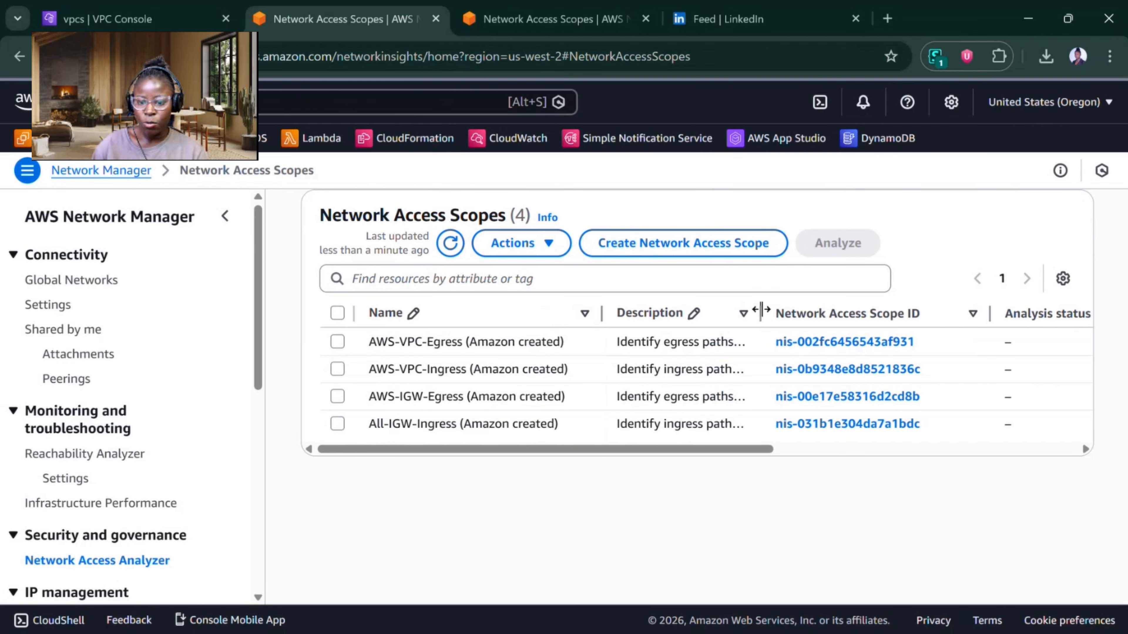
left_click_drag(761, 311, 1022, 333)
left_click_drag(494, 448, 340, 450)
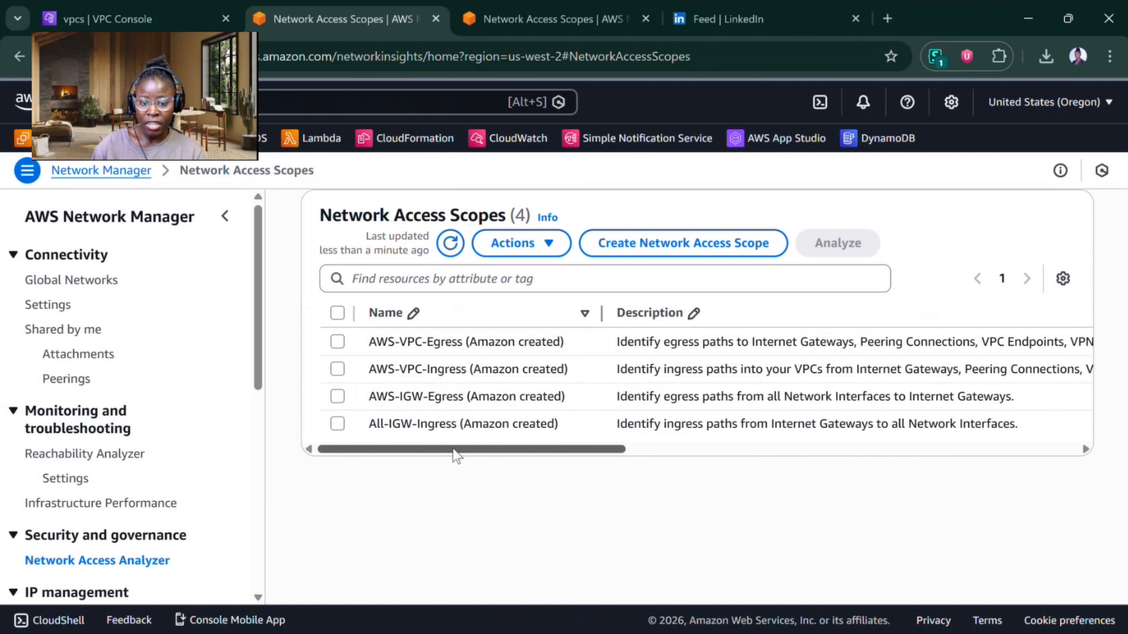
left_click_drag(456, 450, 572, 450)
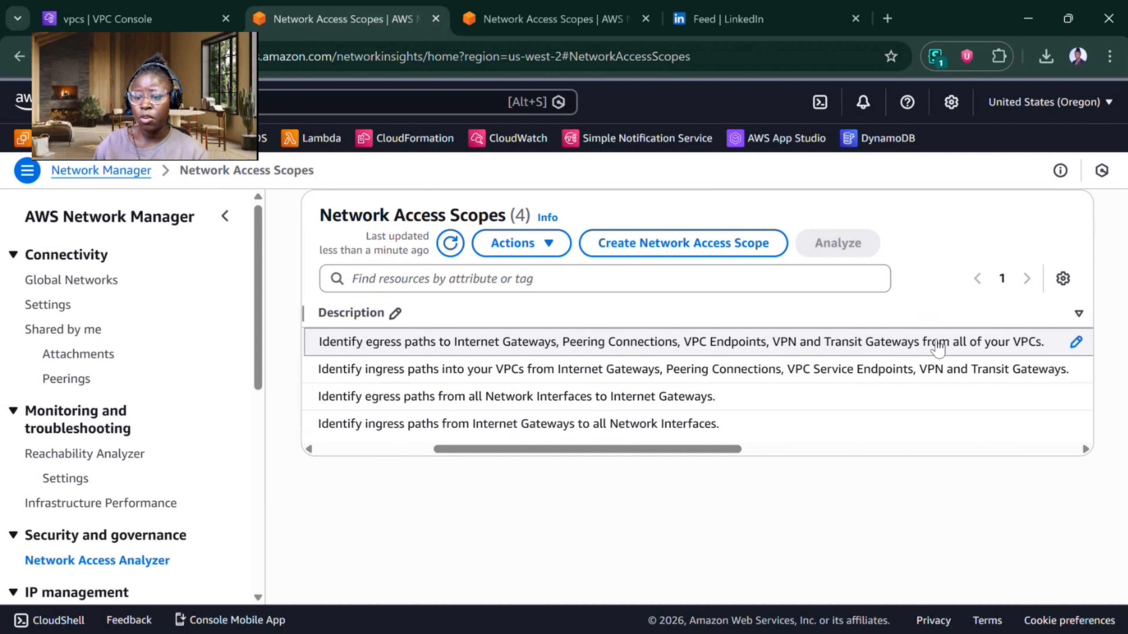
left_click_drag(689, 453, 486, 486)
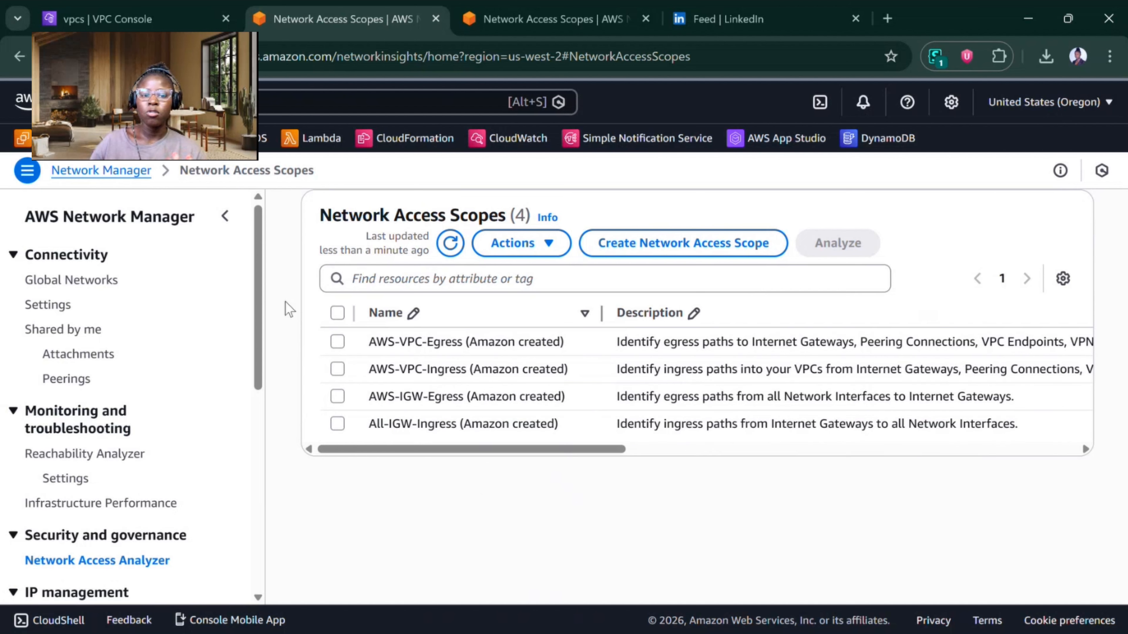
Step: Switch the region back to N. Virginia (us-east-1) and analyze the All-IGW-Ingress network access scope
left_click(1000, 104)
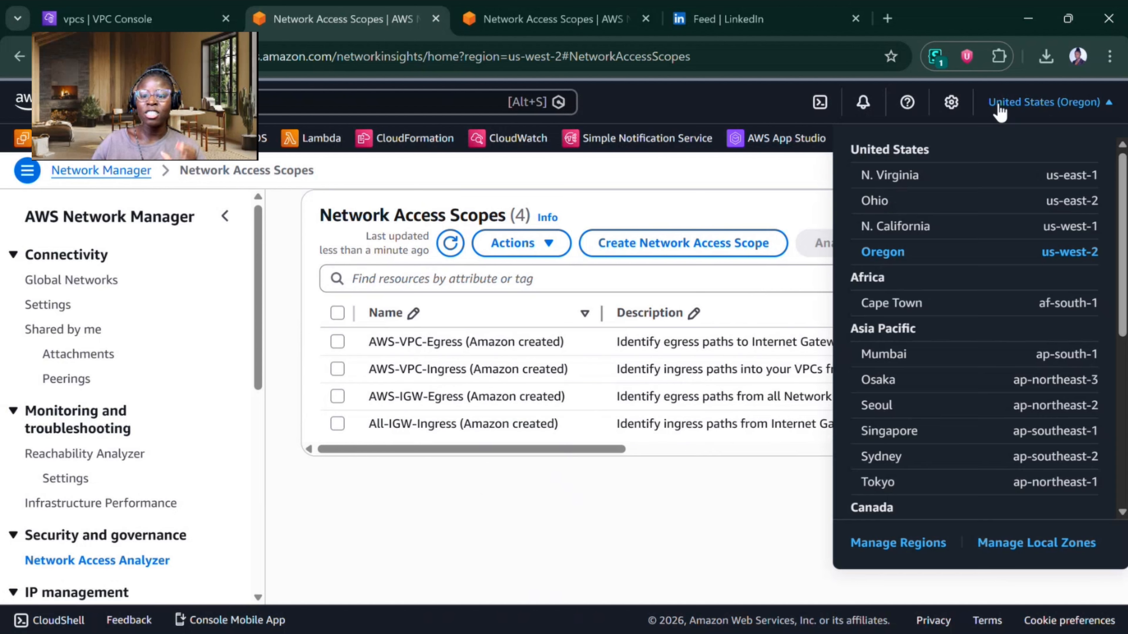
left_click(892, 183)
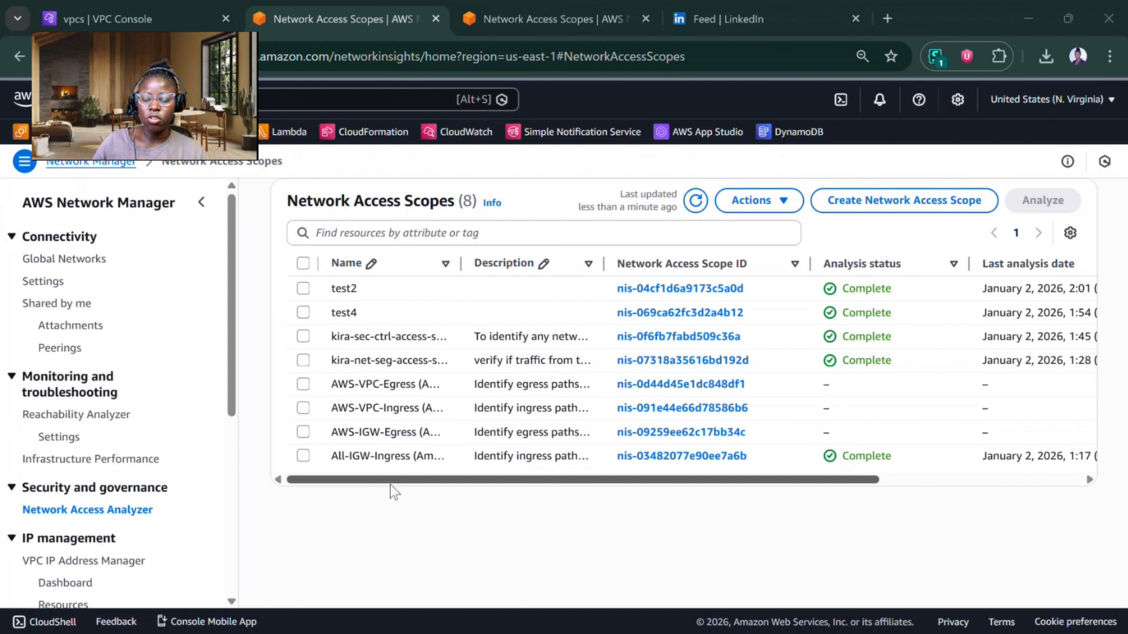
left_click_drag(605, 262, 917, 258)
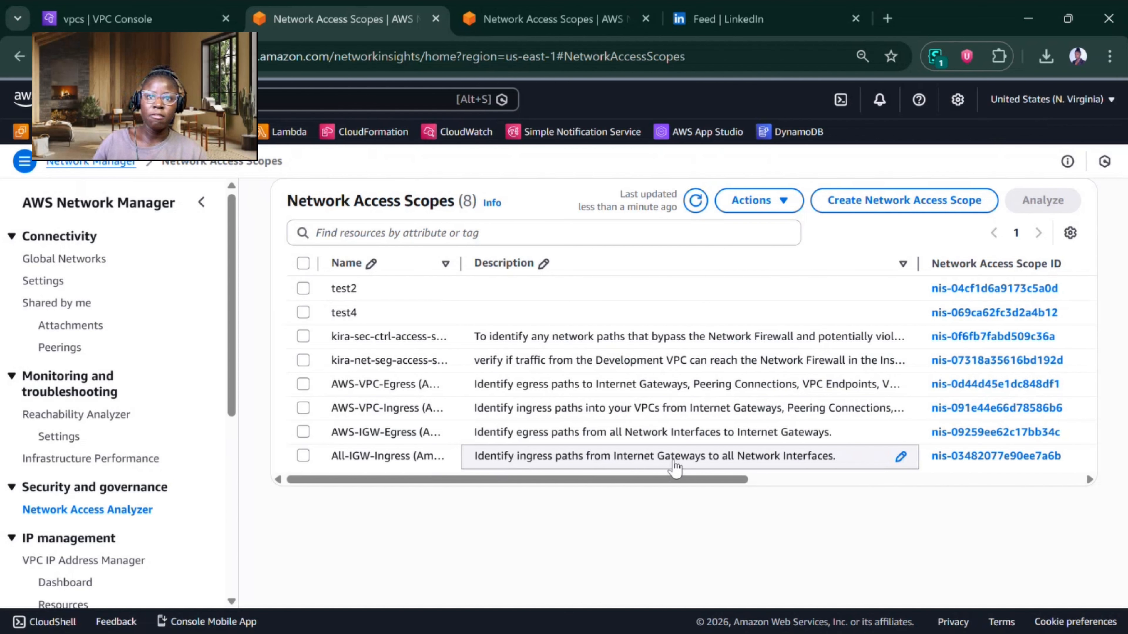
left_click(304, 458)
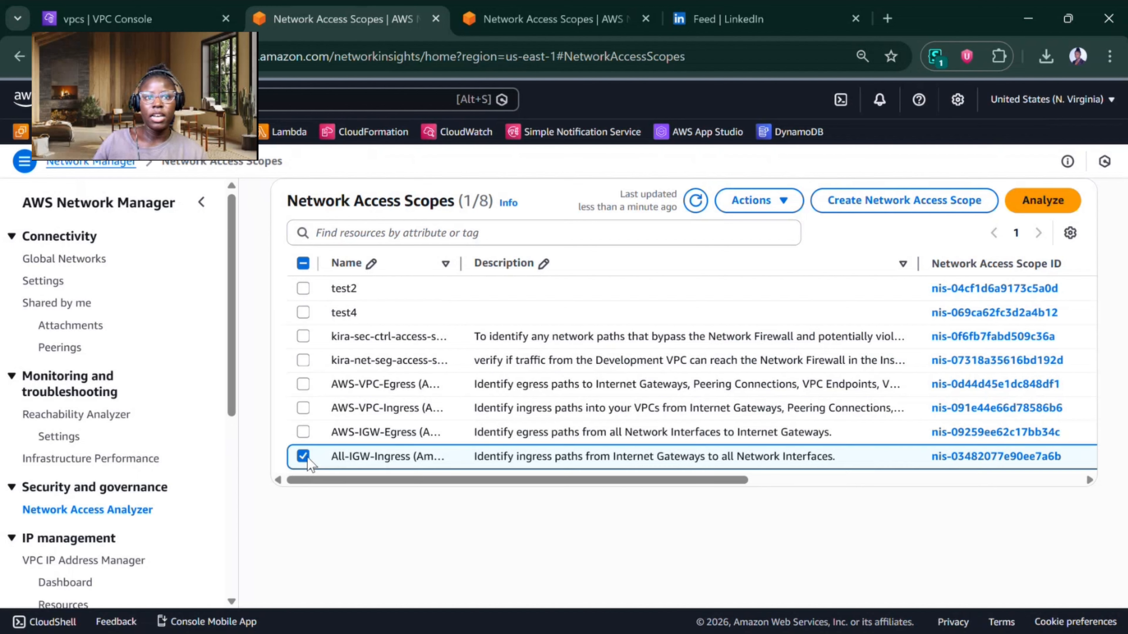
left_click(1020, 209)
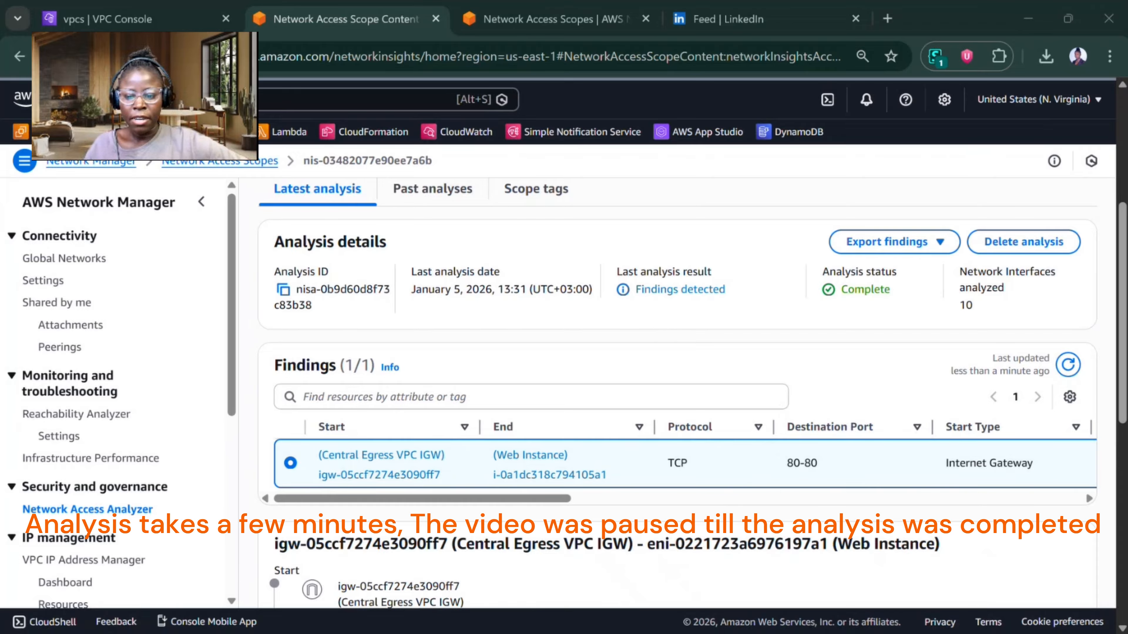
Step: Examine the analysis finding and trace its path from the Central Egress VPC internet gateway to the Web Instance
scroll(380, 402, "down", 4)
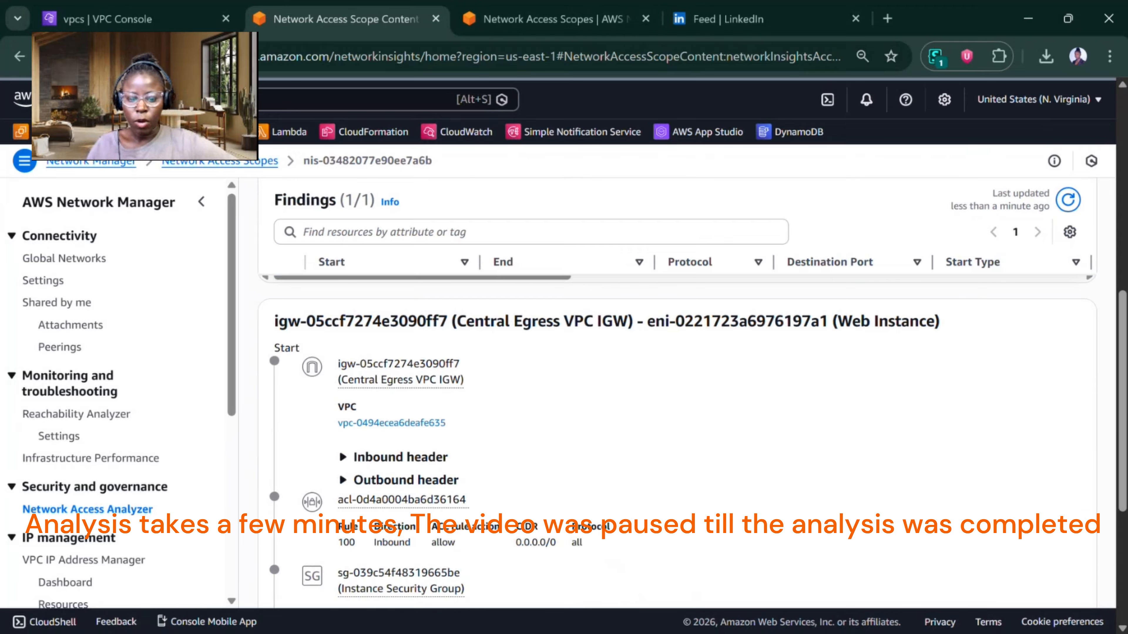
scroll(380, 402, "up", 2)
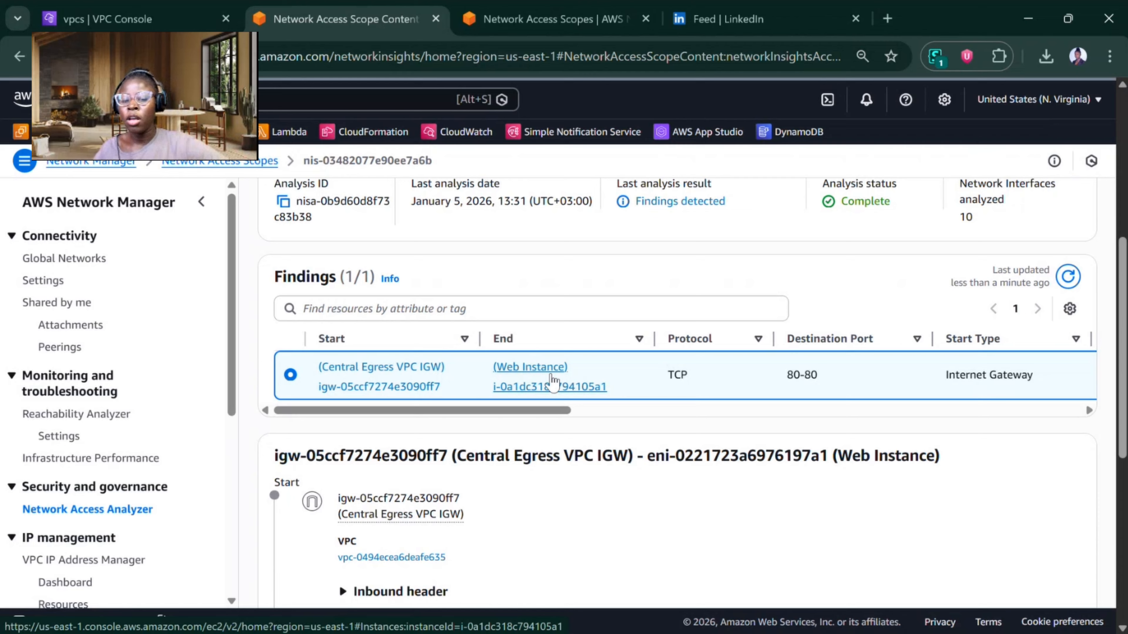
scroll(552, 382, "down", 8)
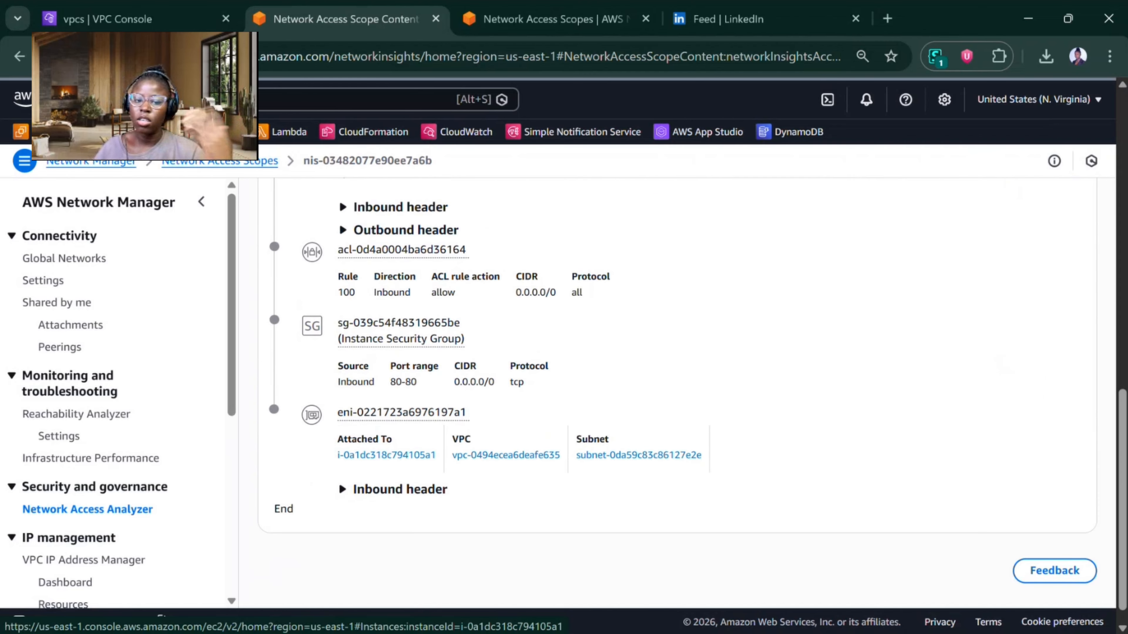
scroll(338, 481, "up", 4)
scroll(483, 383, "down", 2)
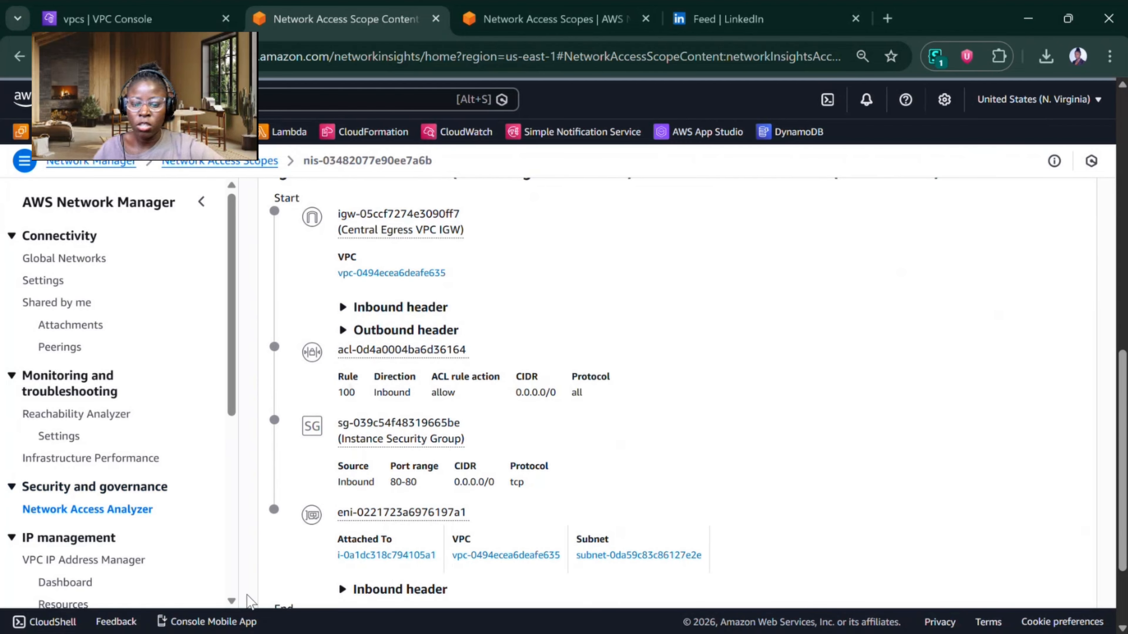
scroll(338, 474, "down", 2)
scroll(338, 518, "up", 1)
scroll(338, 518, "up", 1)
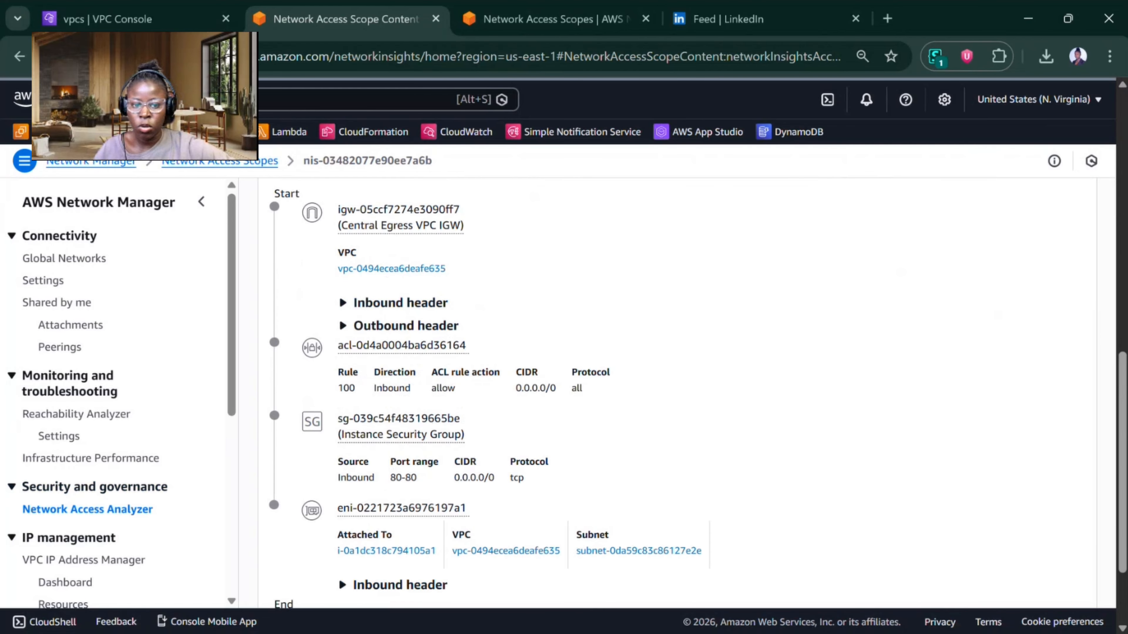
scroll(339, 578, "up", 1)
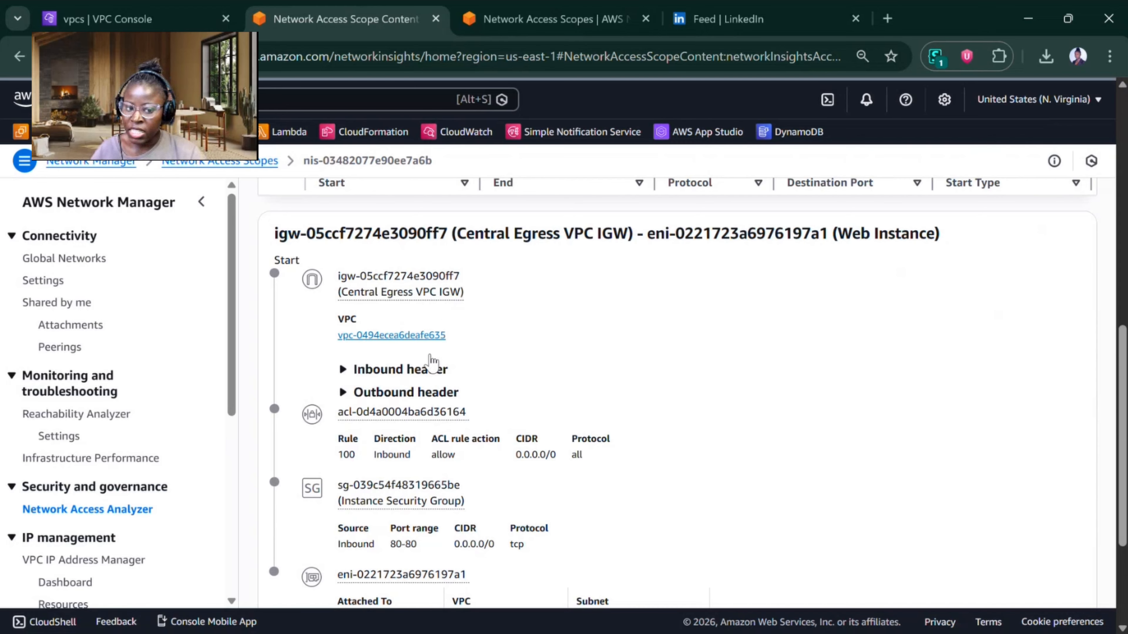
Step: Inspect the internet gateway's inbound header, the network ACL rule, and the Instance Security Group's port range and CIDR in the path
left_click(405, 373)
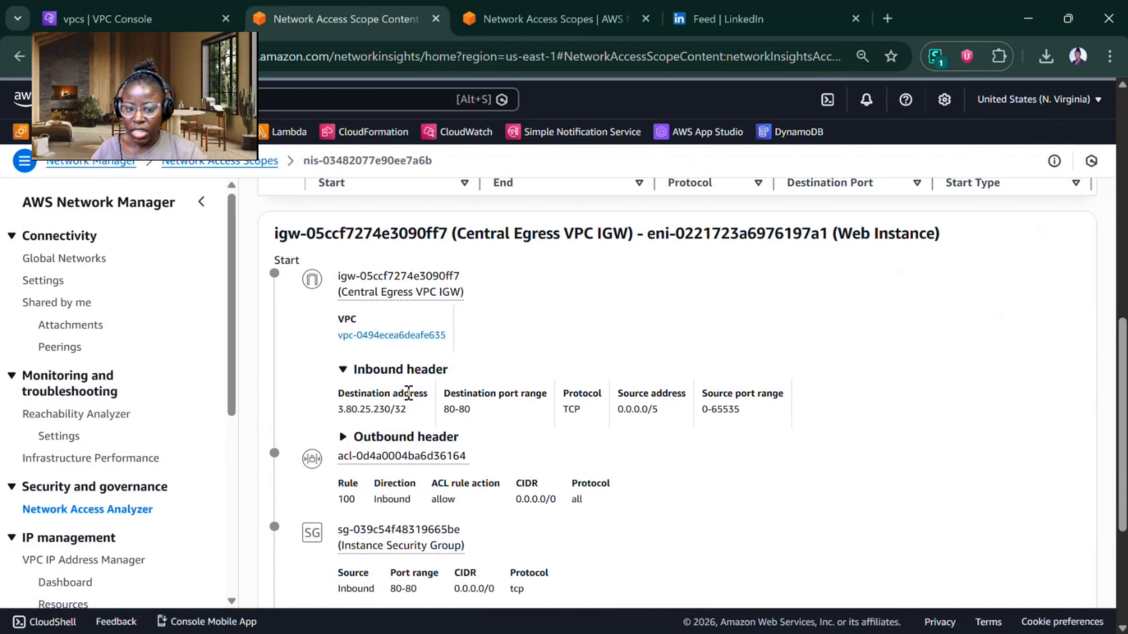
left_click_drag(406, 412, 332, 421)
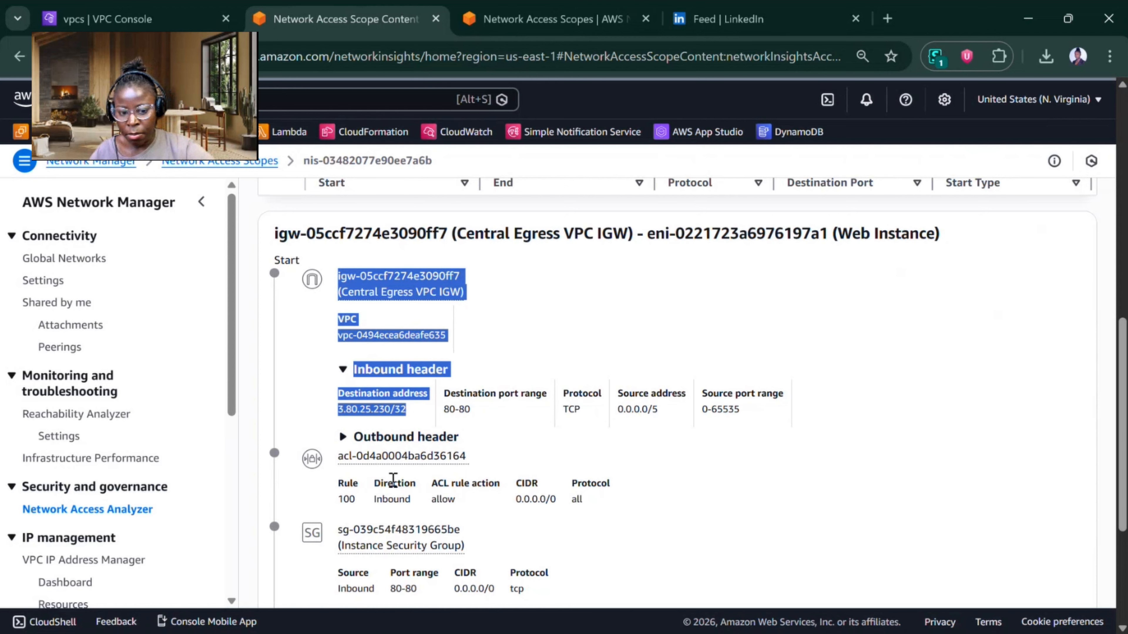
scroll(392, 480, "down", 3)
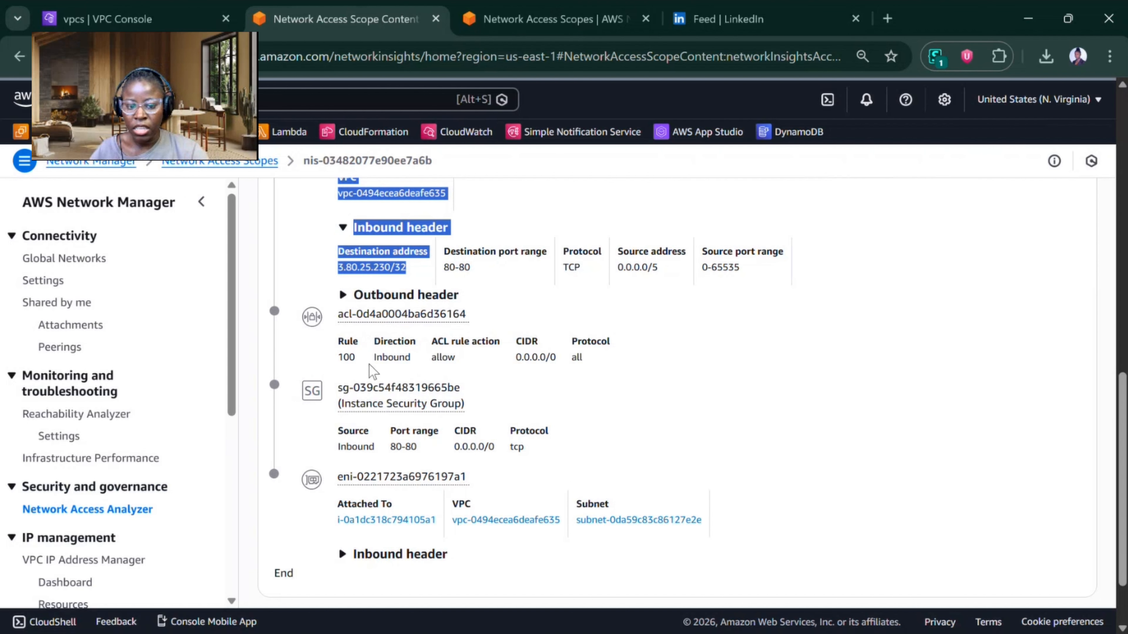
left_click_drag(341, 358, 483, 368)
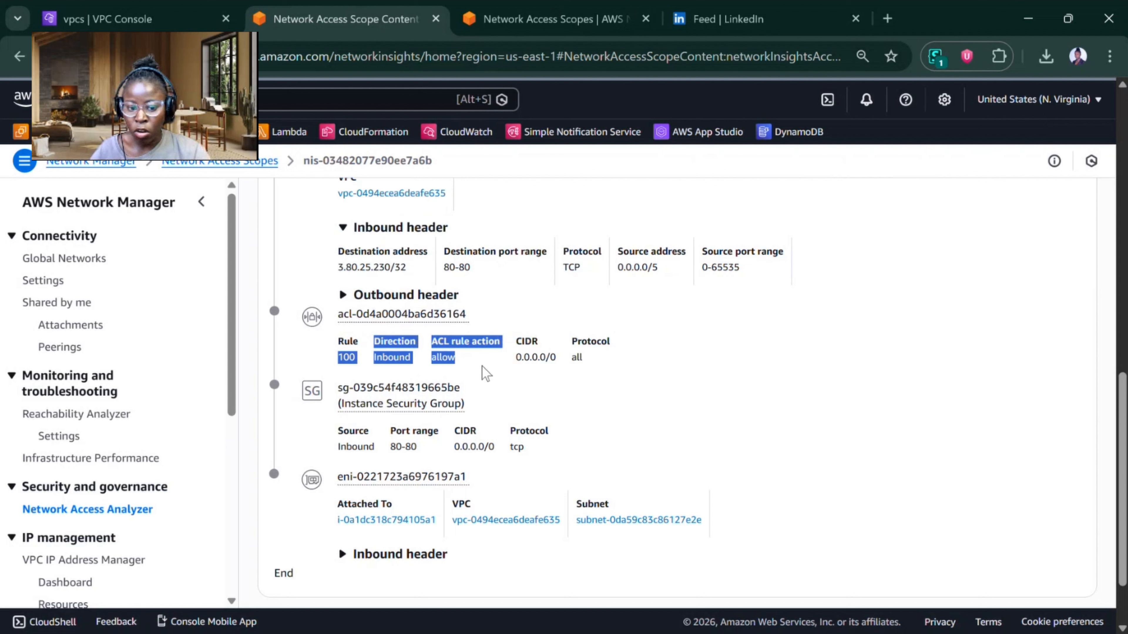
left_click(404, 411)
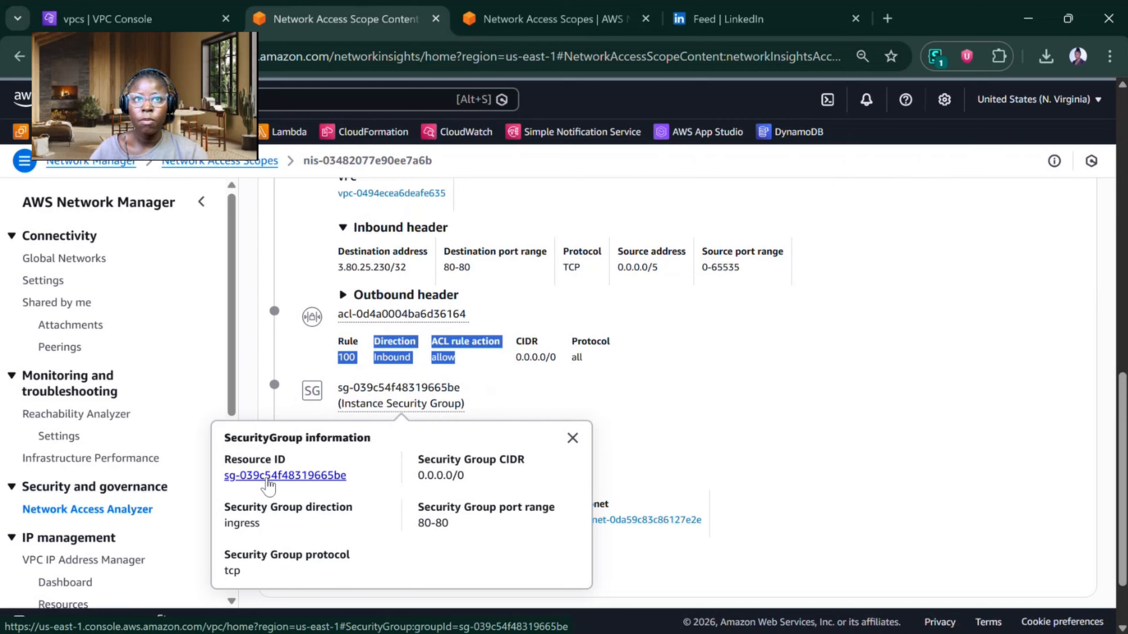
left_click(535, 396)
left_click_drag(389, 455, 492, 447)
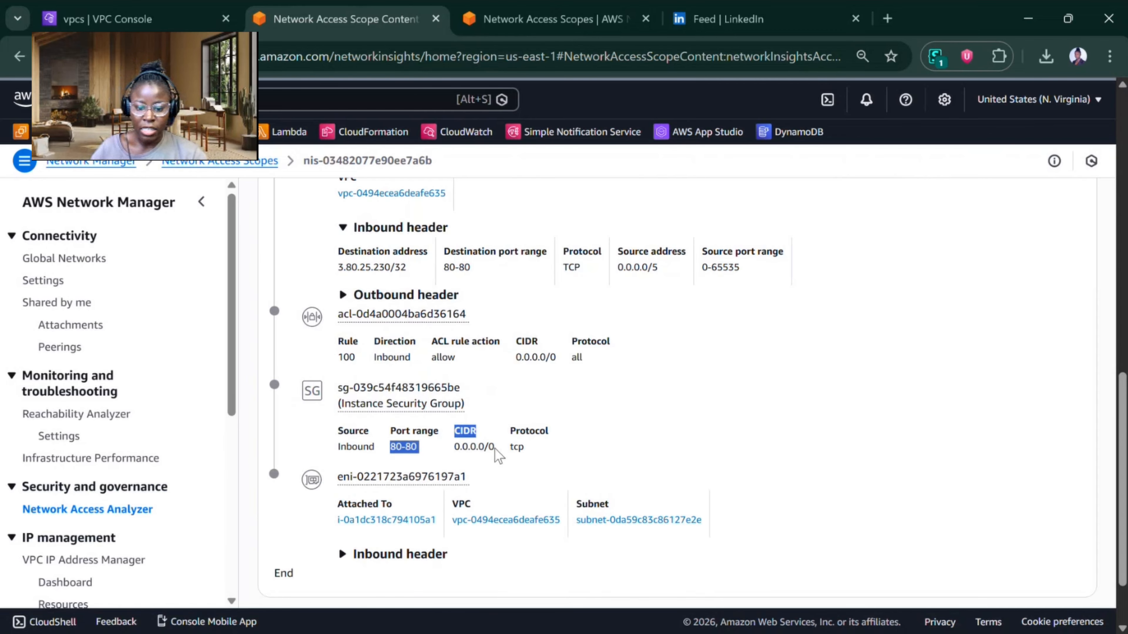
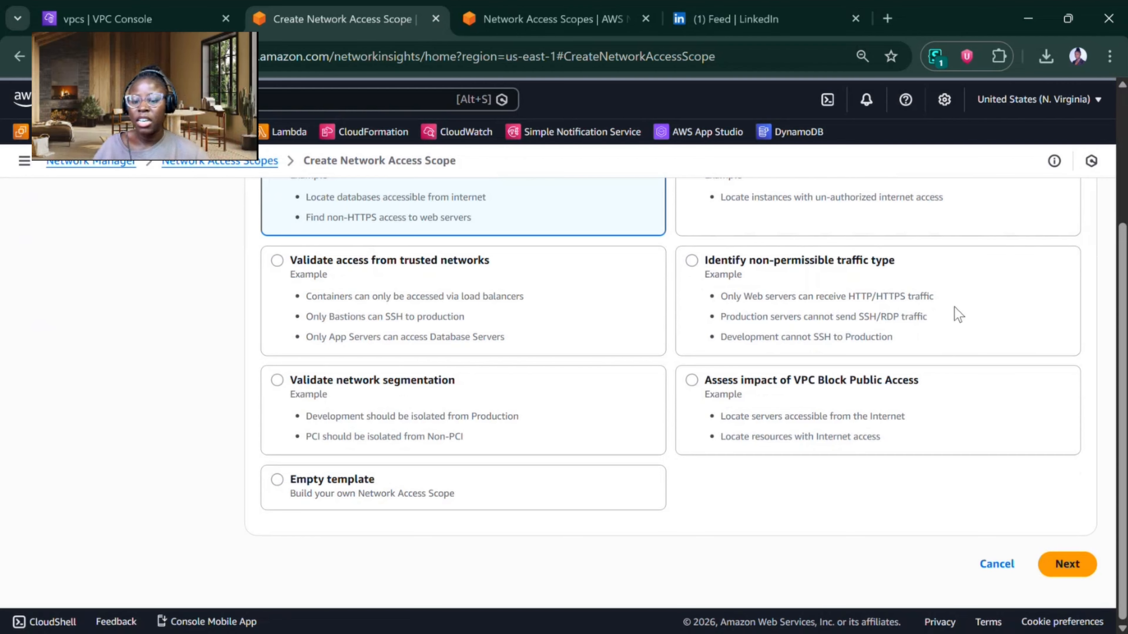
Step: Start a network access scope from the Validate network segmentation template and name it kira-NAS-1
left_click(590, 426)
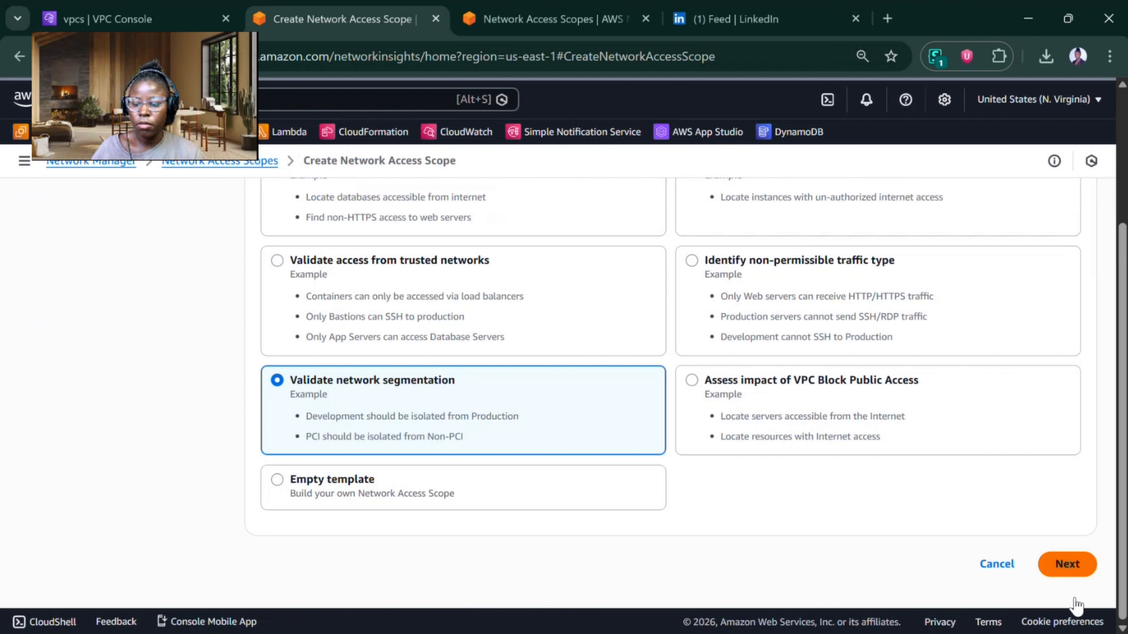
left_click(1067, 565)
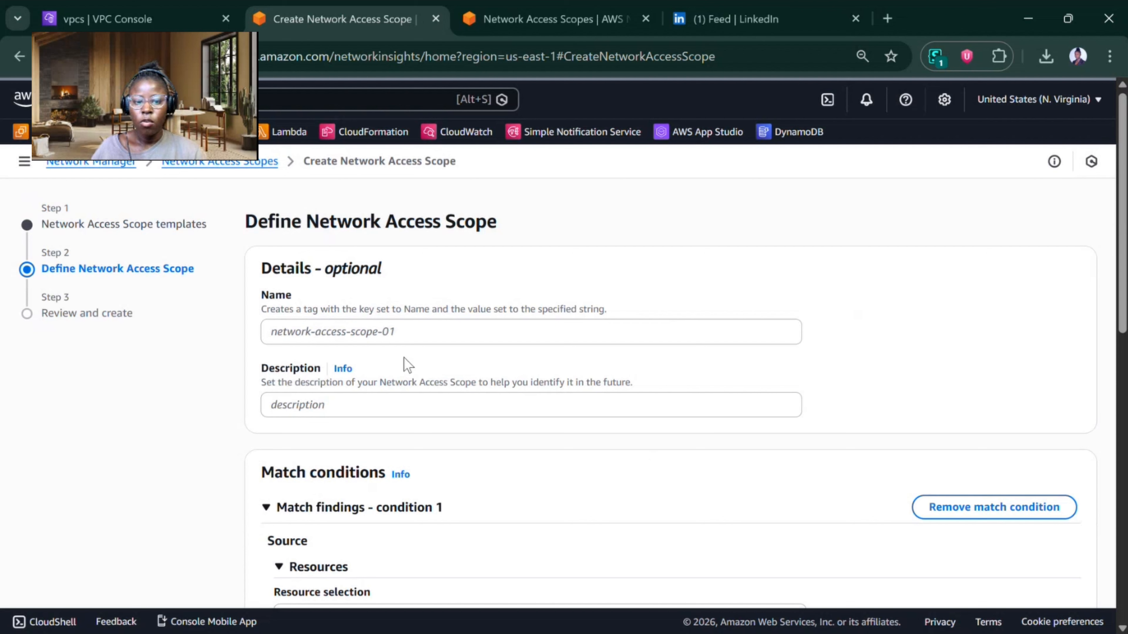
left_click(400, 328)
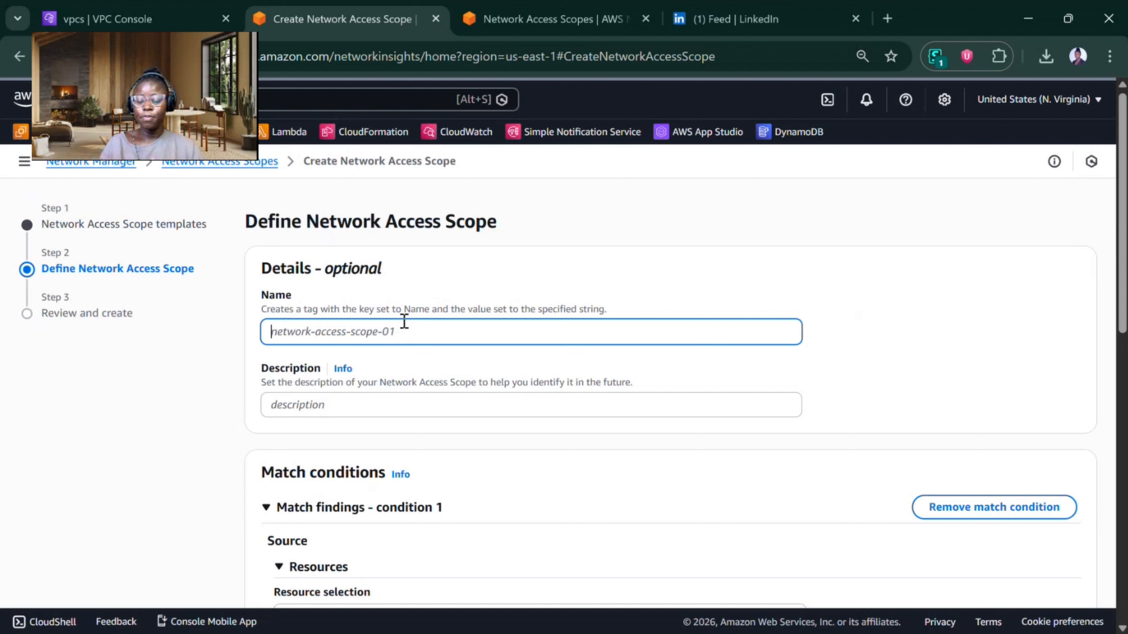
type("ki")
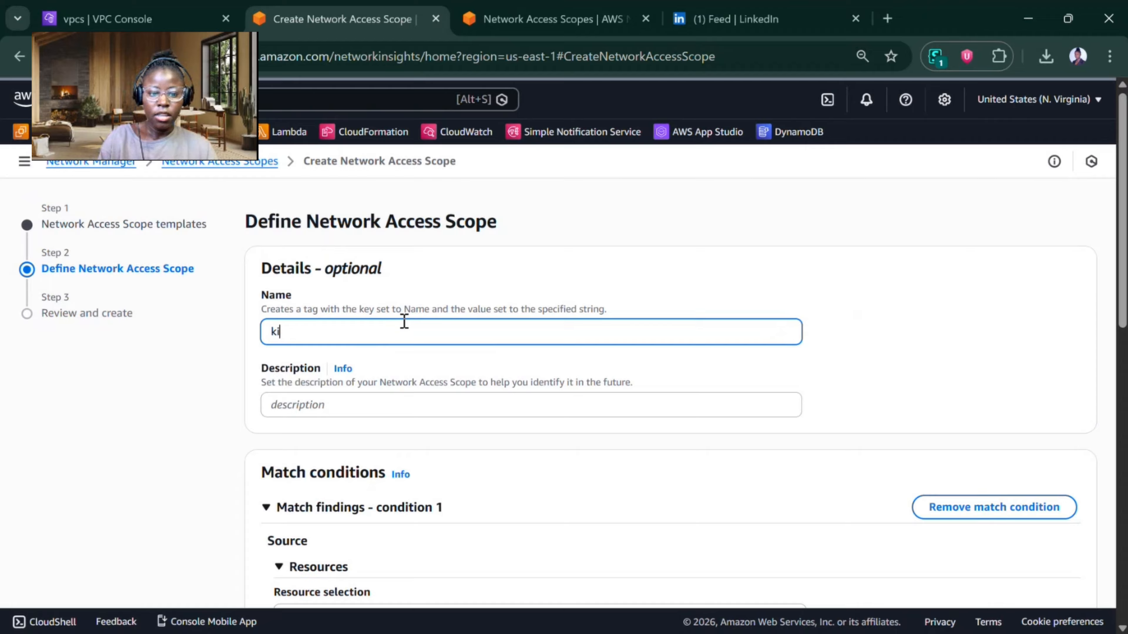
type("tra-NAS-1")
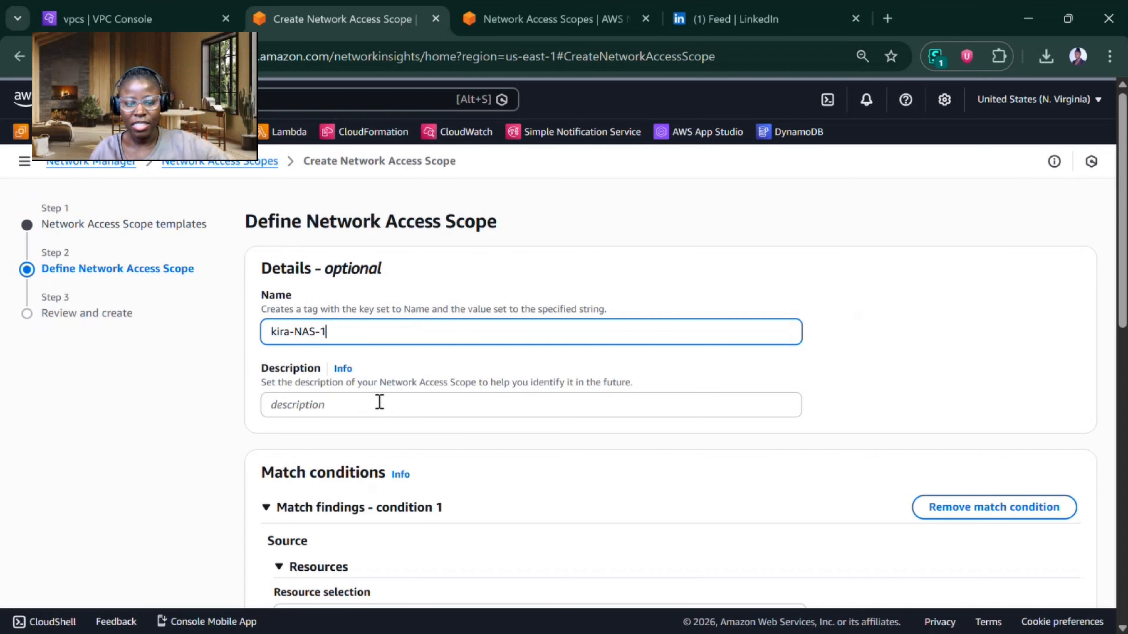
Step: Set the source of match condition 1 by resource ID to the Dev VPC TGW Attachment among the Transit Gateway Attachments
scroll(380, 403, "down", 5)
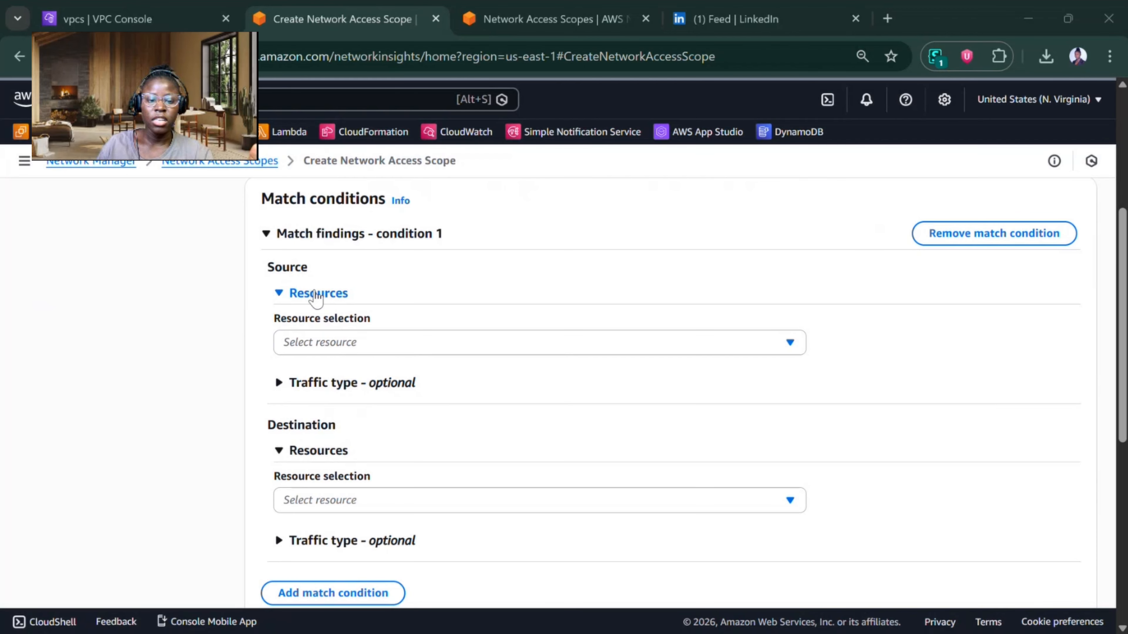
left_click(315, 340)
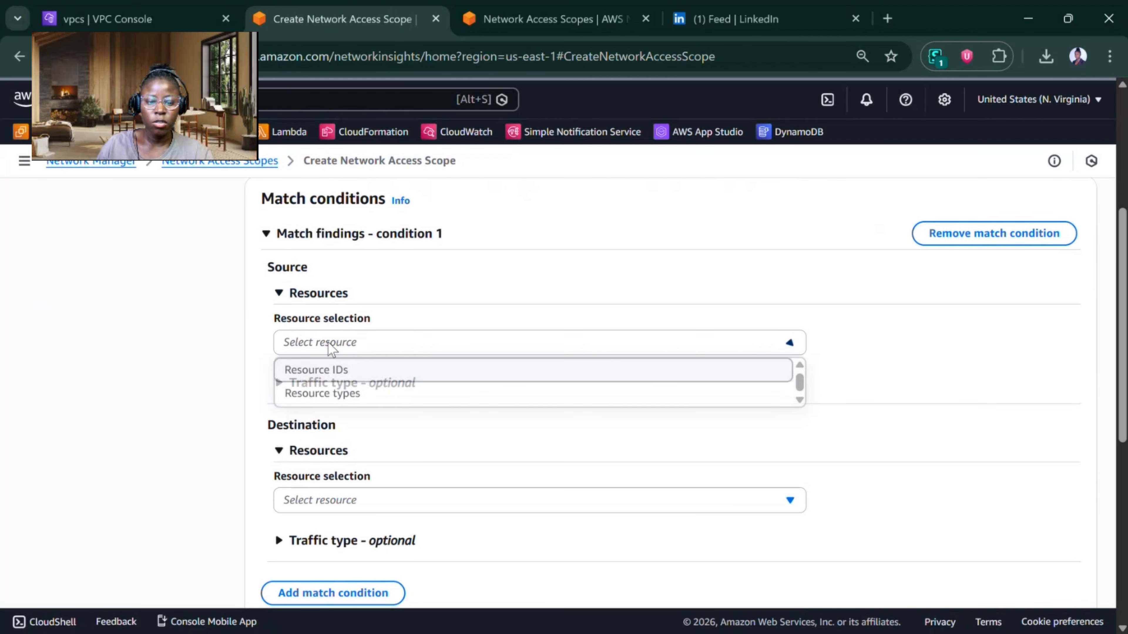
left_click(354, 370)
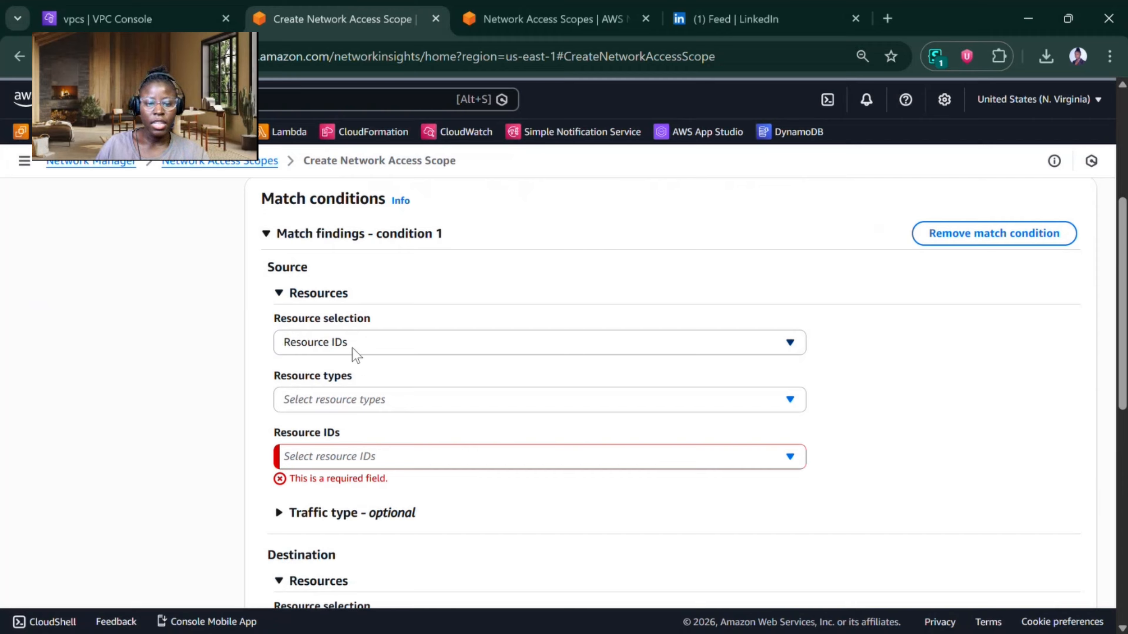
left_click(346, 401)
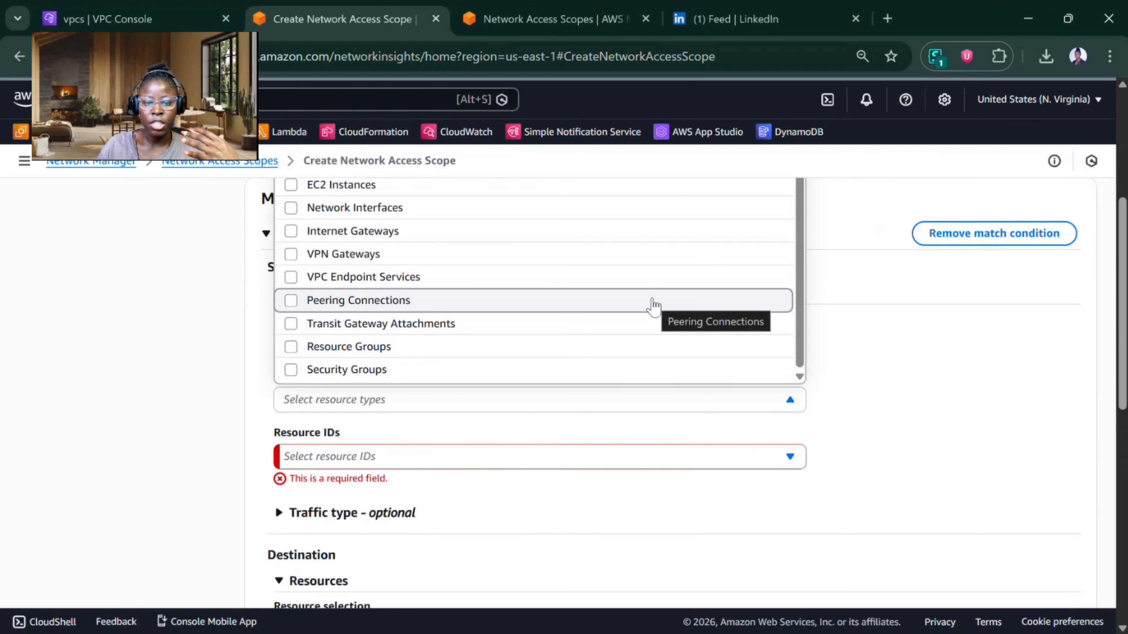
left_click(460, 329)
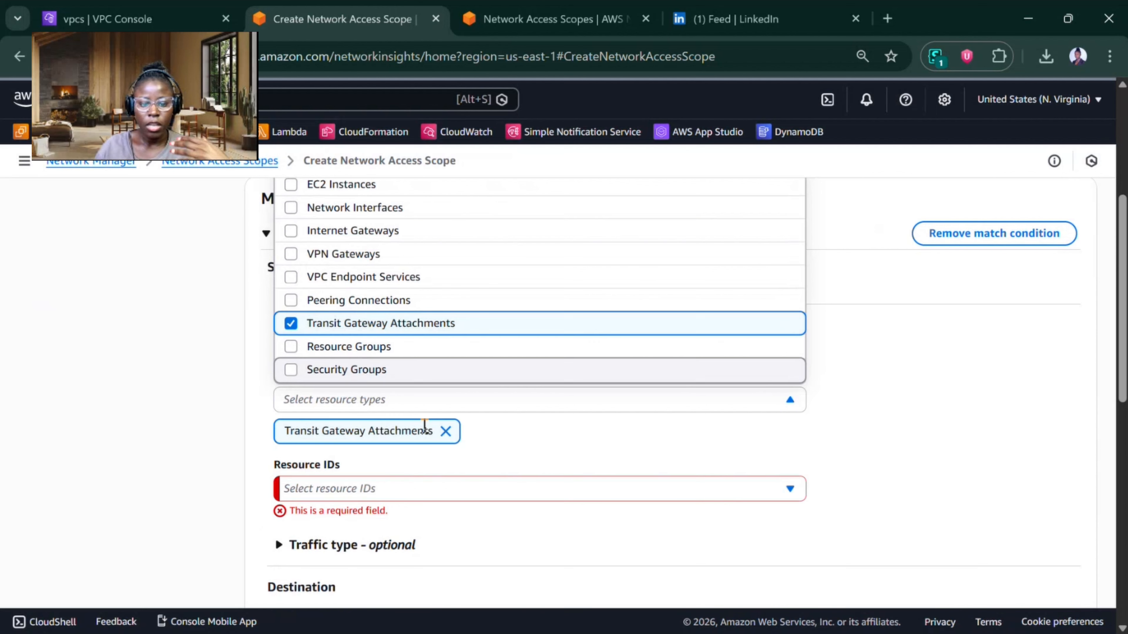
left_click(419, 402)
left_click(419, 402)
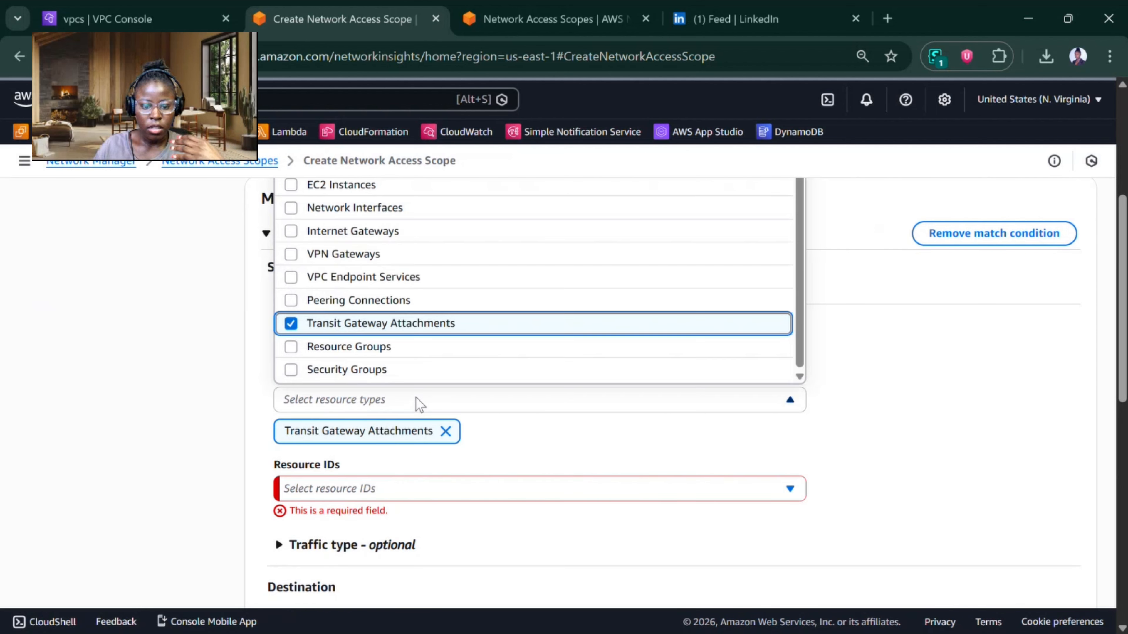
left_click(418, 403)
left_click(393, 484)
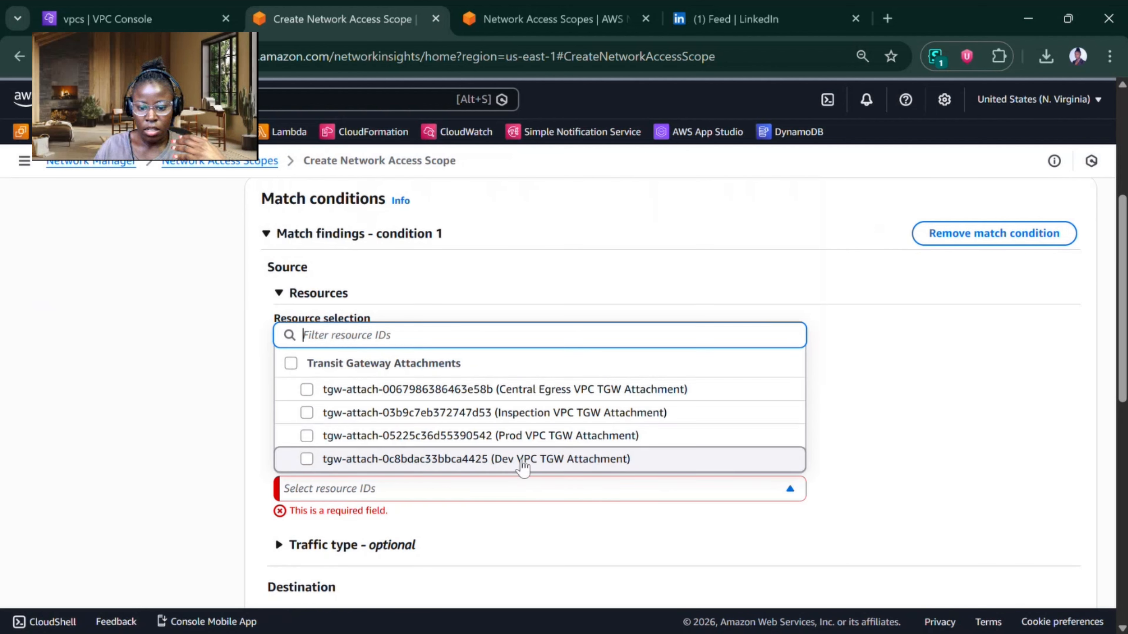
left_click(581, 462)
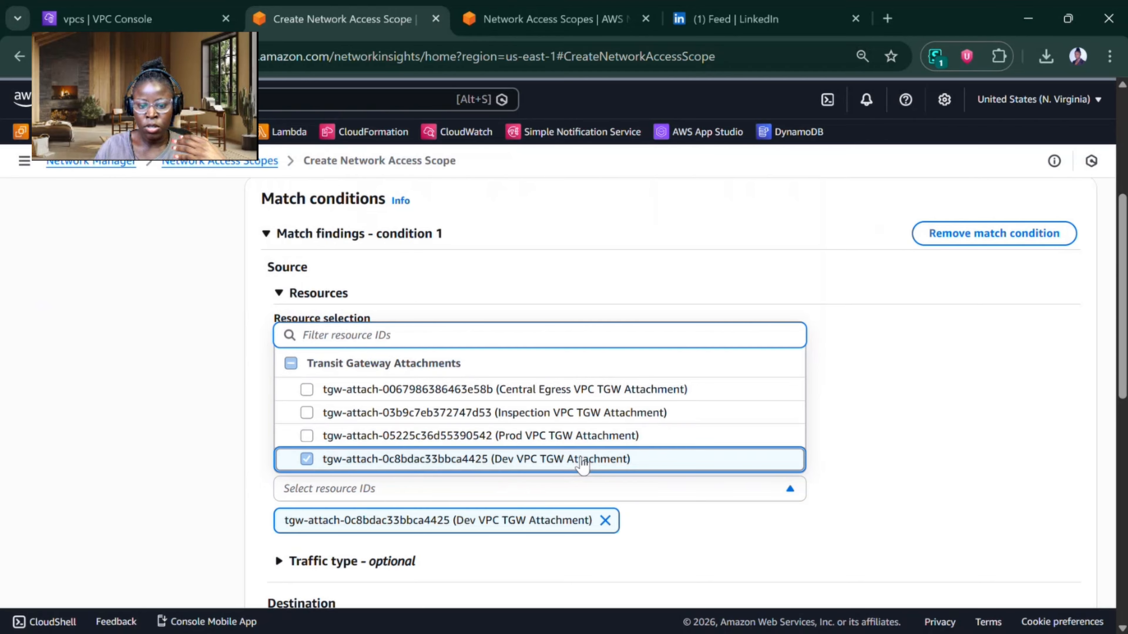
left_click(870, 411)
Step: Set the destination of match condition 1 by resource ID to the Prod VPC TGW Attachment among the Transit Gateway Attachments
scroll(199, 316, "down", 8)
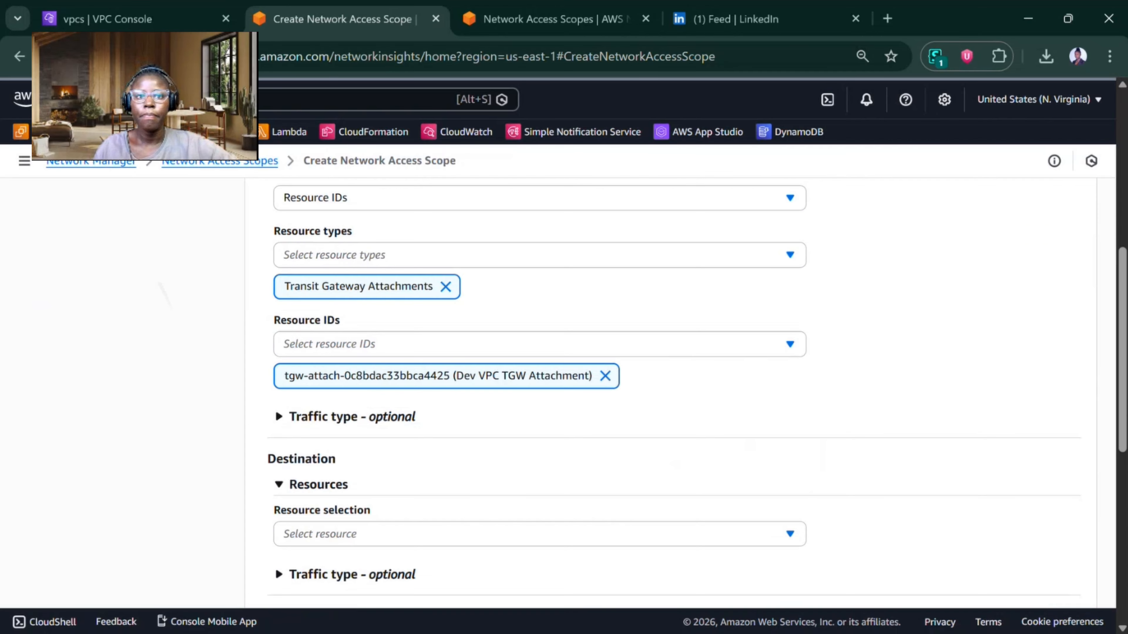
scroll(199, 316, "down", 1)
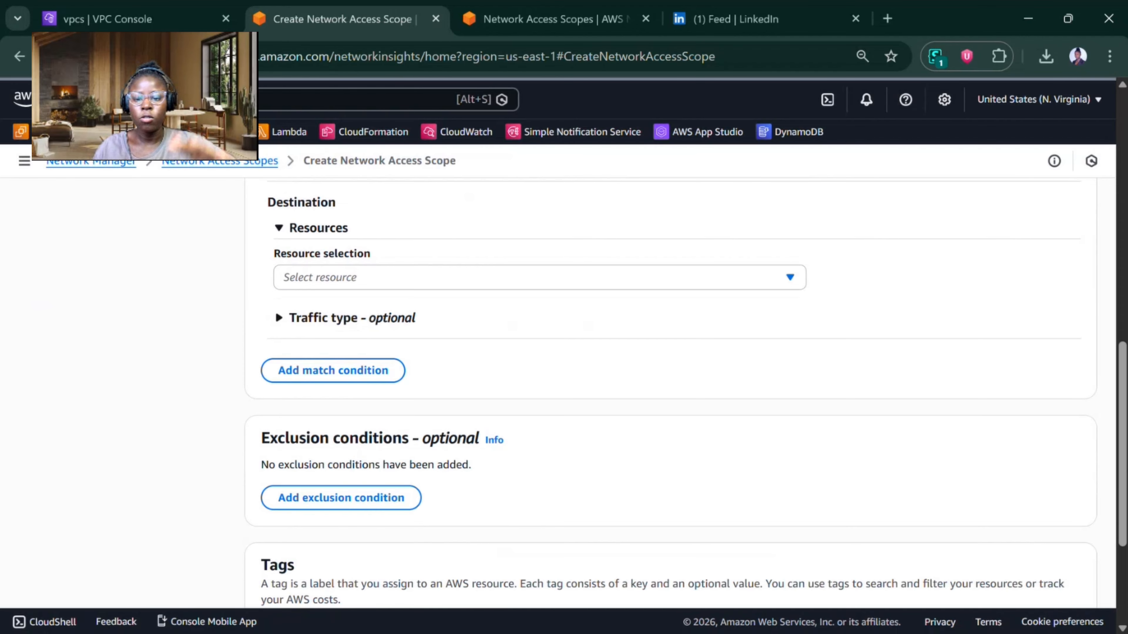
left_click(318, 279)
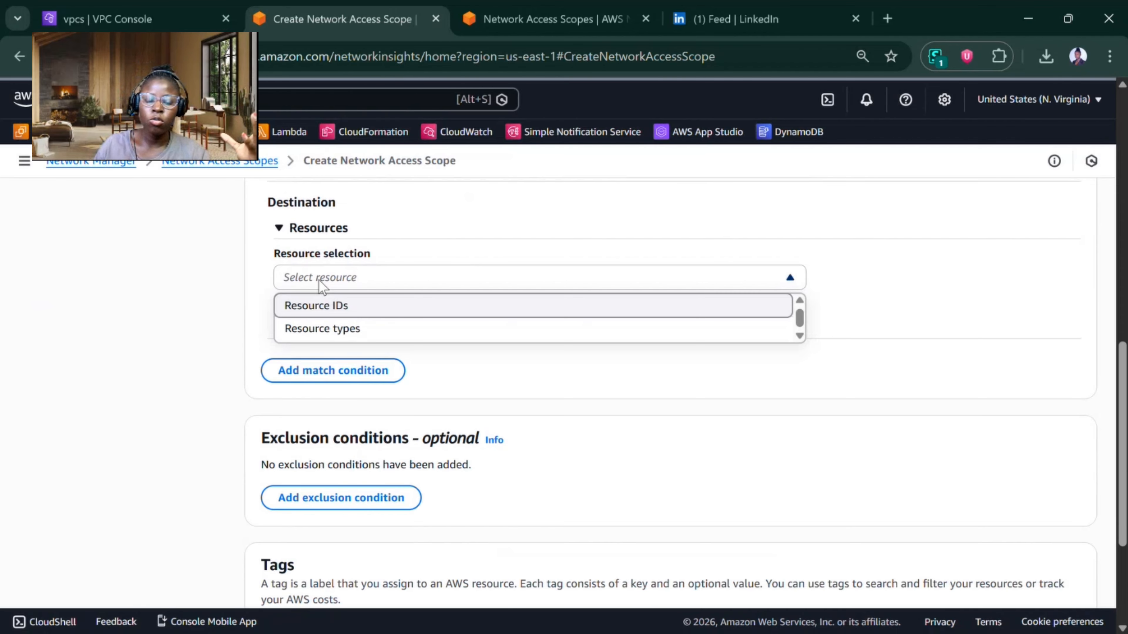
left_click(329, 308)
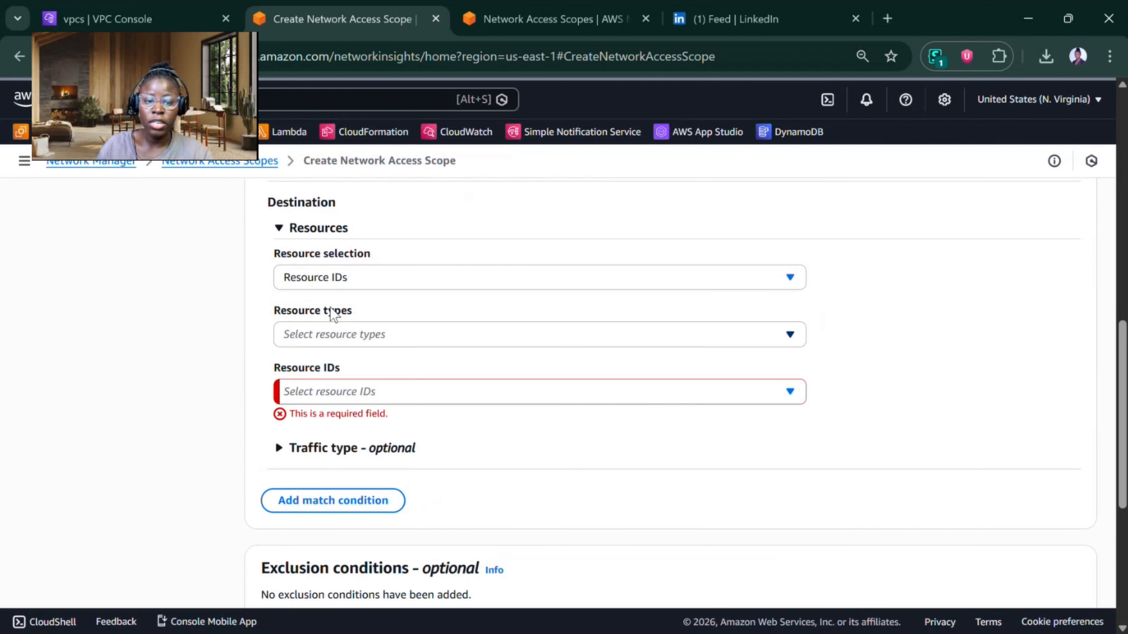
left_click(338, 334)
left_click(373, 571)
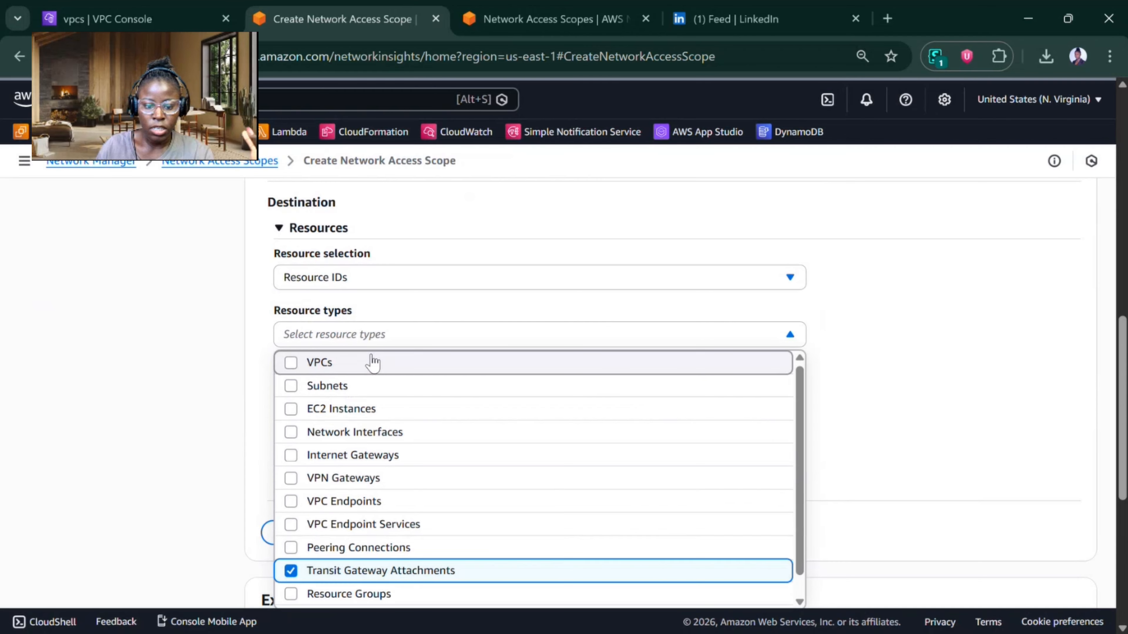
left_click(824, 411)
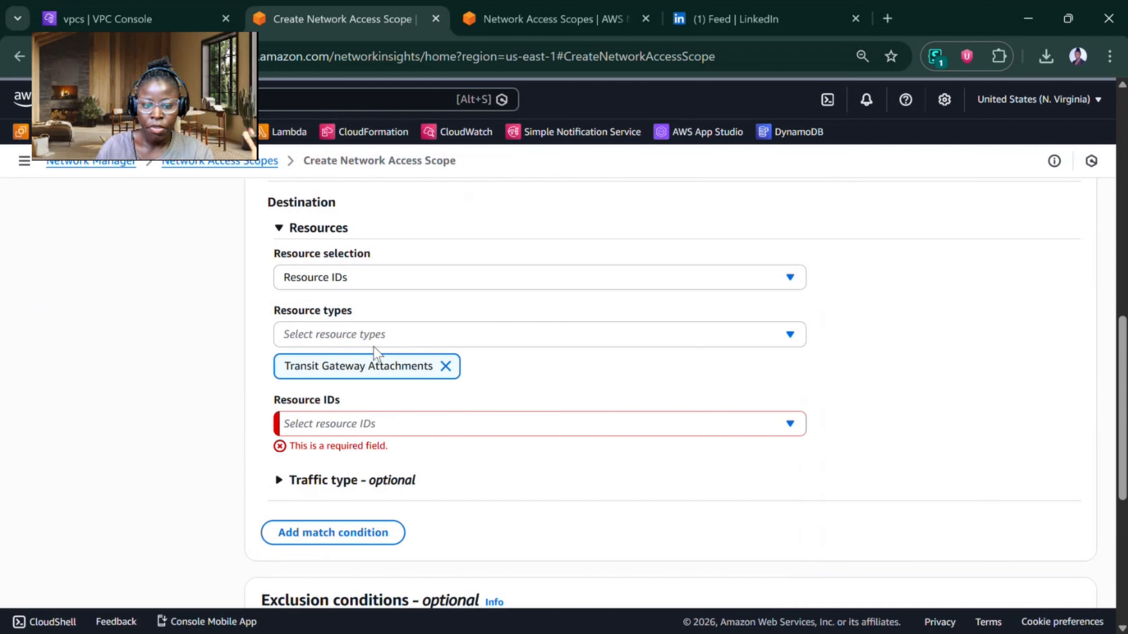
left_click(333, 429)
left_click(503, 371)
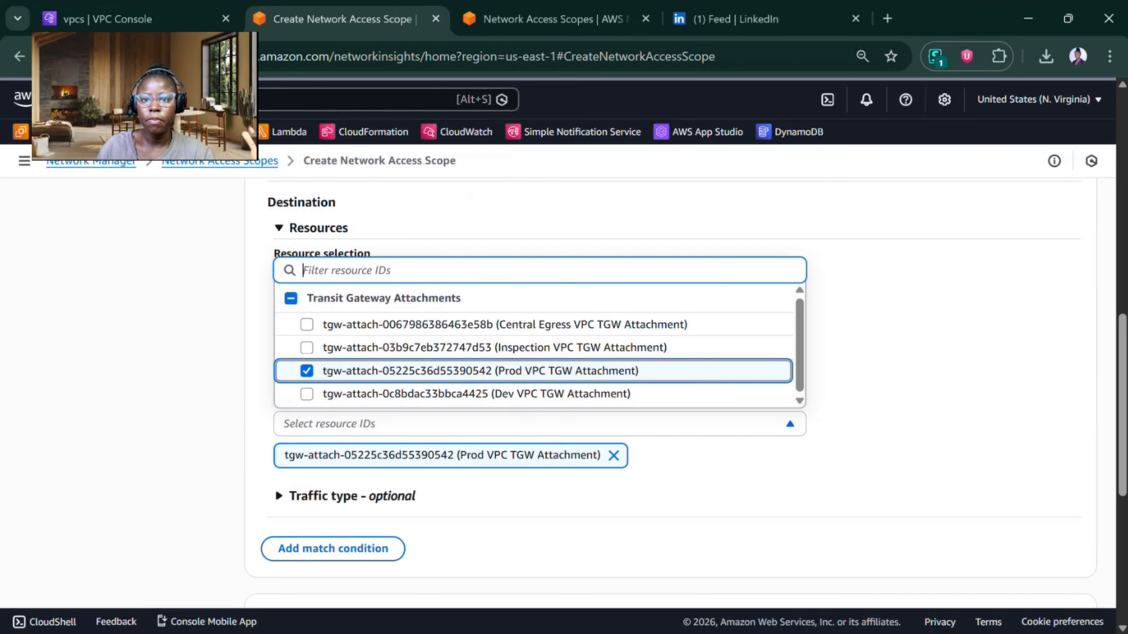
key("alt+Tab")
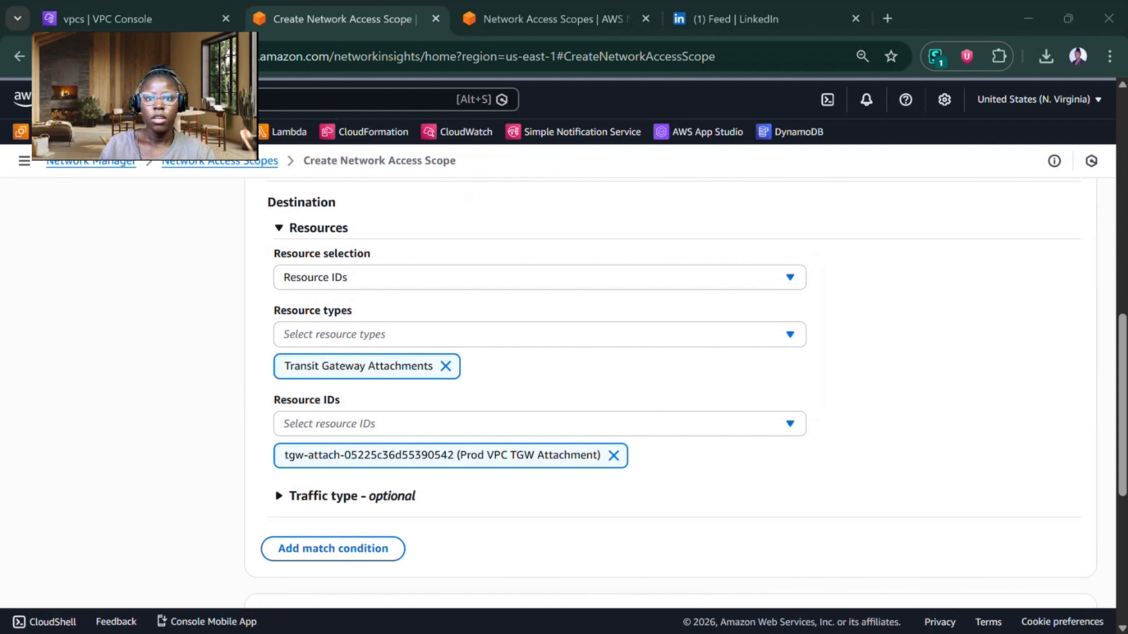
key("alt+Tab")
Step: Review the scope's conditions, tags and JSON definition without adding exclusions, and create the network access scope
scroll(671, 393, "down", 6)
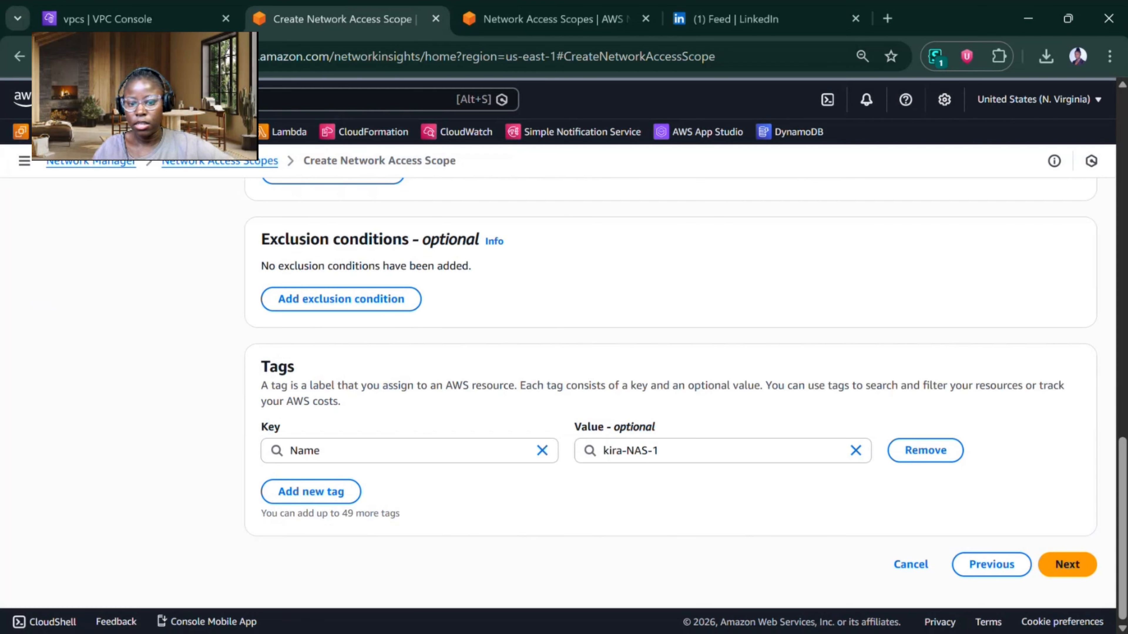
scroll(245, 486, "up", 3)
scroll(245, 485, "down", 3)
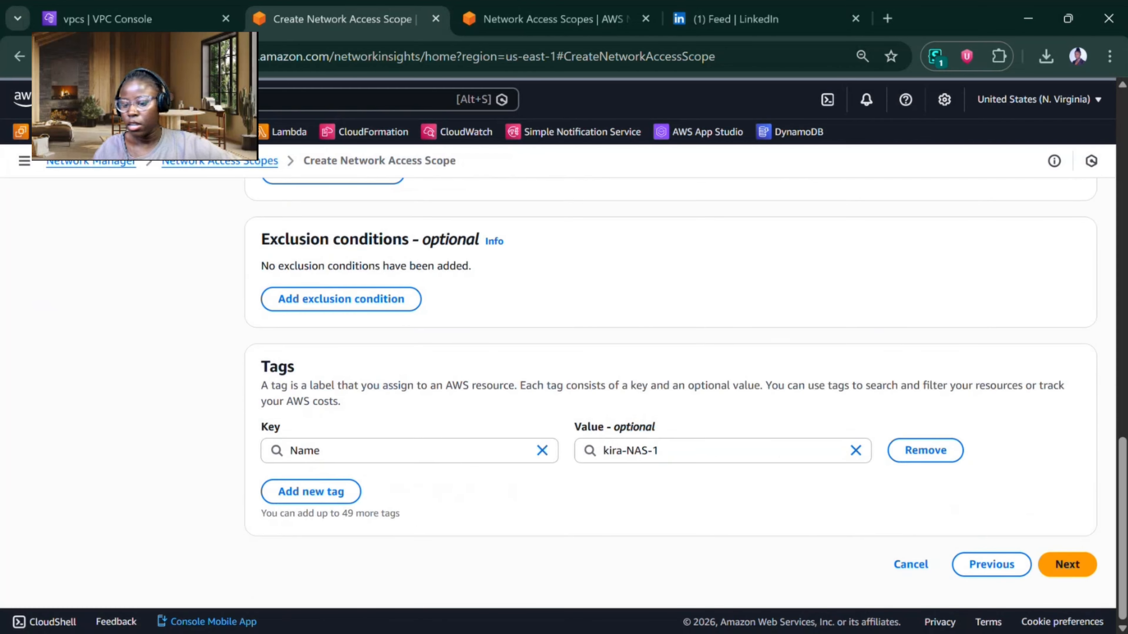
left_click(1068, 565)
scroll(1060, 559, "down", 10)
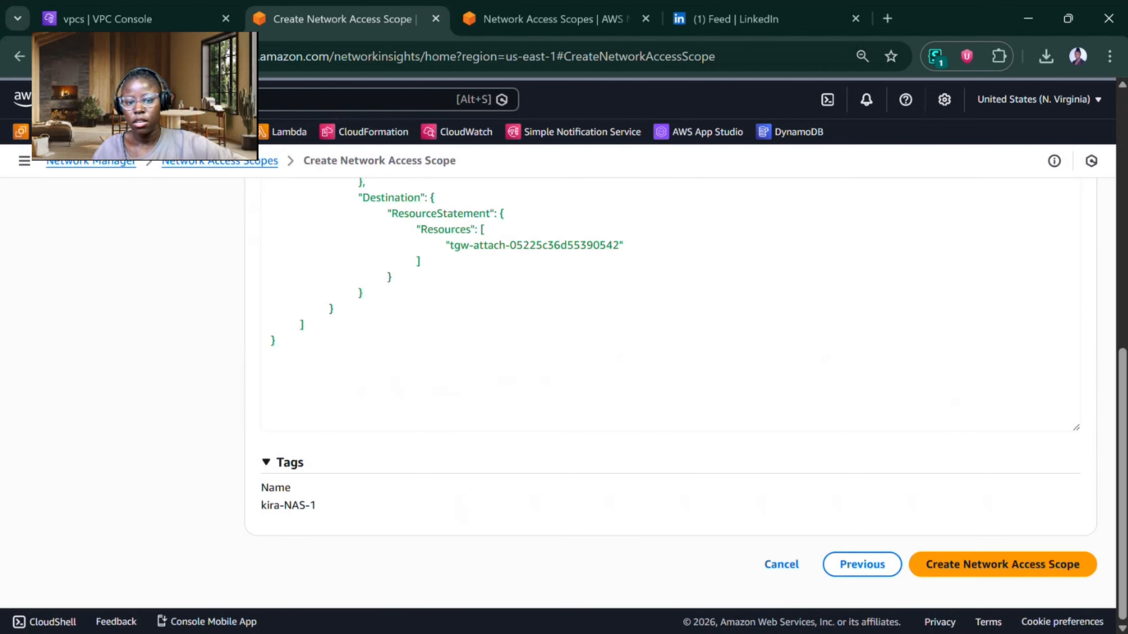
left_click(1018, 567)
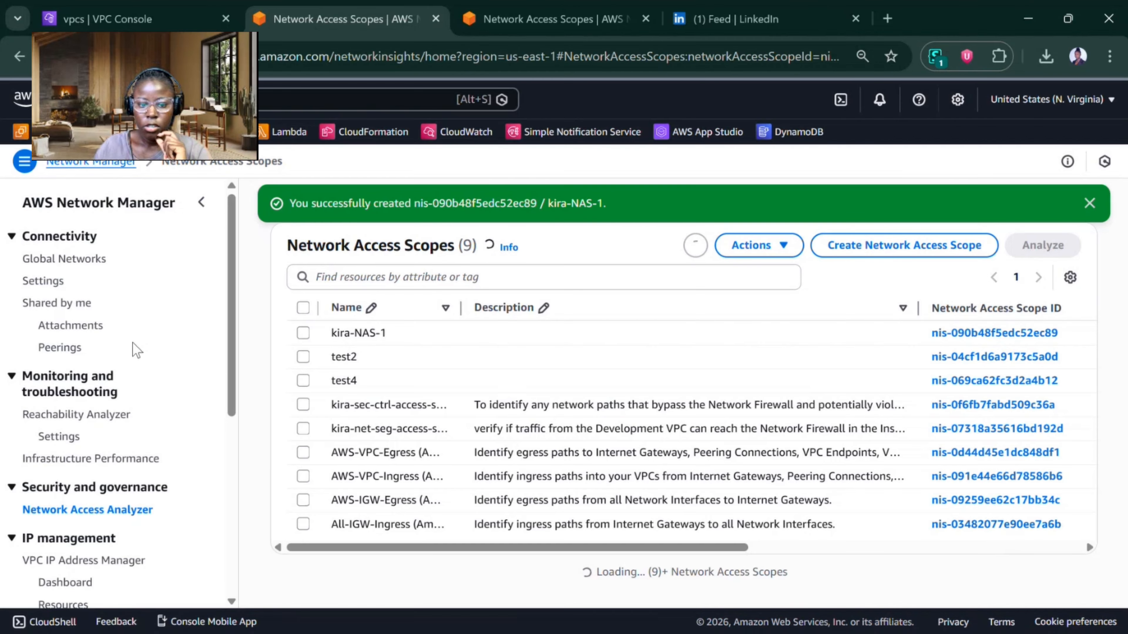
Step: Run an analysis on the kira-NAS-1 and All-IGW-Ingress network access scopes together
left_click(303, 333)
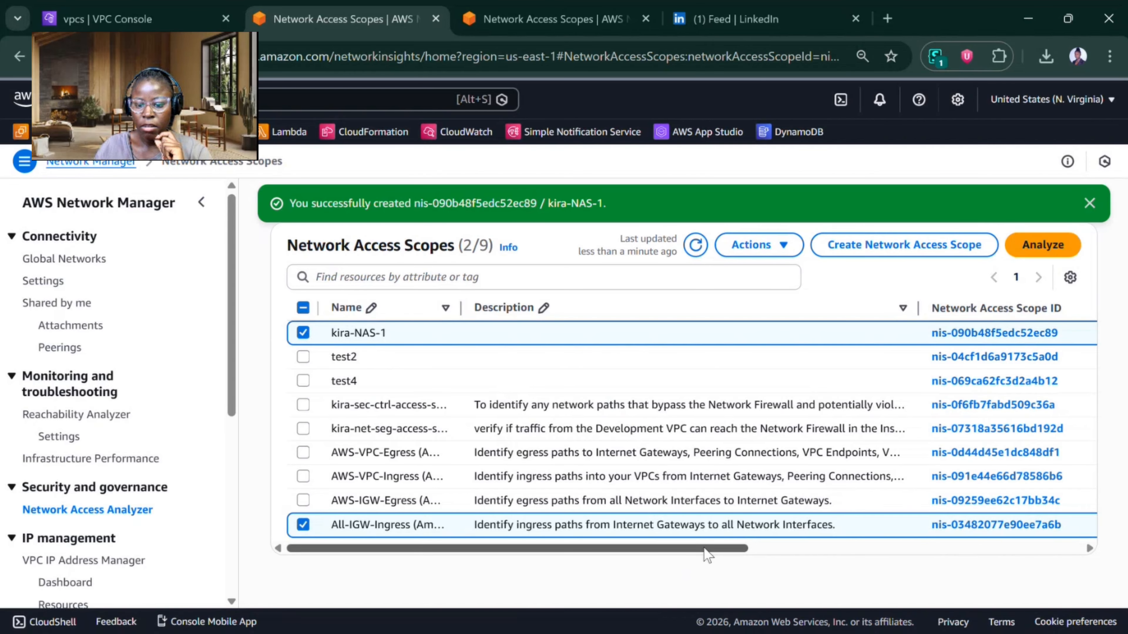
mouse_move(742, 549)
left_mouse_down()
mouse_move(1011, 549)
mouse_move(739, 548)
left_mouse_up()
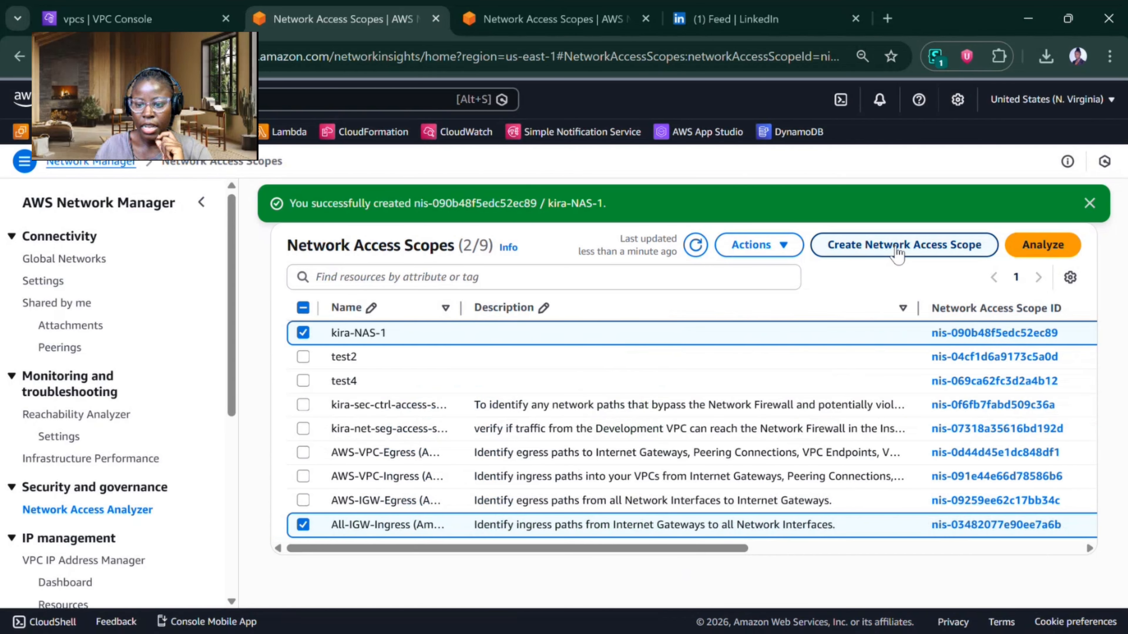
left_click(1040, 244)
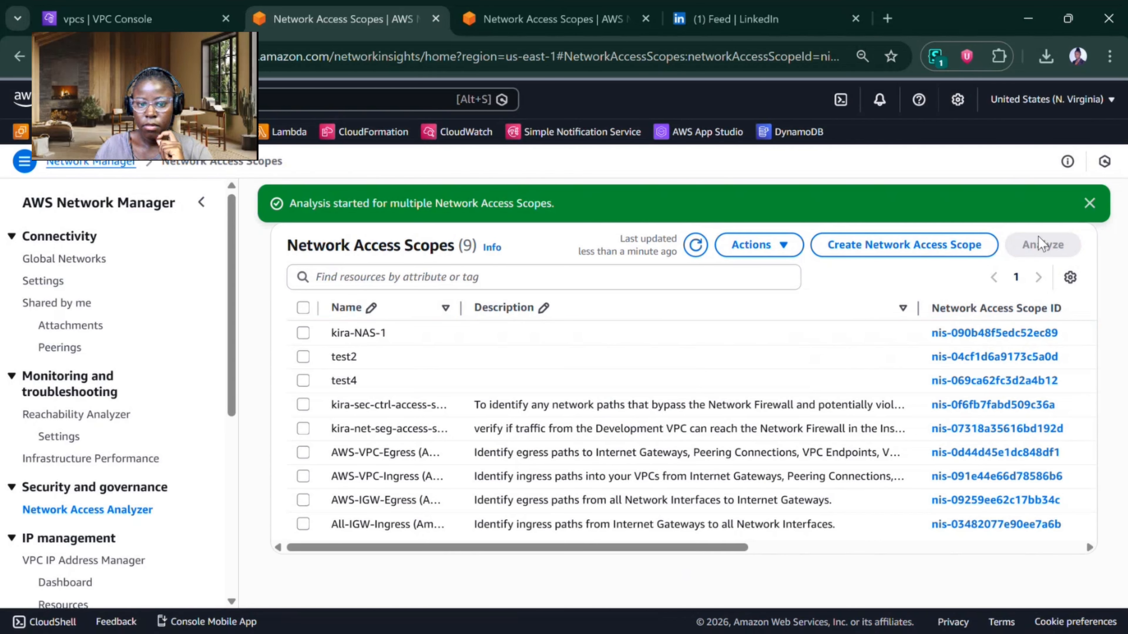
Step: Open the kira-NAS-1 scope to check its latest analysis result, and close the LinkedIn tab
left_click(448, 340)
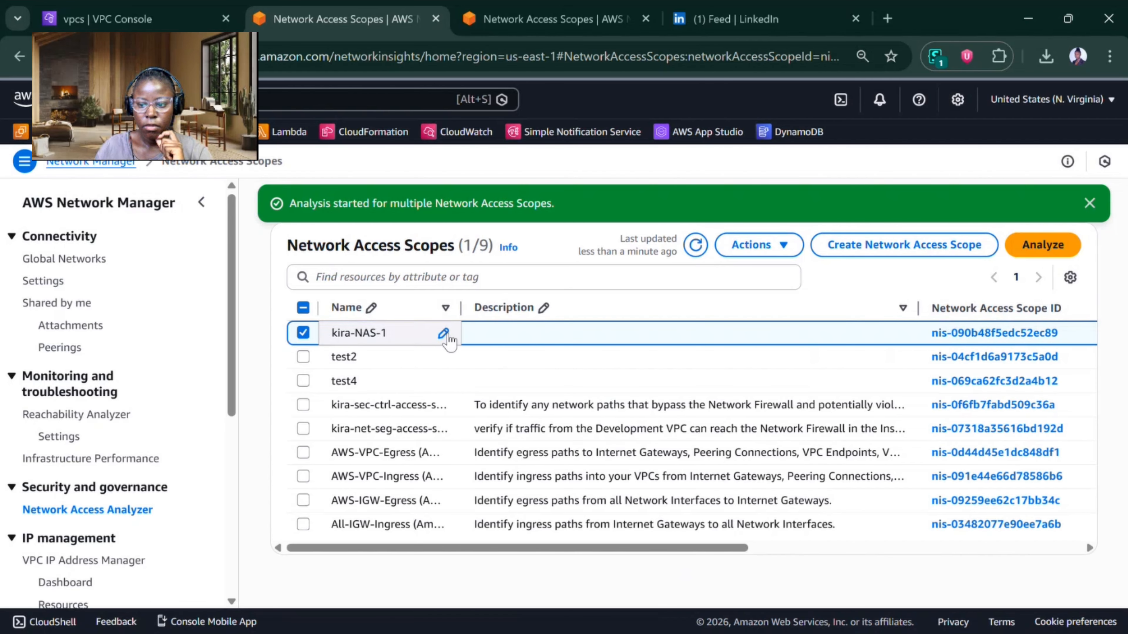
left_click(1022, 334)
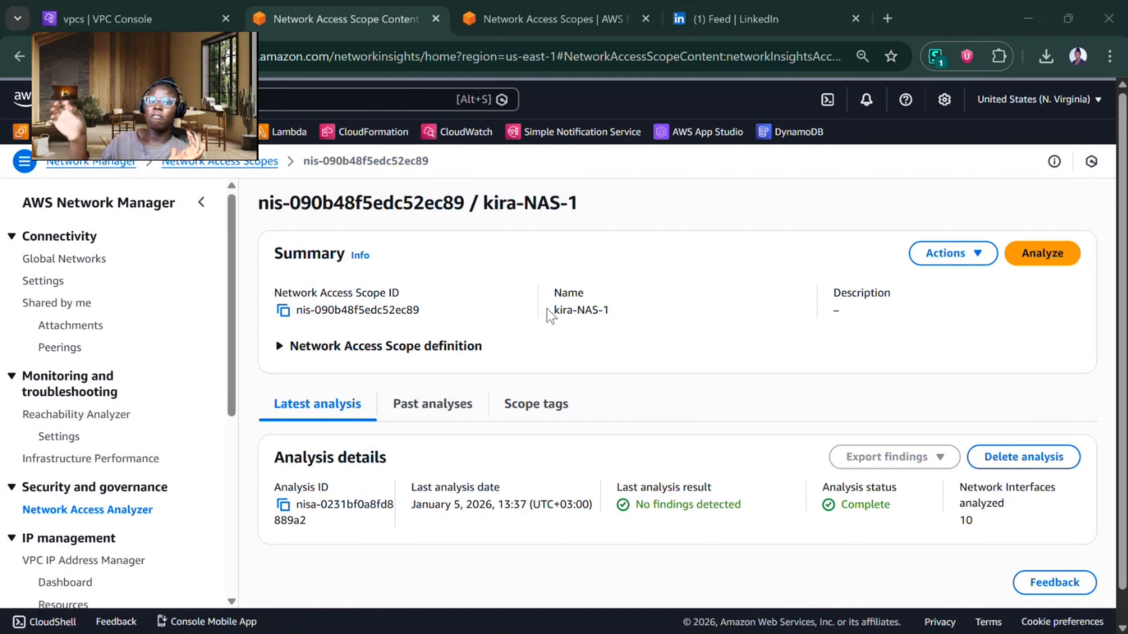
left_click(855, 19)
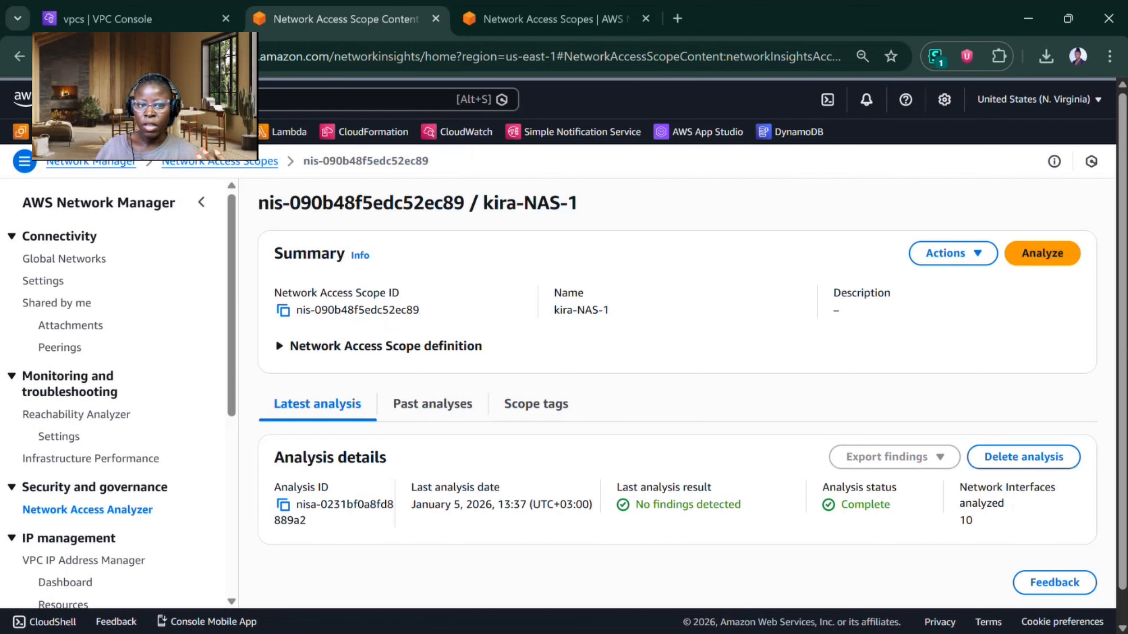
Step: Return to the network access scopes list and start duplicating the kira-NAS-1 scope for modification
left_click(268, 162)
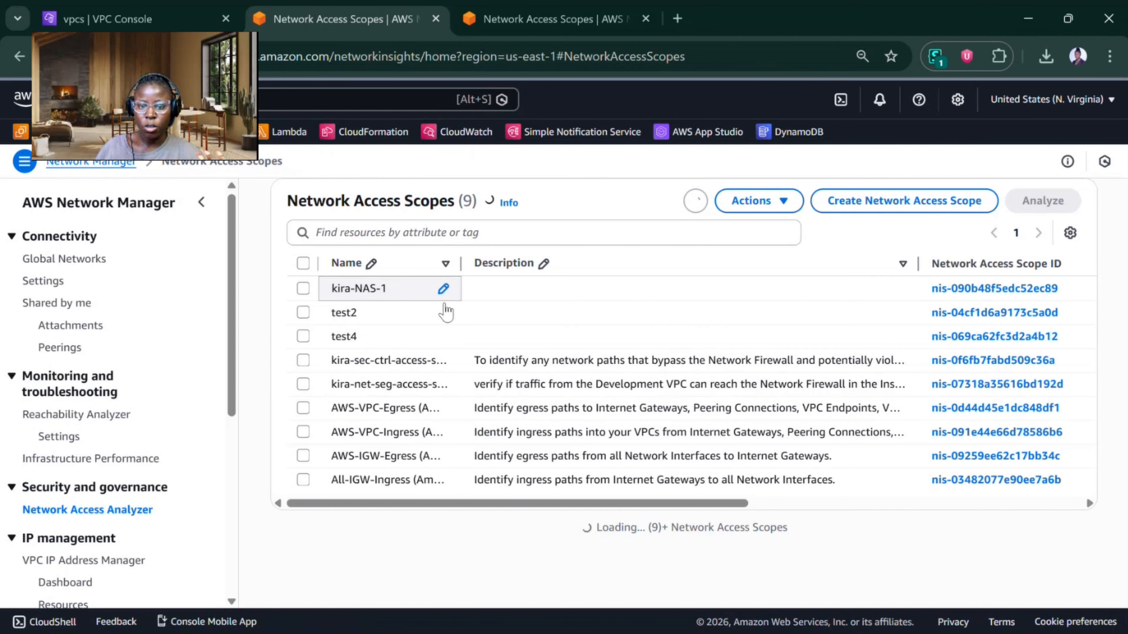
left_click(302, 288)
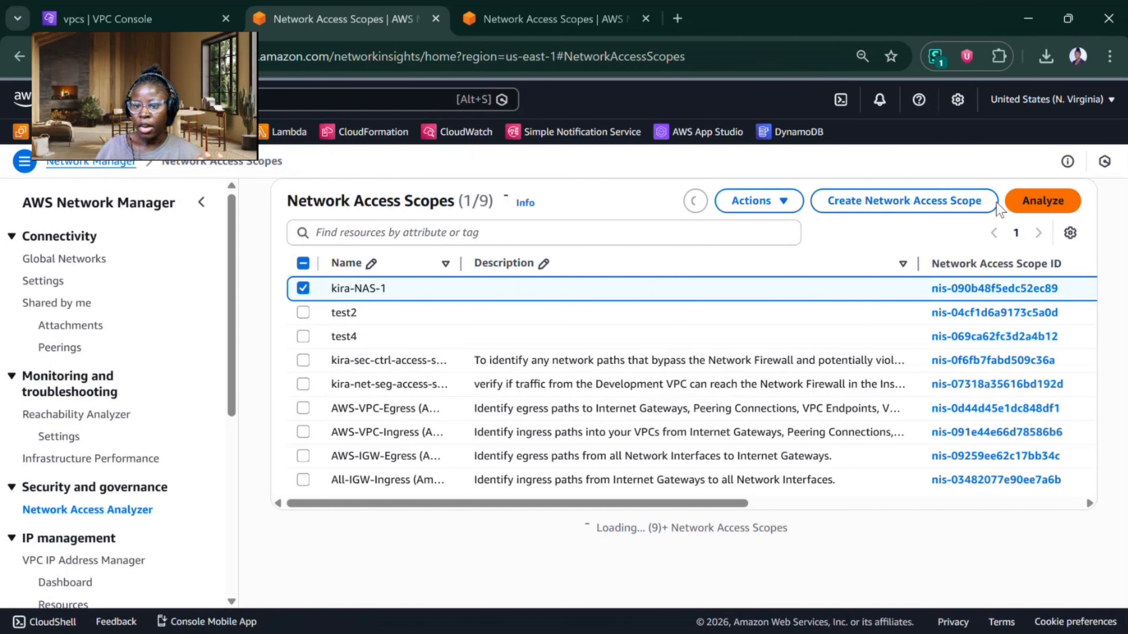
left_click(775, 202)
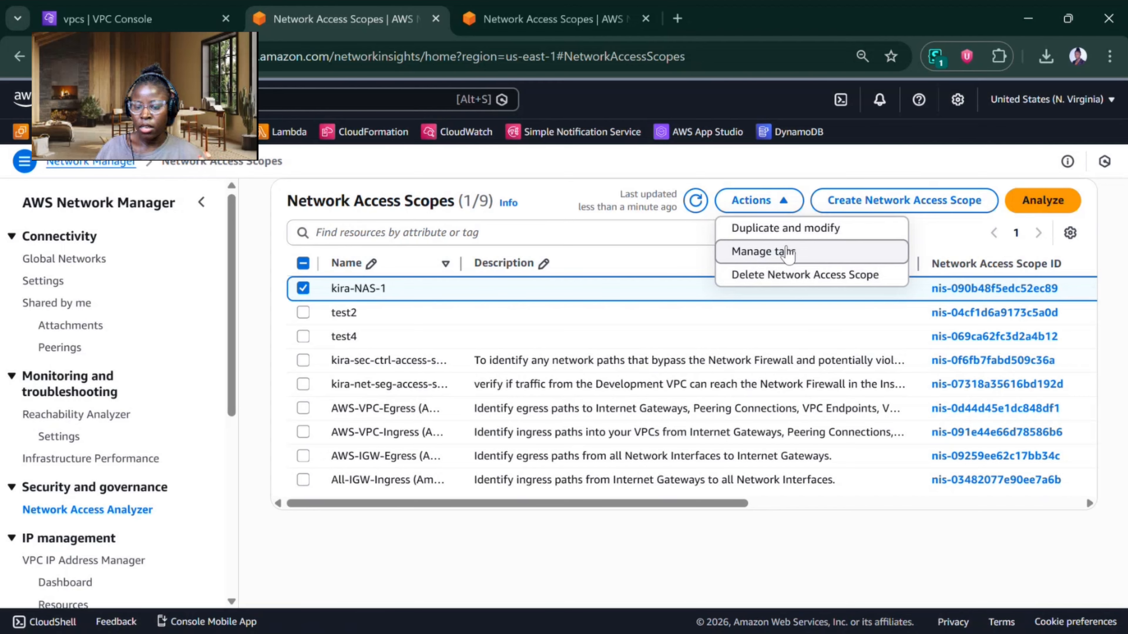
left_click(787, 228)
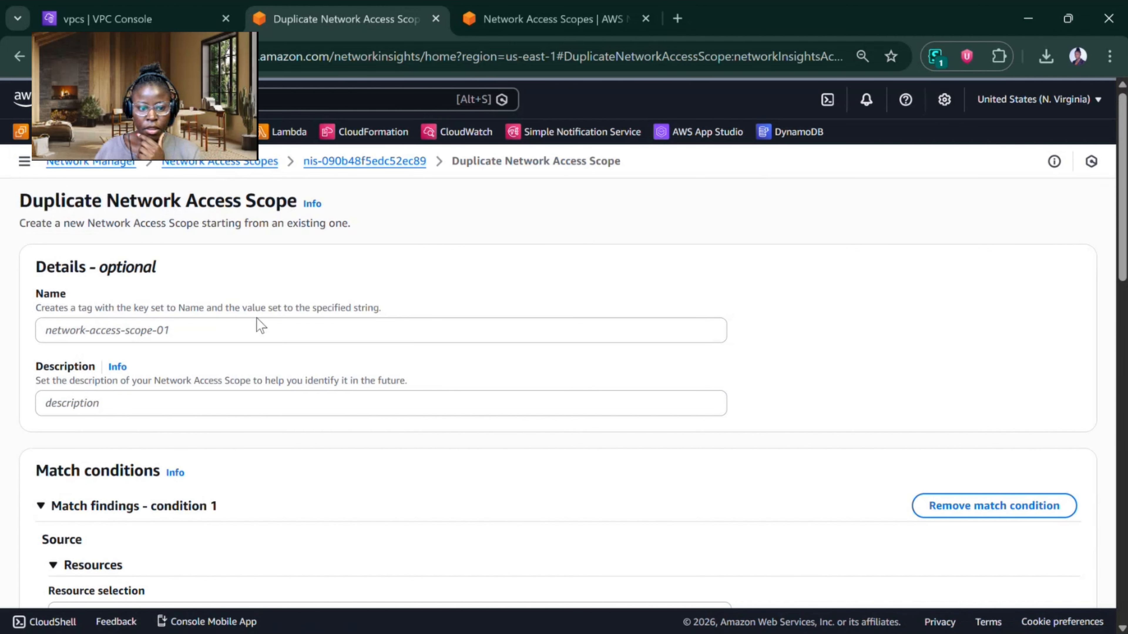
Step: Name the duplicated network access scope Kira-NAS-1-clone
left_click(218, 331)
type("klRA")
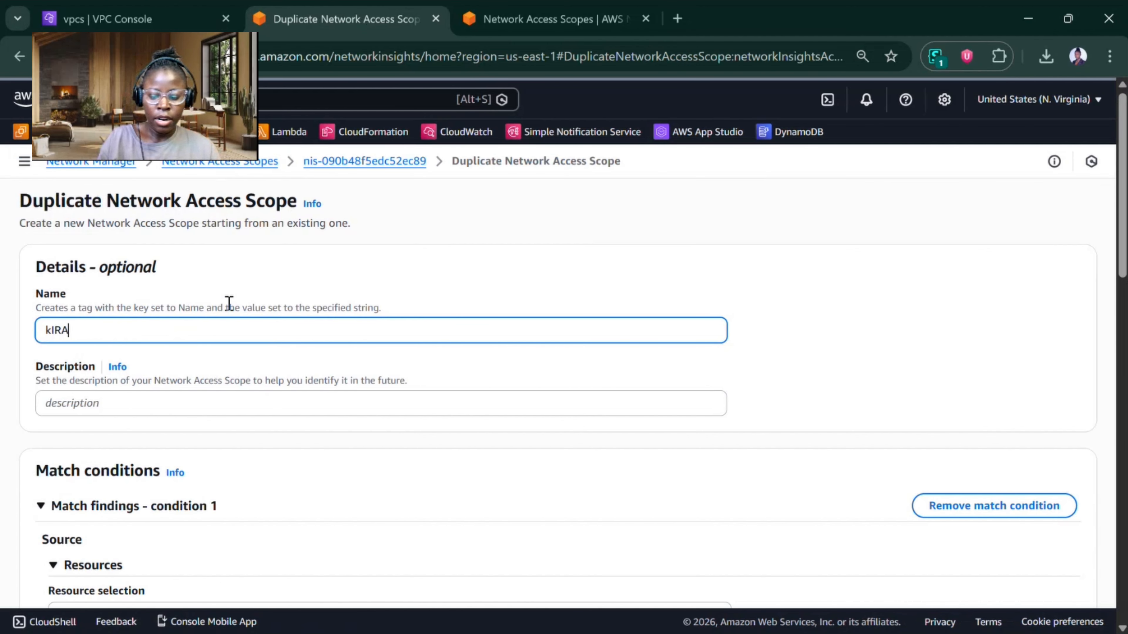
key("BackSpace")
type("K")
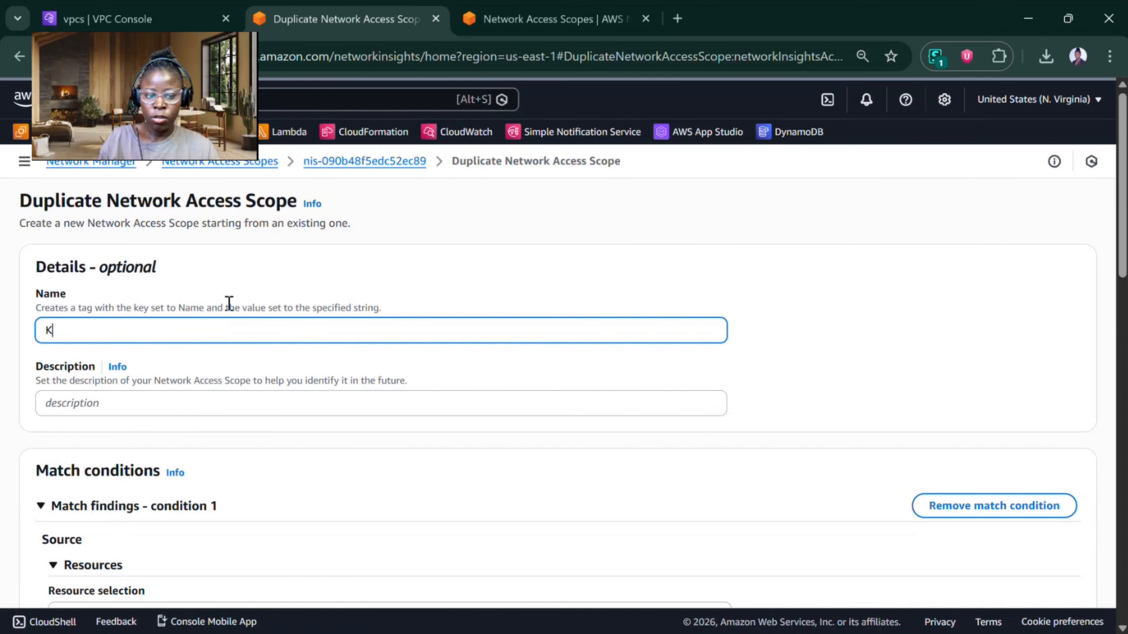
type("ira-")
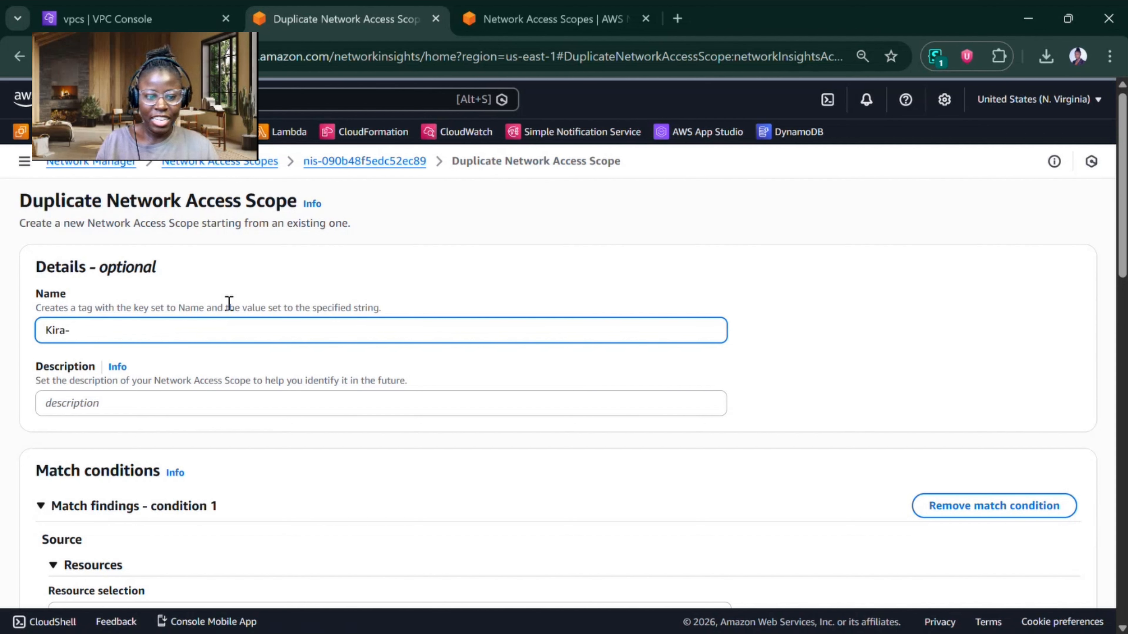
type("NAS")
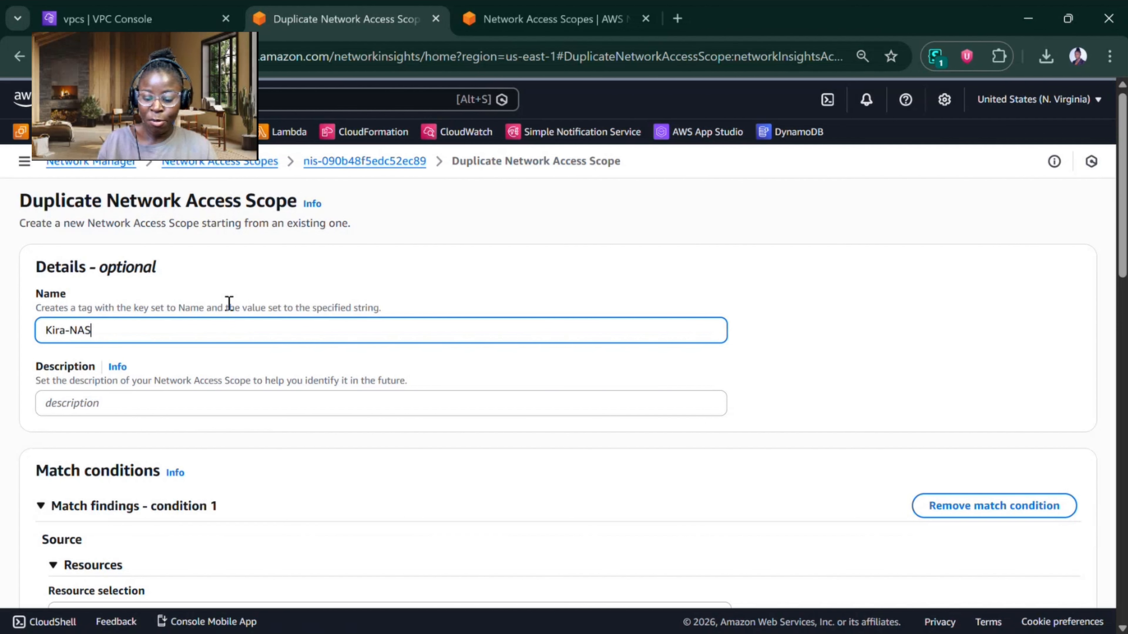
type("-2")
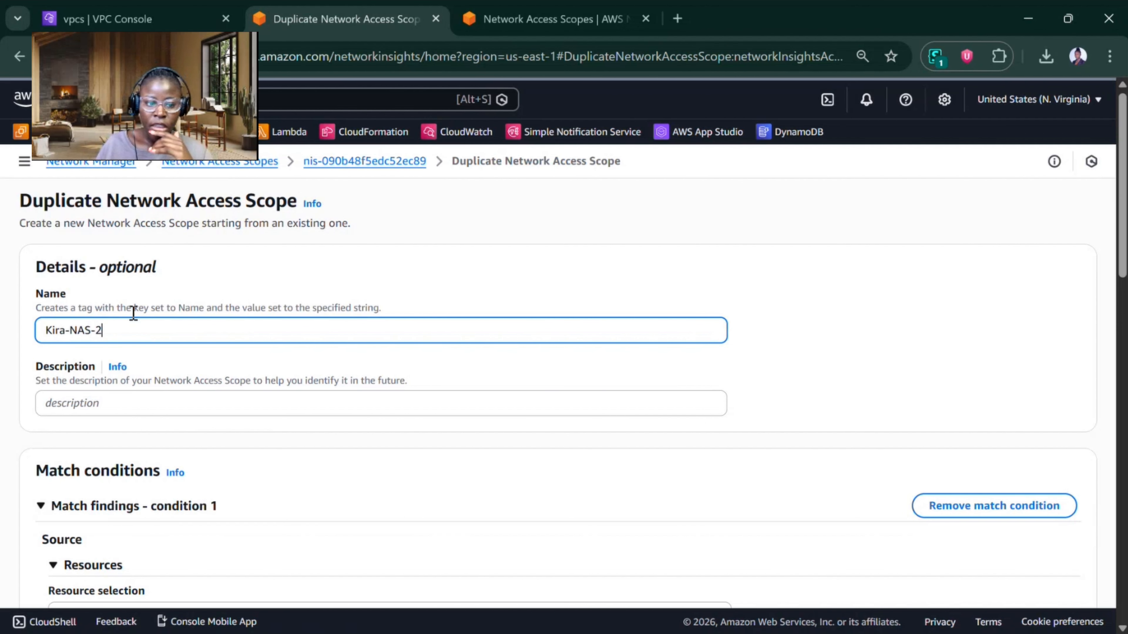
key("BackSpace")
type("1")
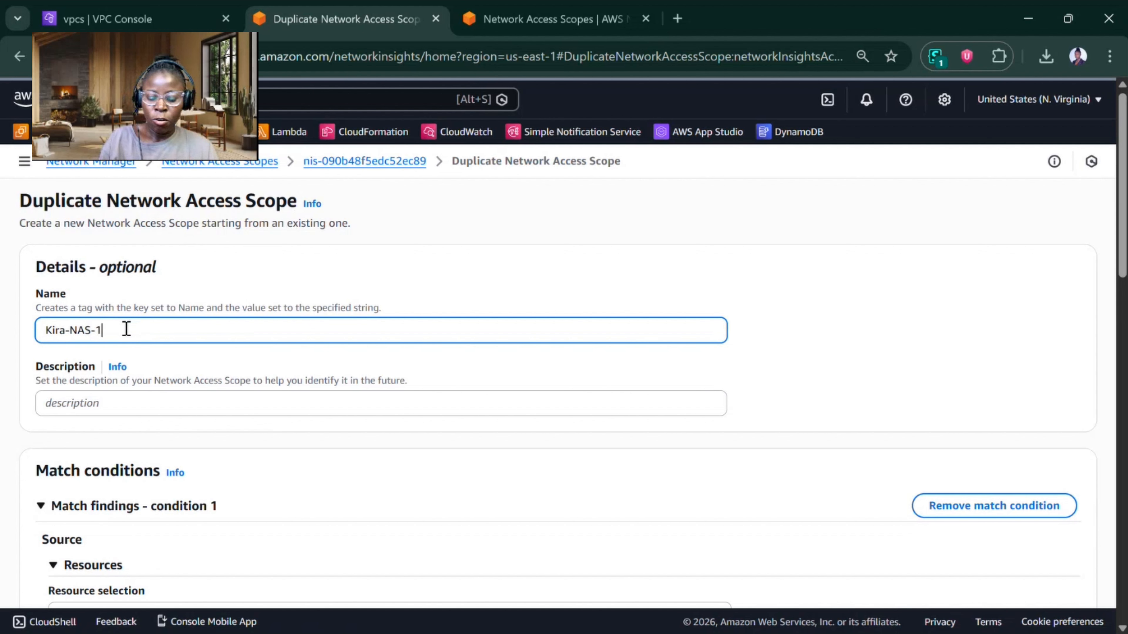
type("-cl")
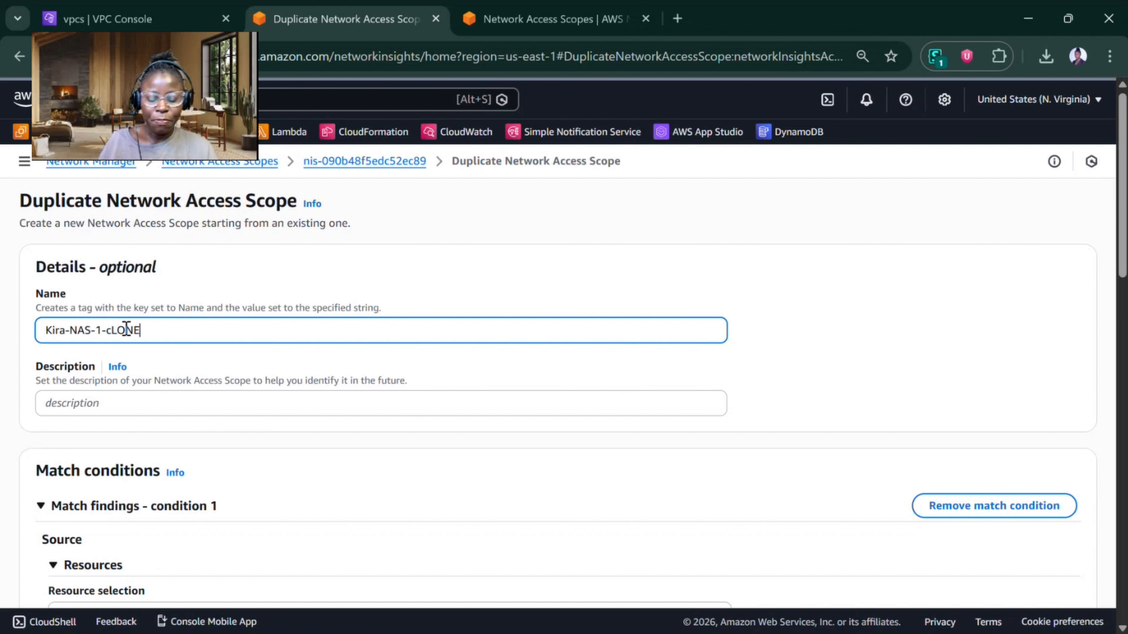
key("BackSpace")
type("LO")
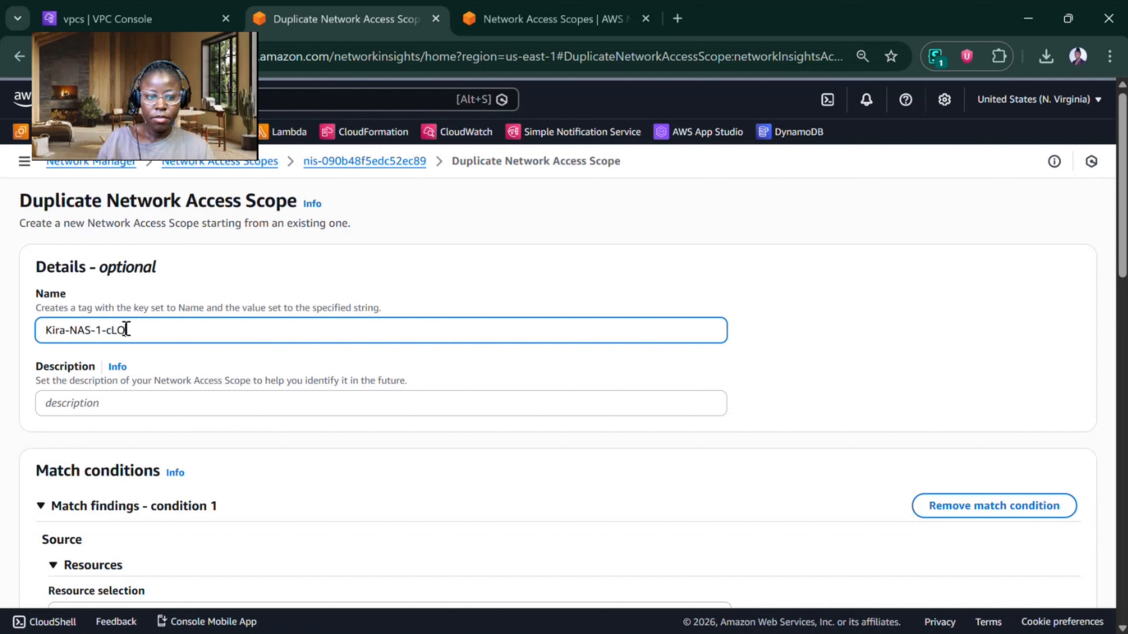
type("lo")
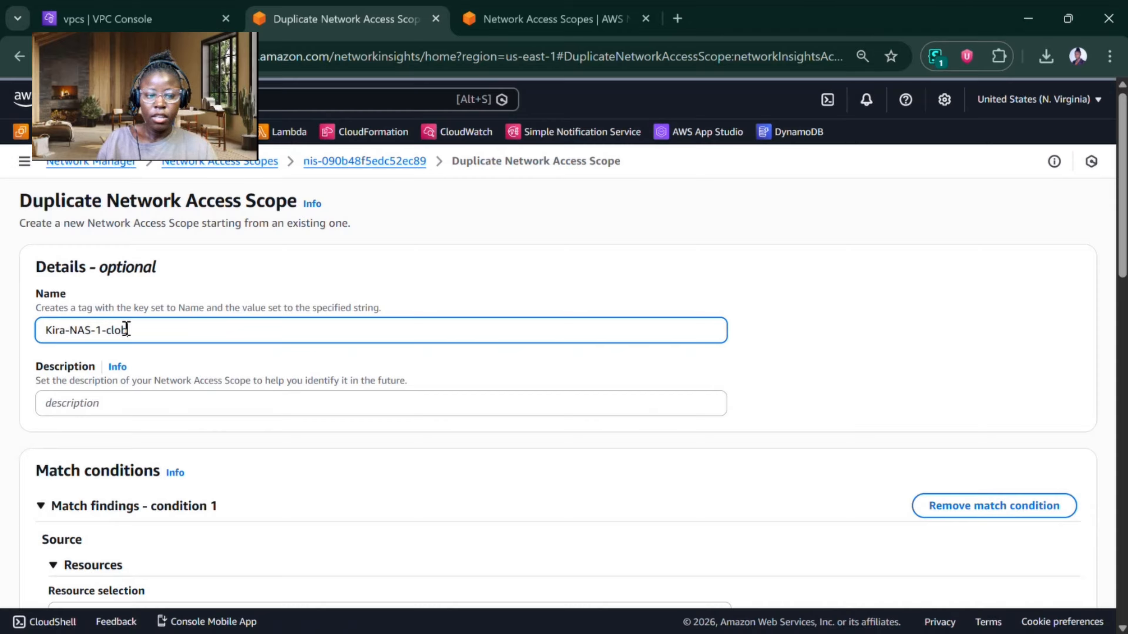
type("ne")
Step: In match condition 1, replace the destination's Prod VPC TGW Attachment with the Inspection VPC TGW Attachment
scroll(127, 328, "down", 8)
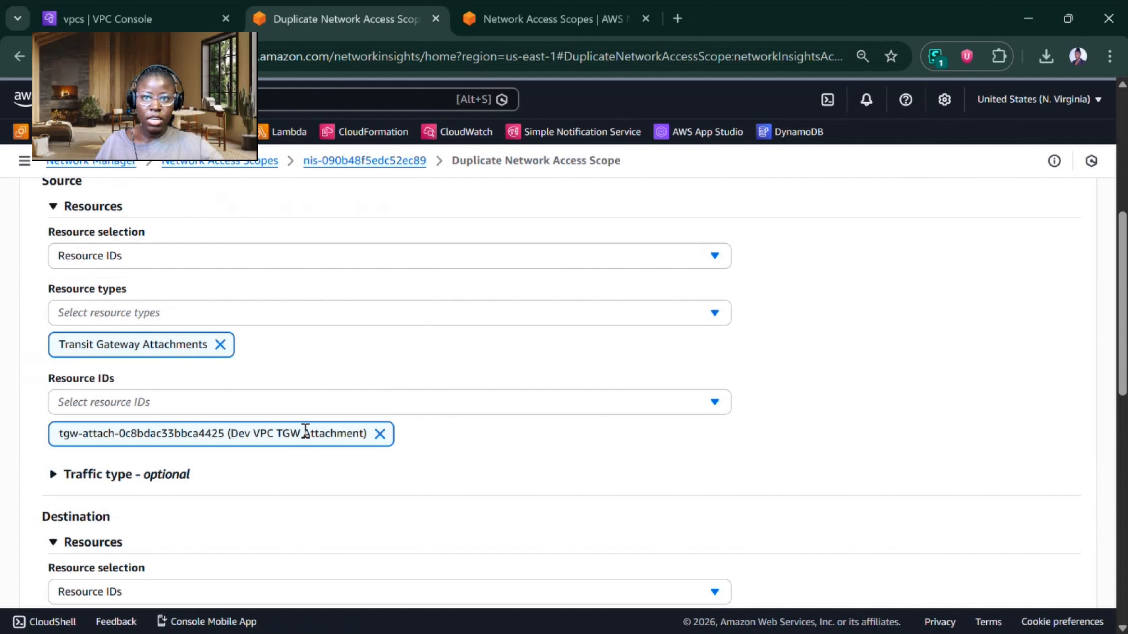
scroll(307, 434, "down", 5)
scroll(241, 416, "down", 2)
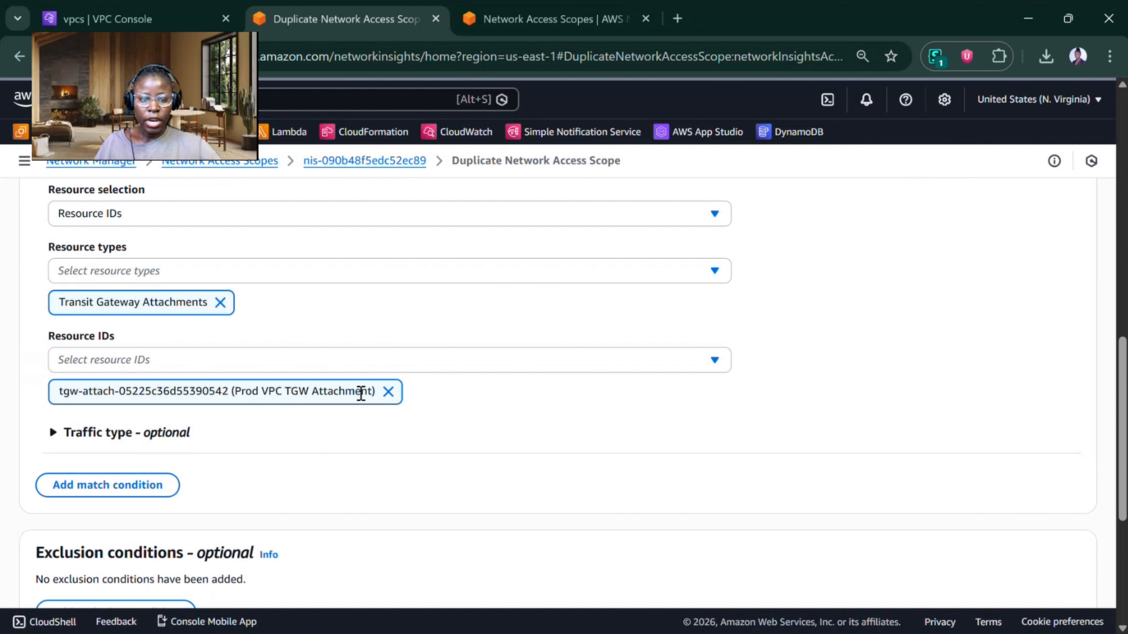
left_click(388, 391)
left_click(388, 363)
left_click(257, 283)
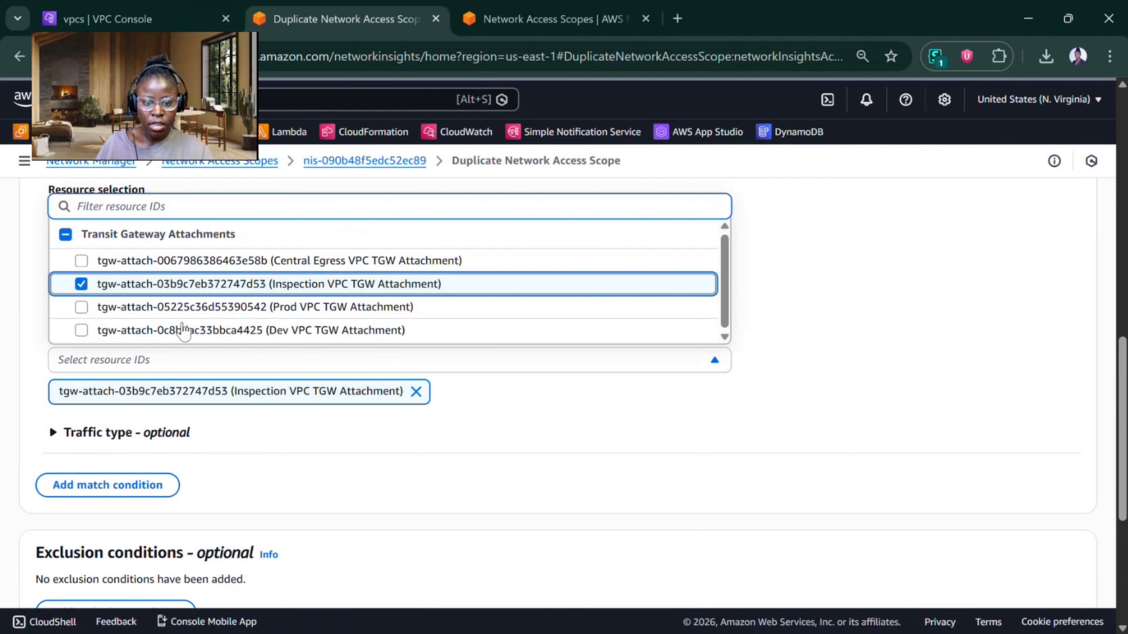
left_click(840, 348)
Step: Duplicate and analyze the scope, clear the kira-NAS-1 selection in the list, and open the details of Kira-NAS-1-clone
scroll(840, 348, "down", 5)
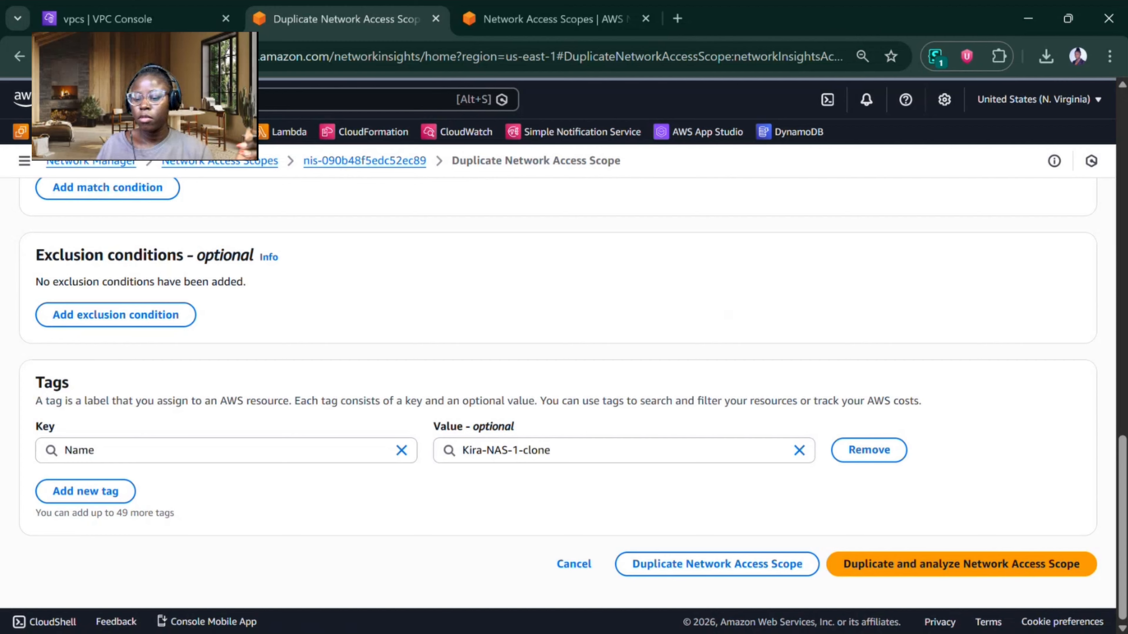
left_click(970, 564)
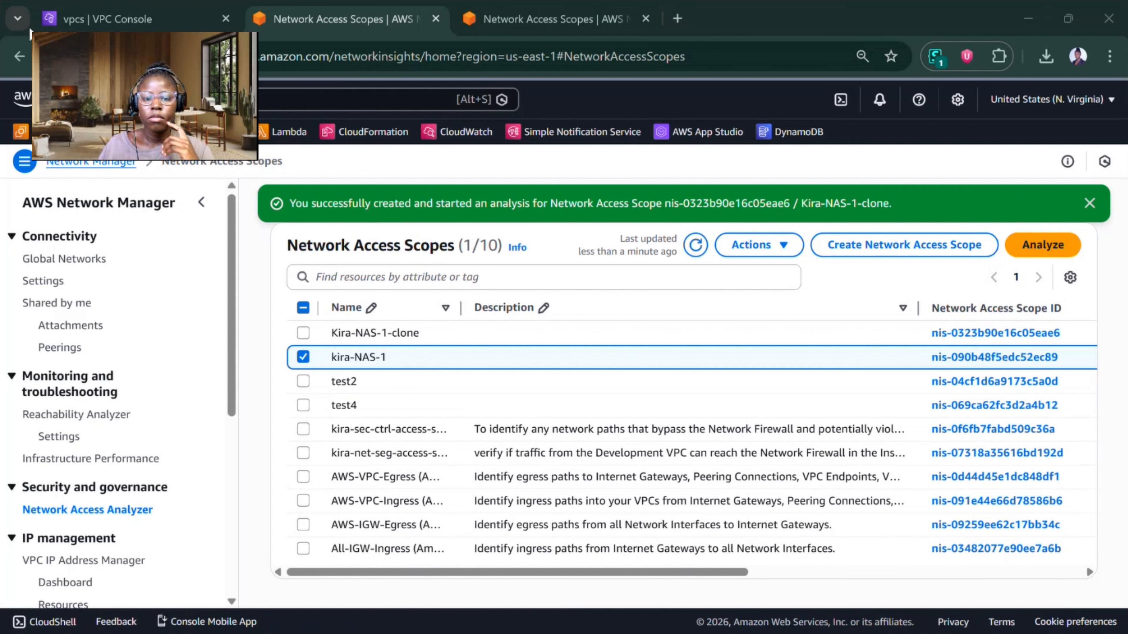
left_click(304, 358)
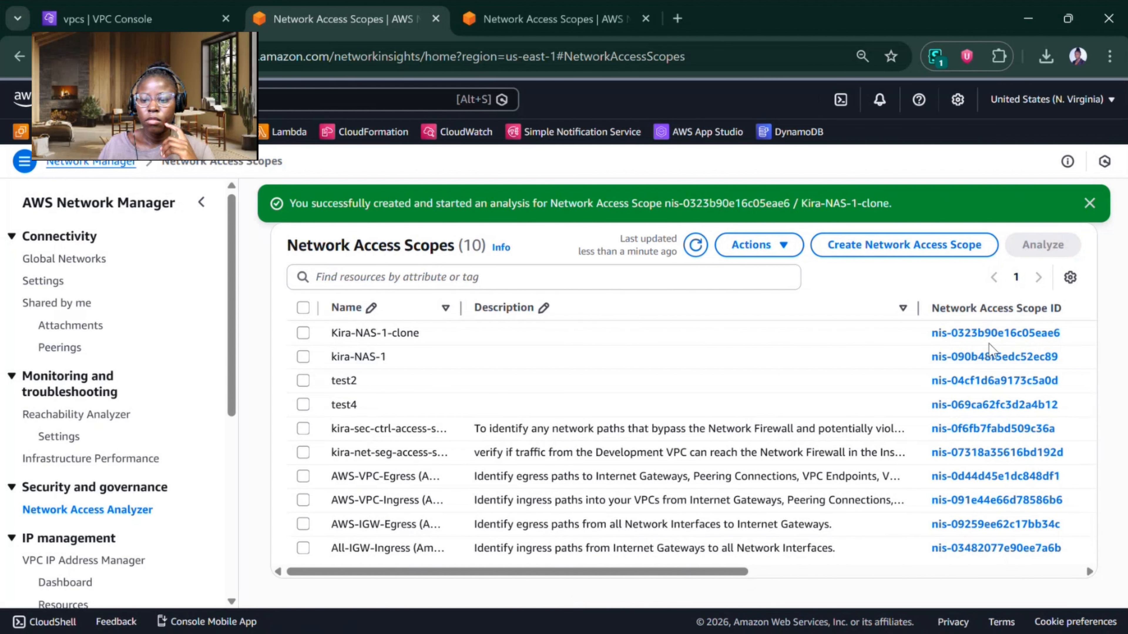
left_click(995, 333)
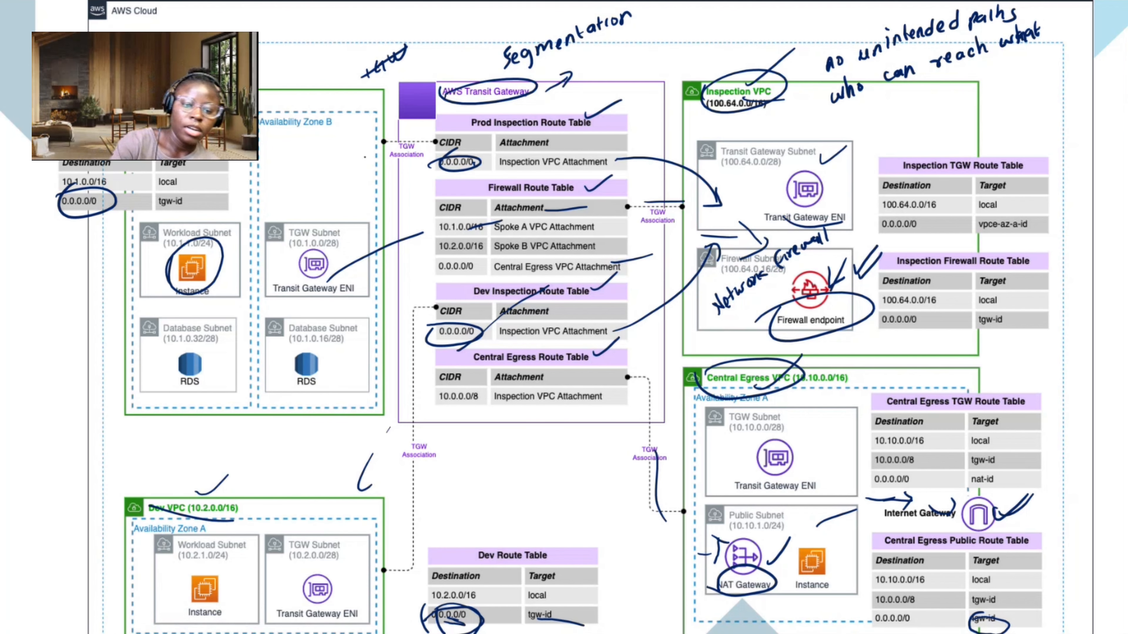
Step: On the architecture diagram, circle the Dev VPC and the Inspection VPC in yellow and draw an arrow from Dev to Inspection
left_click_drag(135, 510, 163, 455)
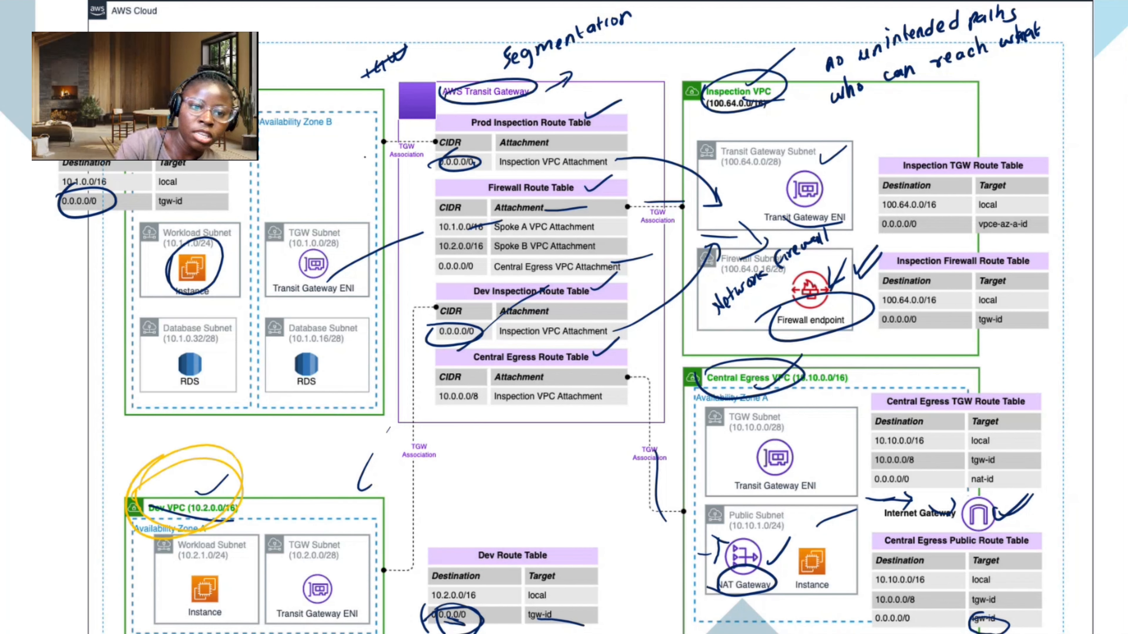
left_click_drag(261, 100, 262, 39)
left_click_drag(253, 482, 726, 206)
left_click_drag(698, 201, 705, 237)
mouse_move(769, 59)
left_mouse_down()
mouse_move(700, 114)
mouse_move(820, 53)
mouse_move(799, 96)
left_mouse_up()
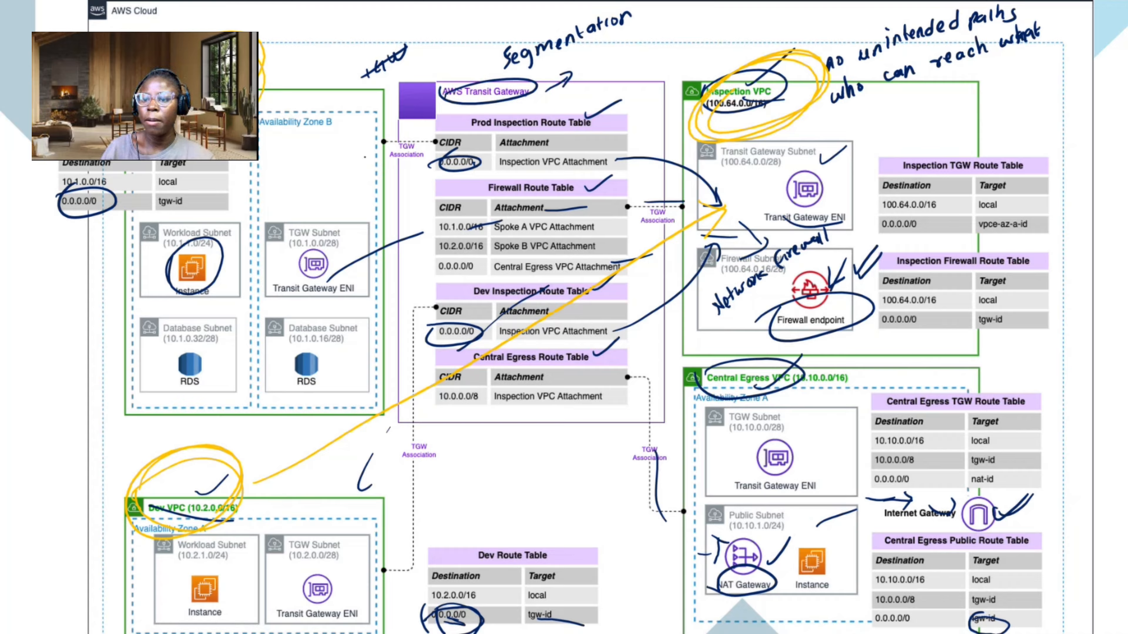
Step: Switch back to the AWS console, review the Kira-NAS-1-clone findings, and open and close the first finding's start transit gateway
key("alt+Tab")
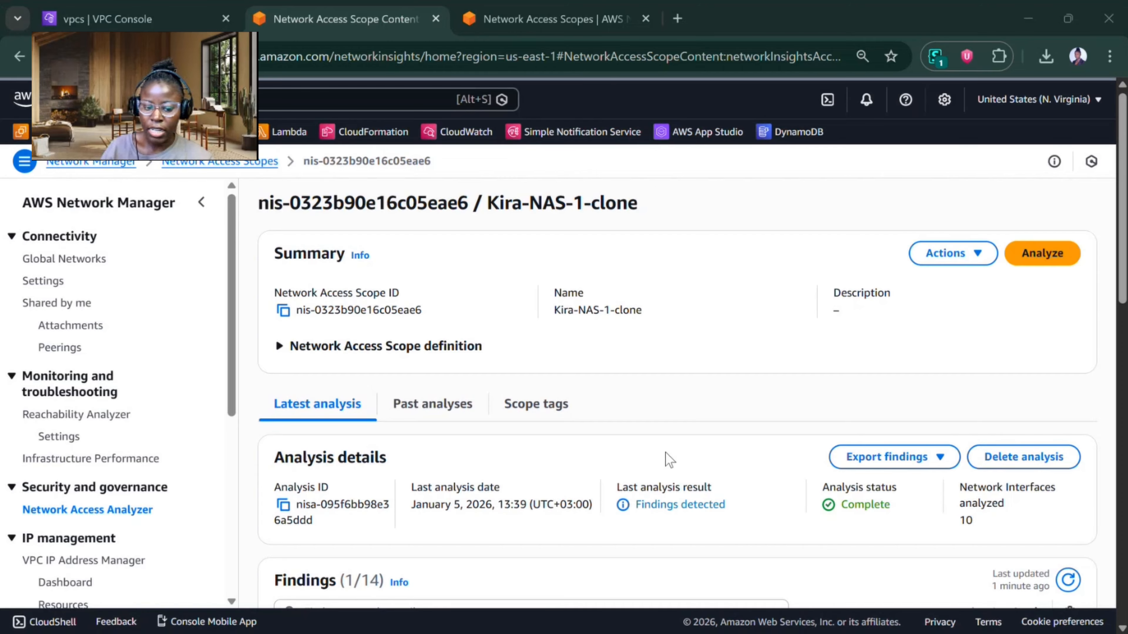
scroll(657, 442, "down", 5)
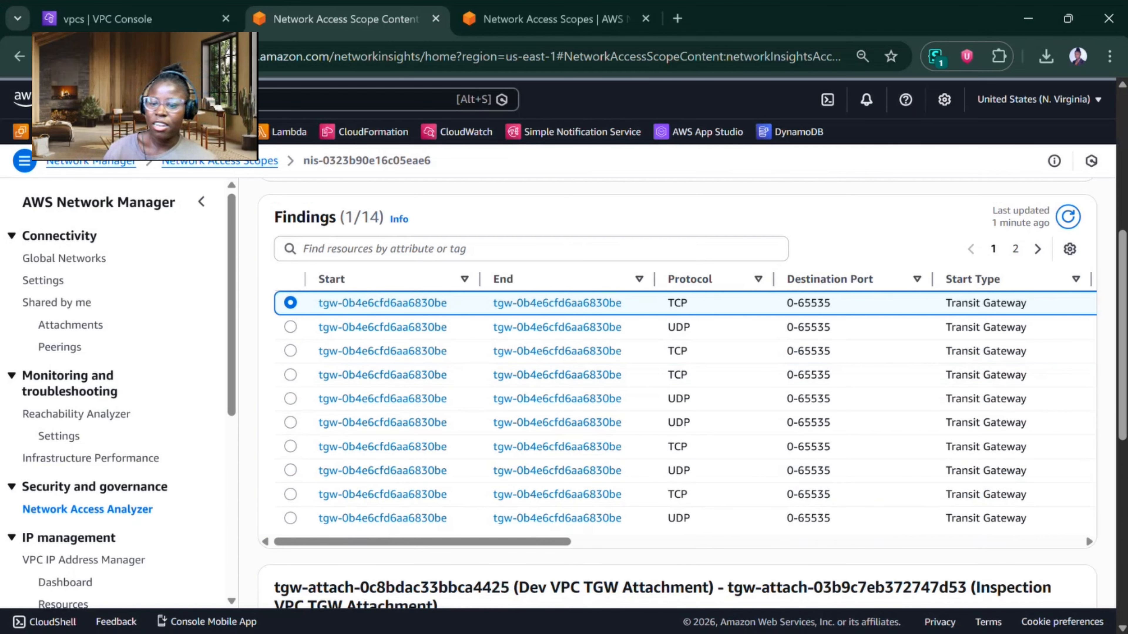
left_click(396, 304)
left_click(350, 20)
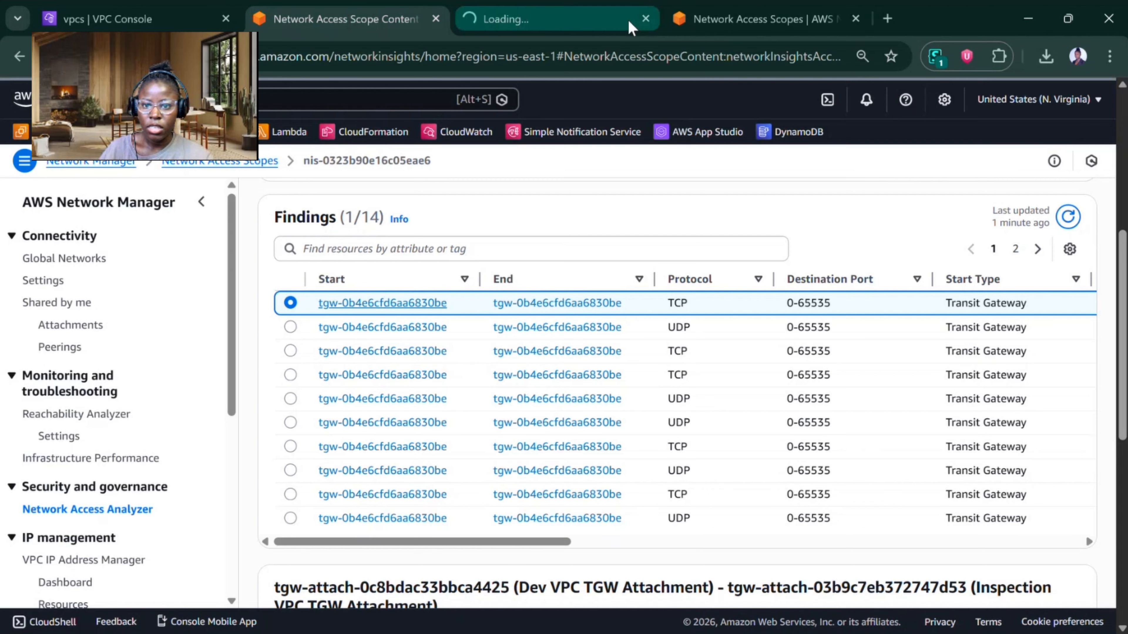
left_click(645, 19)
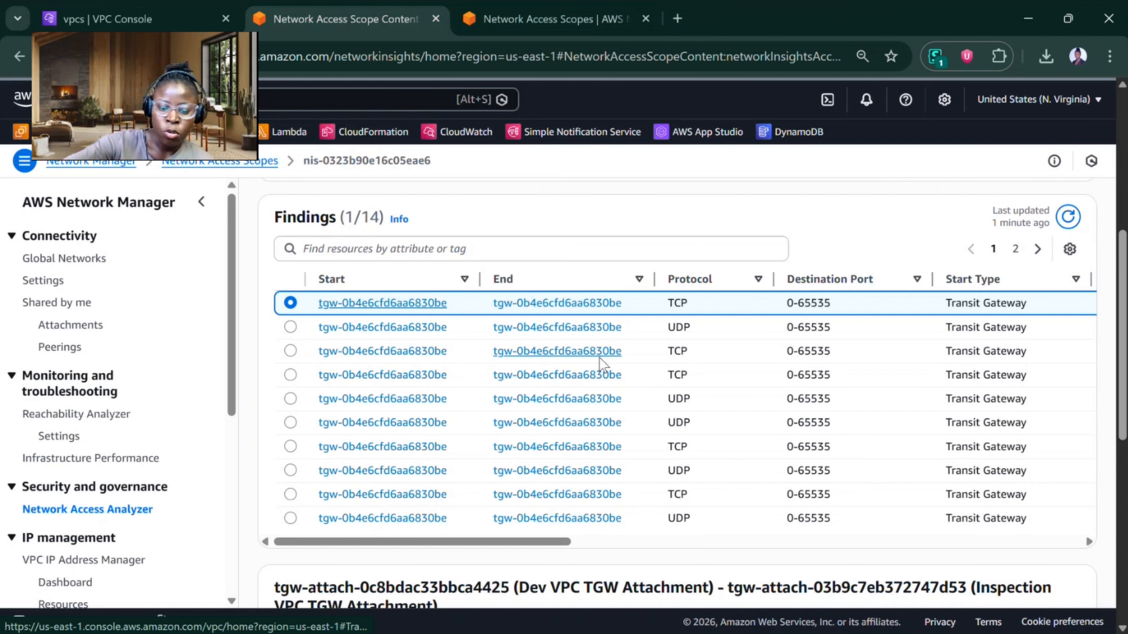
Step: Examine the first finding's path from Dev to Inspection VPC attachment, including its inbound header and the Dev Inspection route table's resource information
scroll(603, 365, "down", 10)
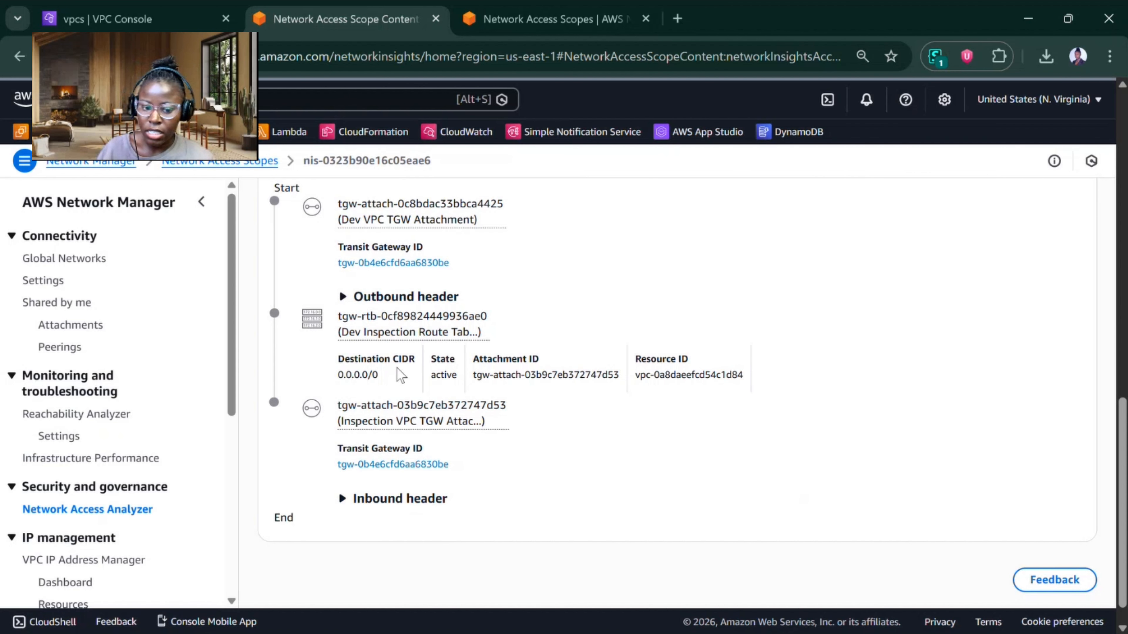
left_click(429, 500)
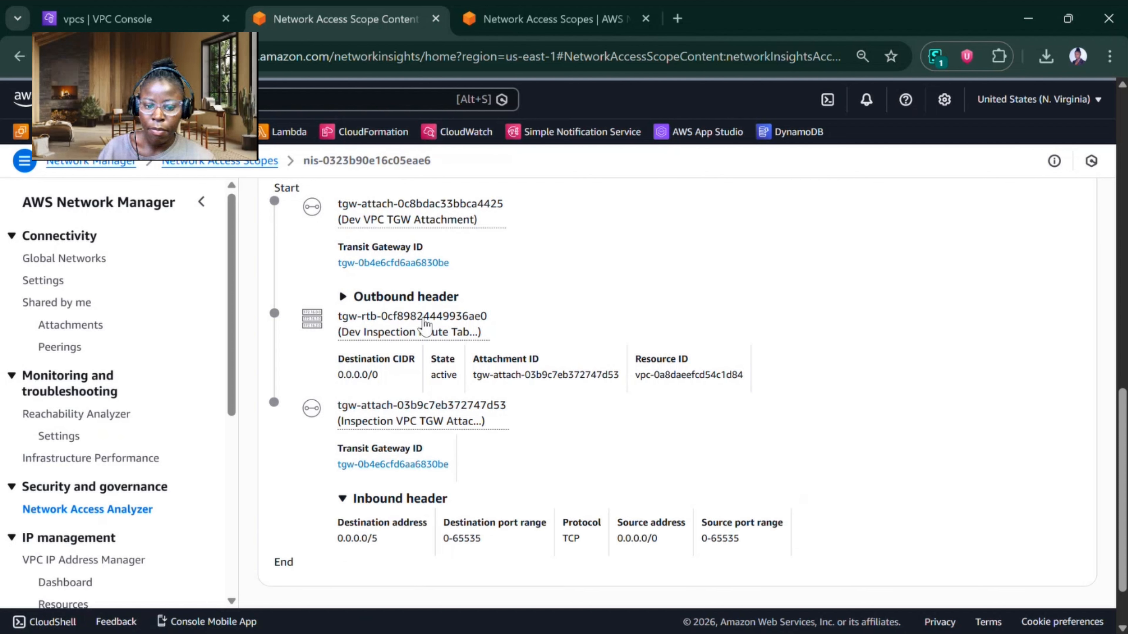
left_click(420, 336)
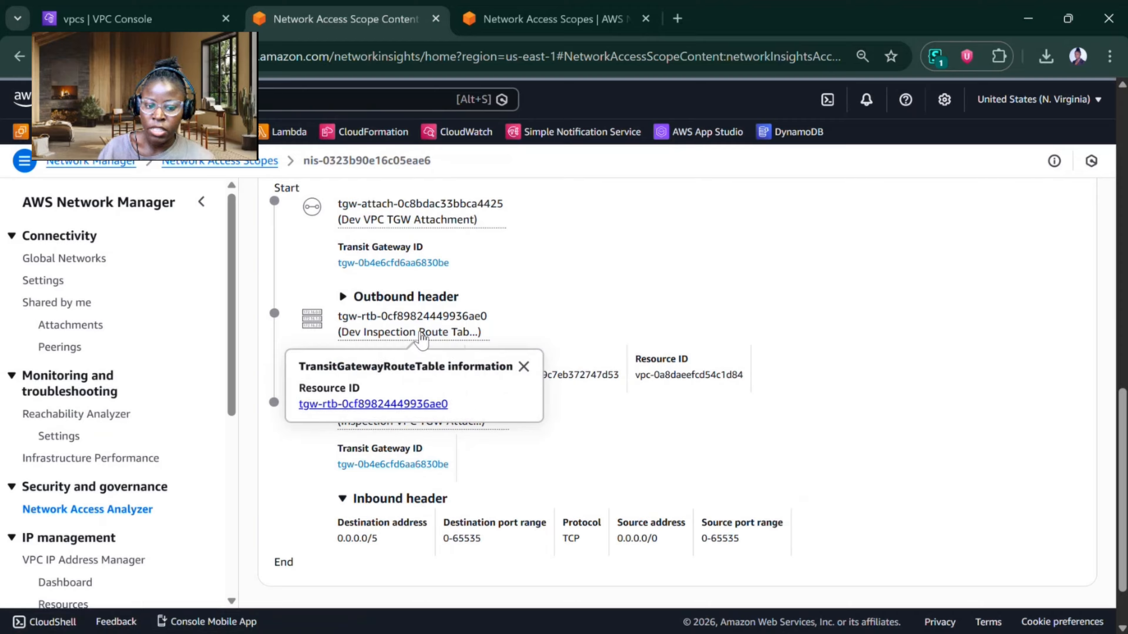
left_click(561, 358)
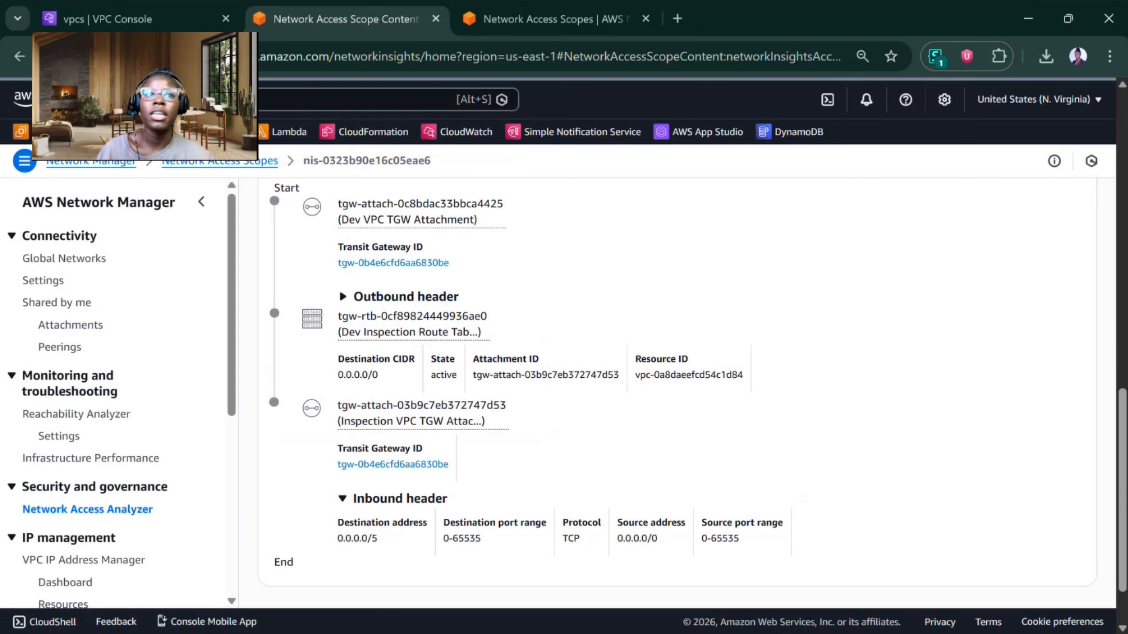
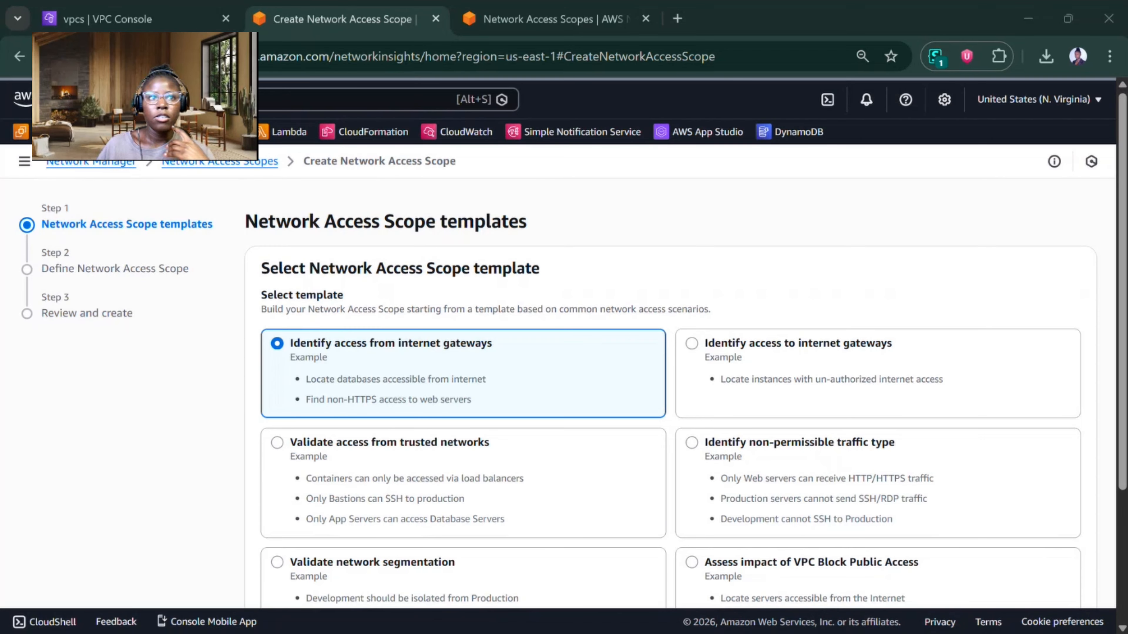
Step: Start the network access scope from the empty template and name it Kira-NAS-2
scroll(356, 449, "down", 4)
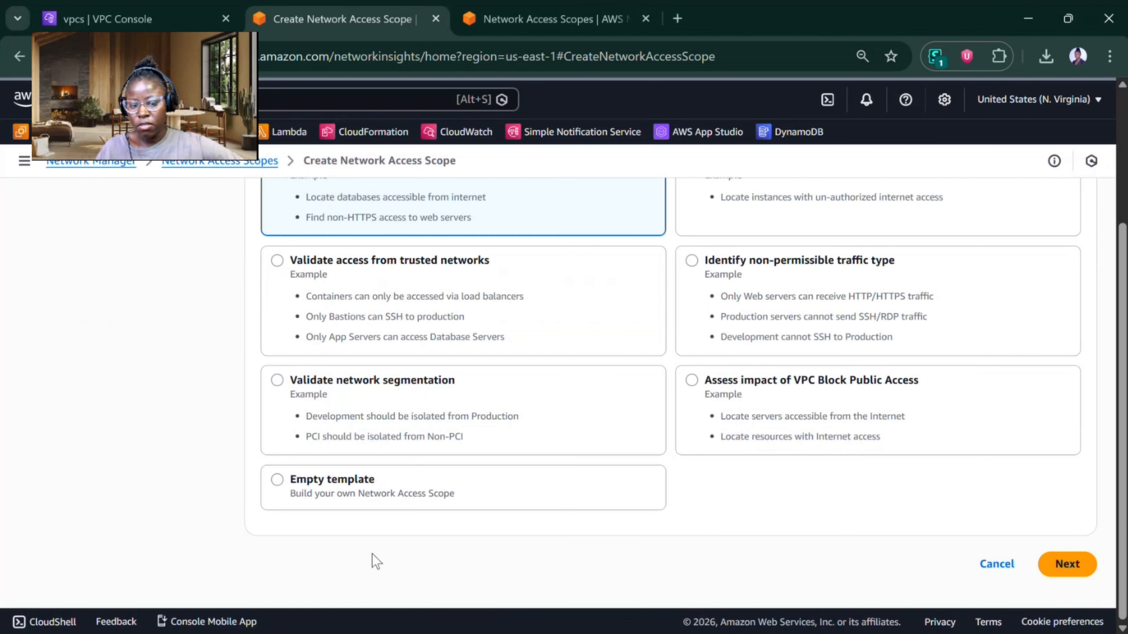
left_click(393, 482)
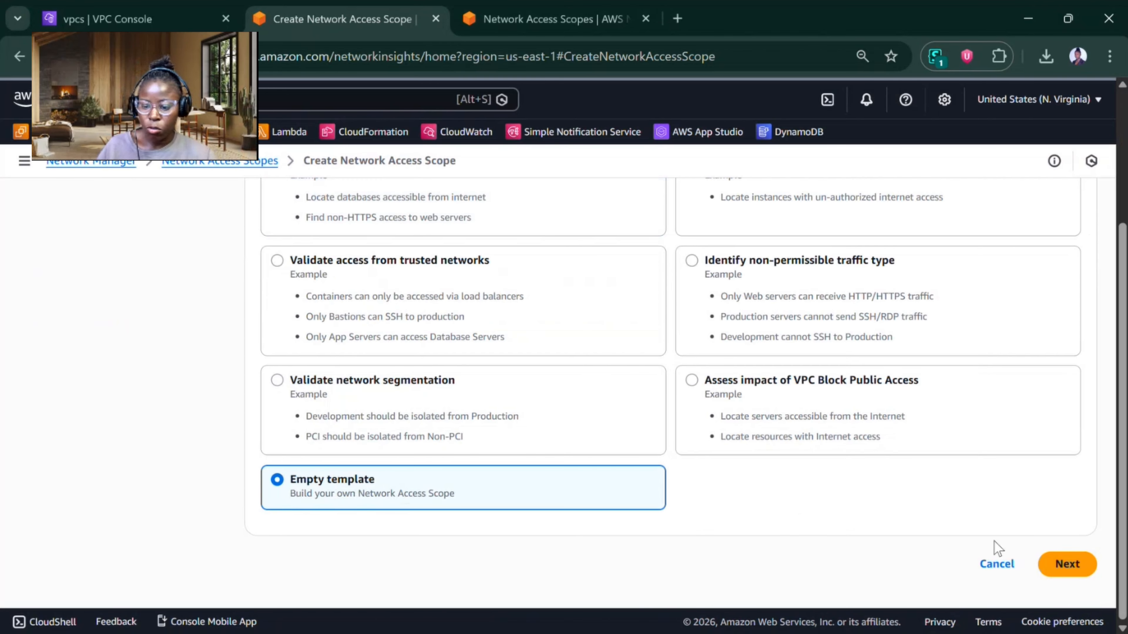
left_click(1066, 564)
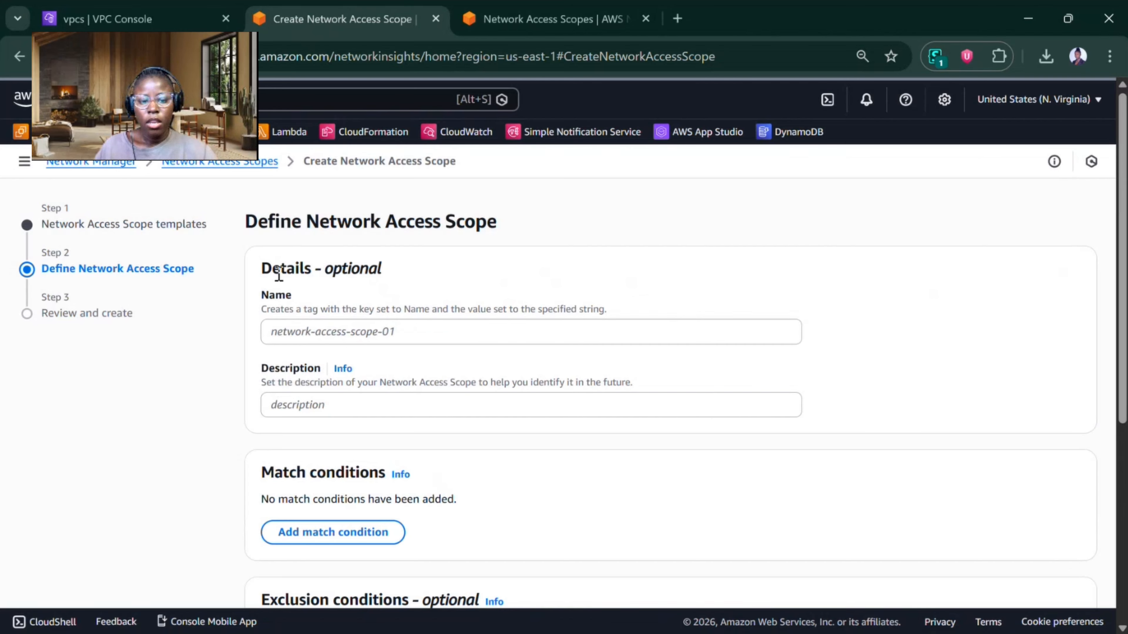
left_click(290, 329)
type("Ki")
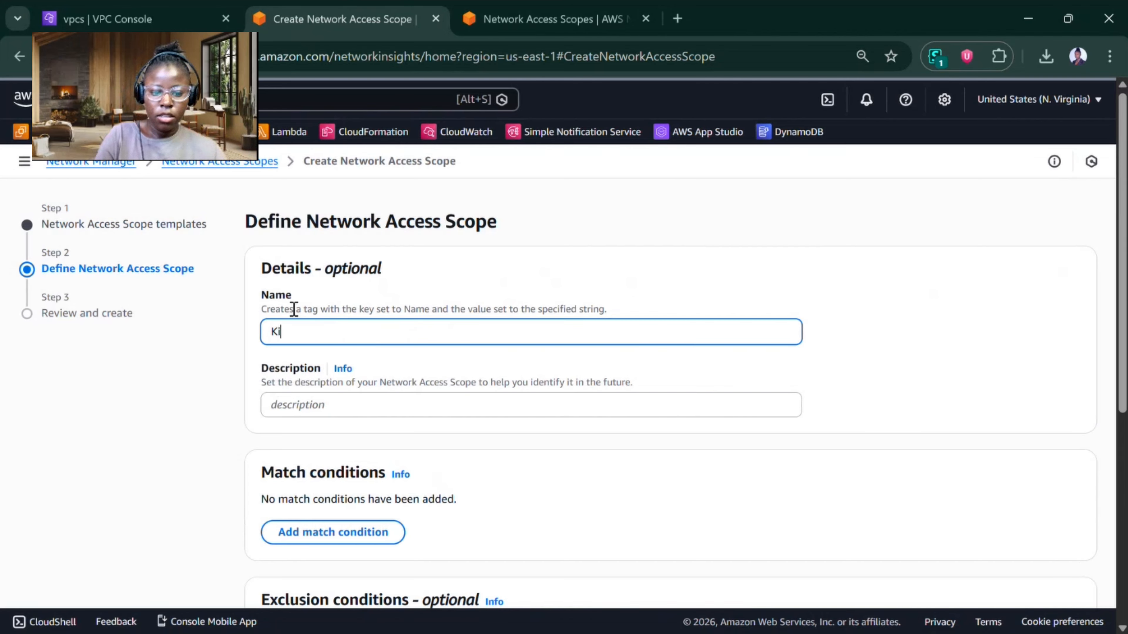
type("ra-NAS-2")
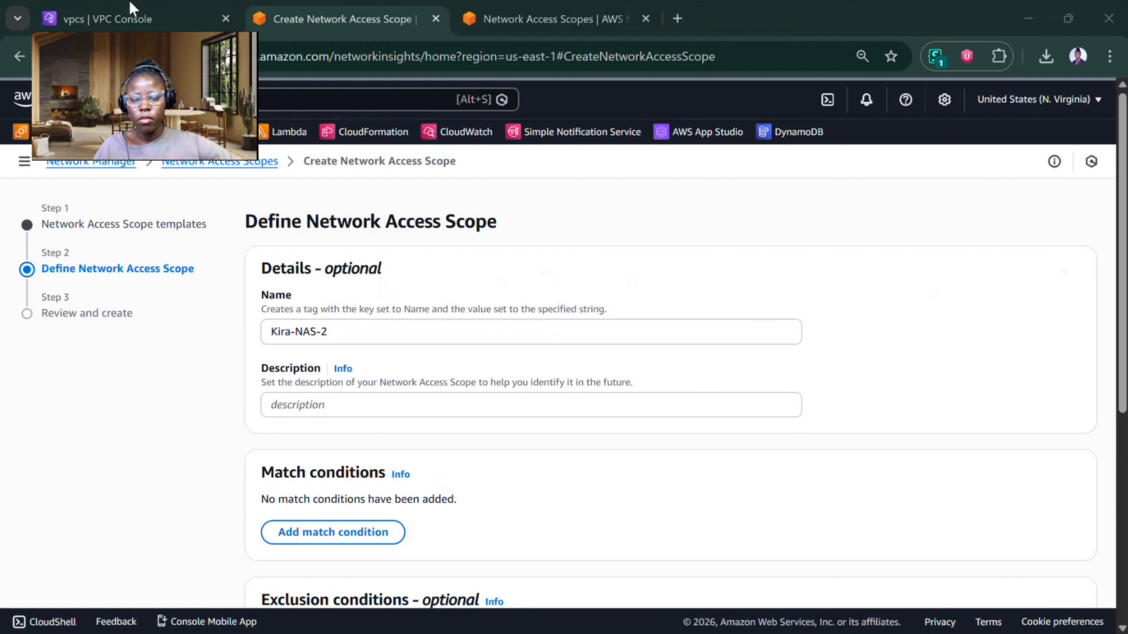
Step: Add a match condition and define its source by resource IDs of the VPCs type
scroll(352, 322, "down", 5)
scroll(428, 503, "up", 4)
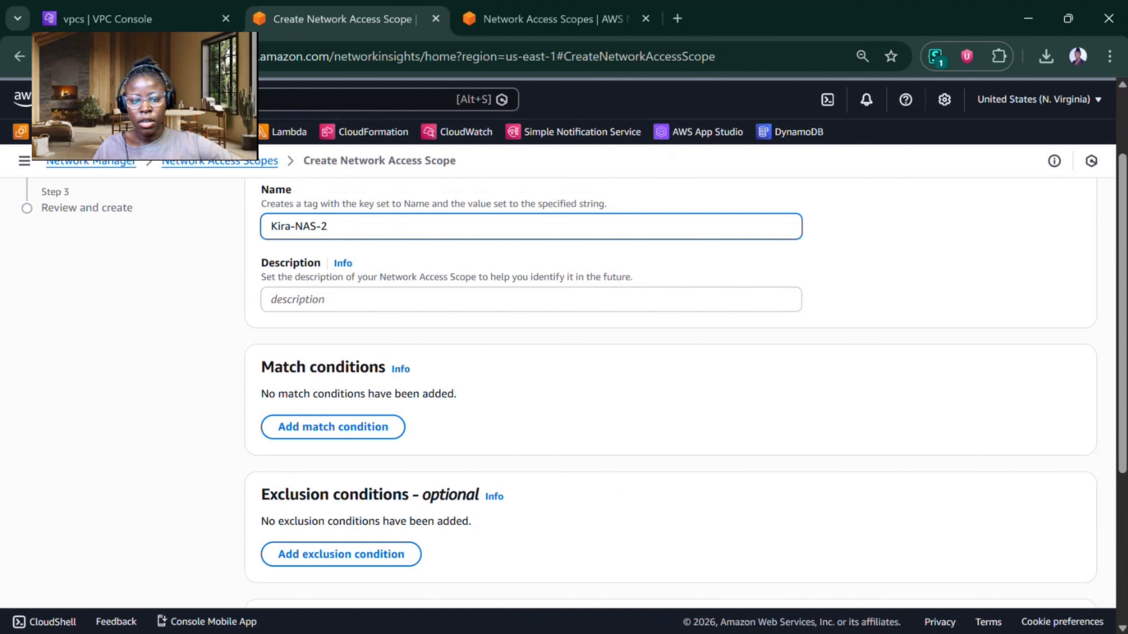
scroll(429, 502, "down", 3)
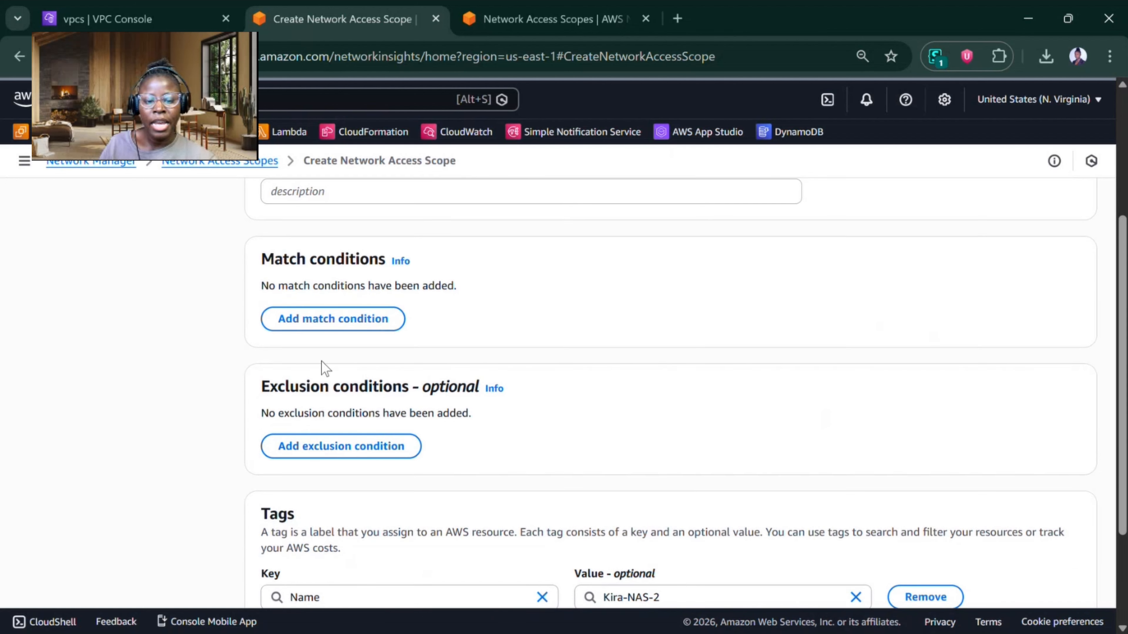
left_click(331, 329)
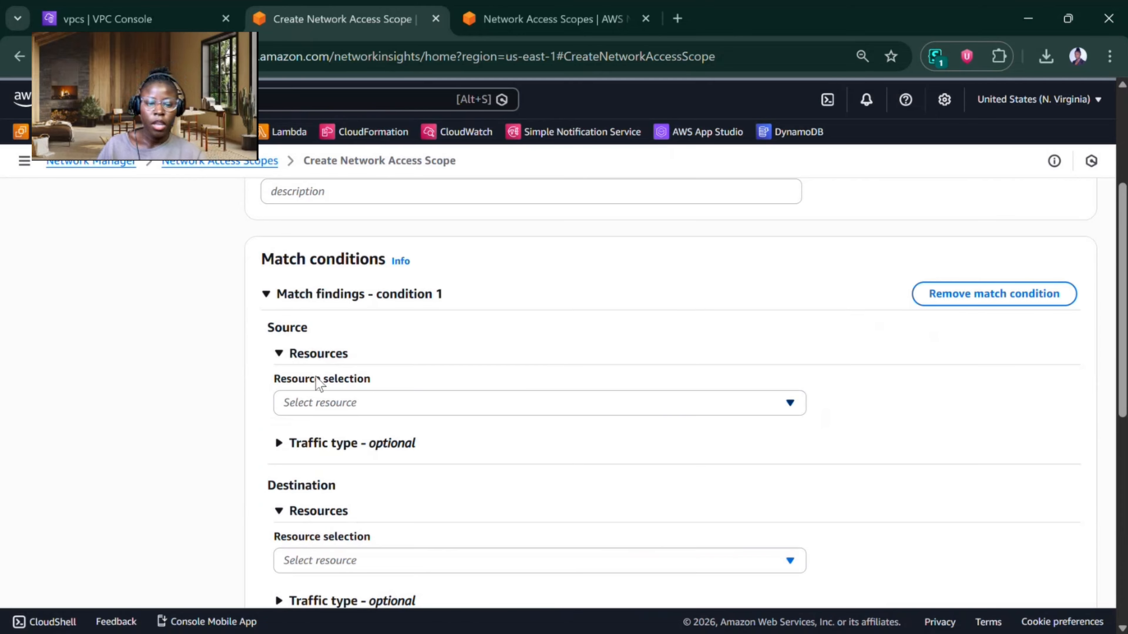
left_click(324, 400)
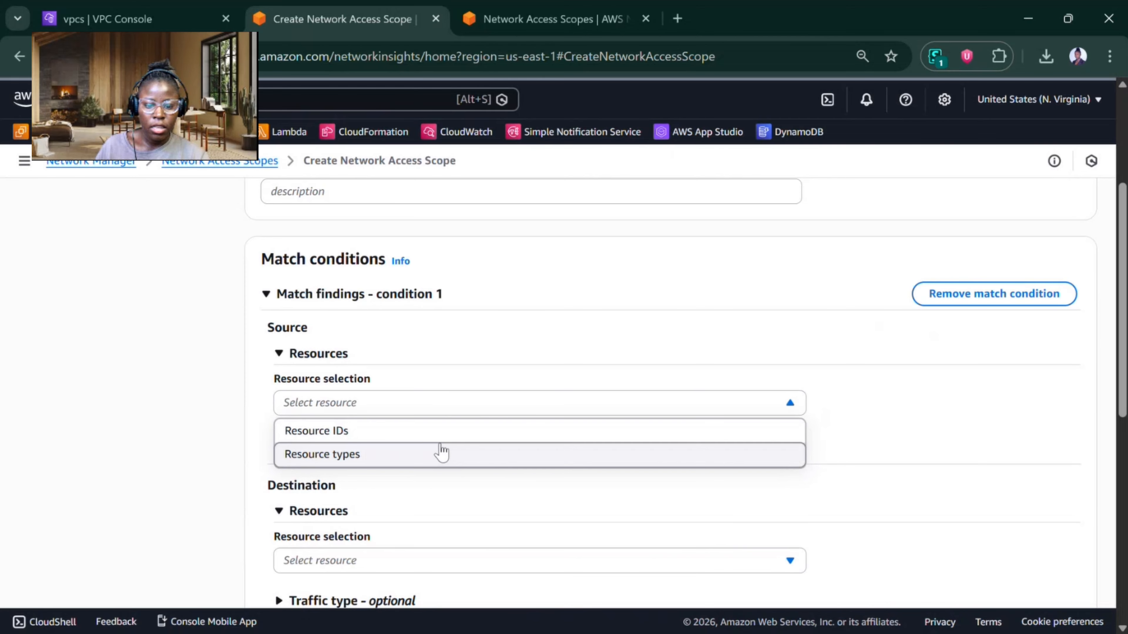
left_click(441, 453)
left_click(411, 470)
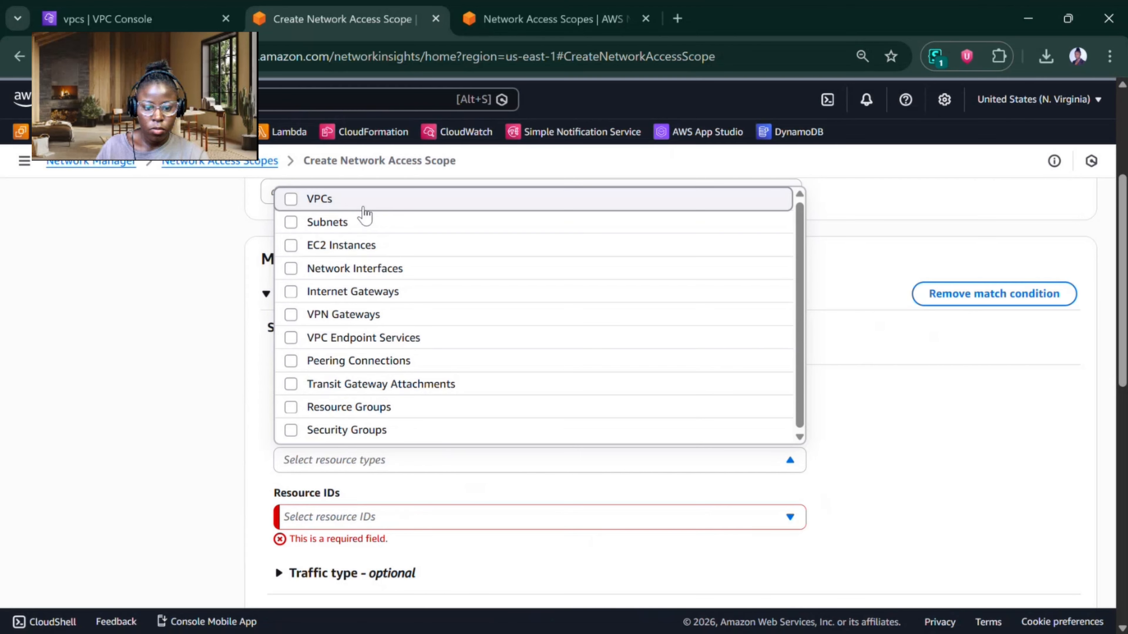
left_click(364, 205)
left_click(408, 516)
scroll(408, 517, "down", 5)
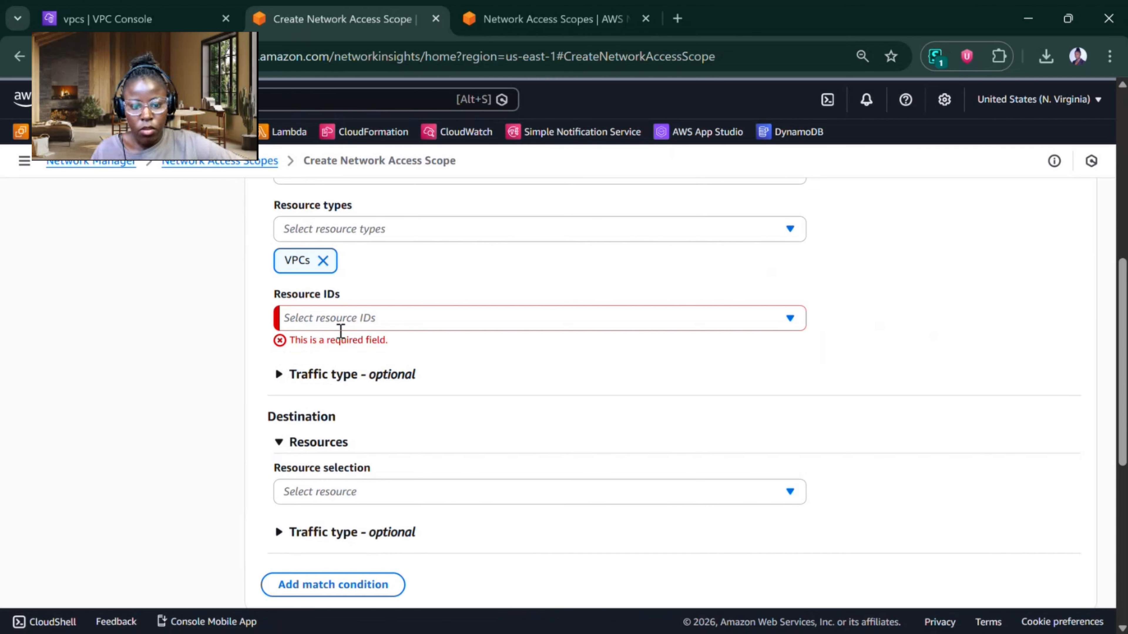
Step: Choose the Prod VPC and the Dev VPC as the source resources of match condition 1
left_click(335, 315)
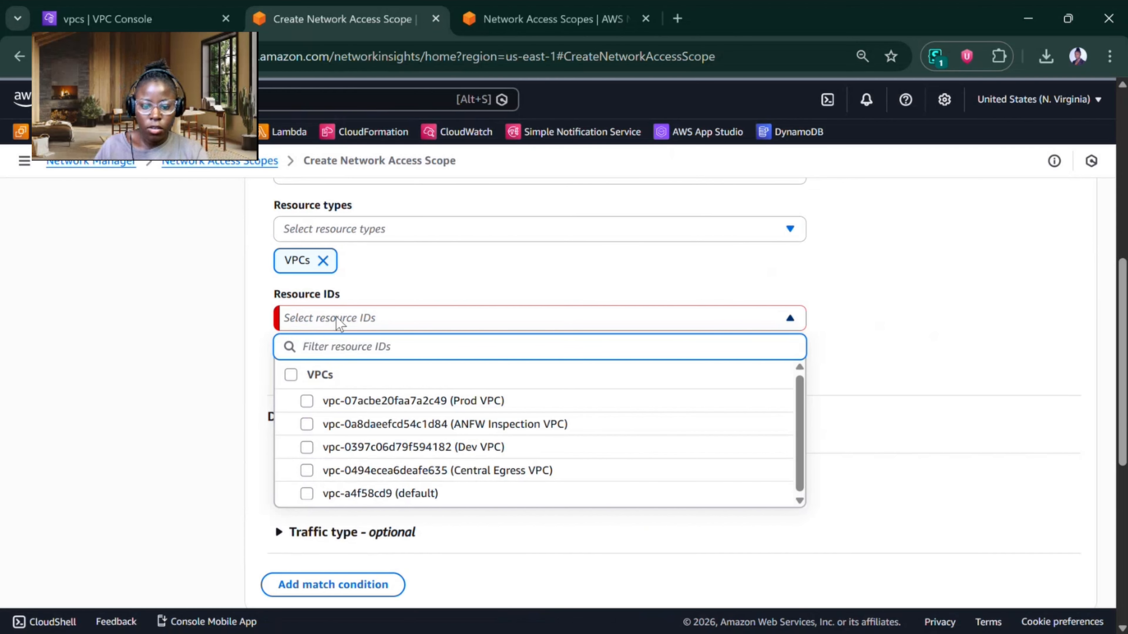
left_click(306, 401)
left_click(307, 447)
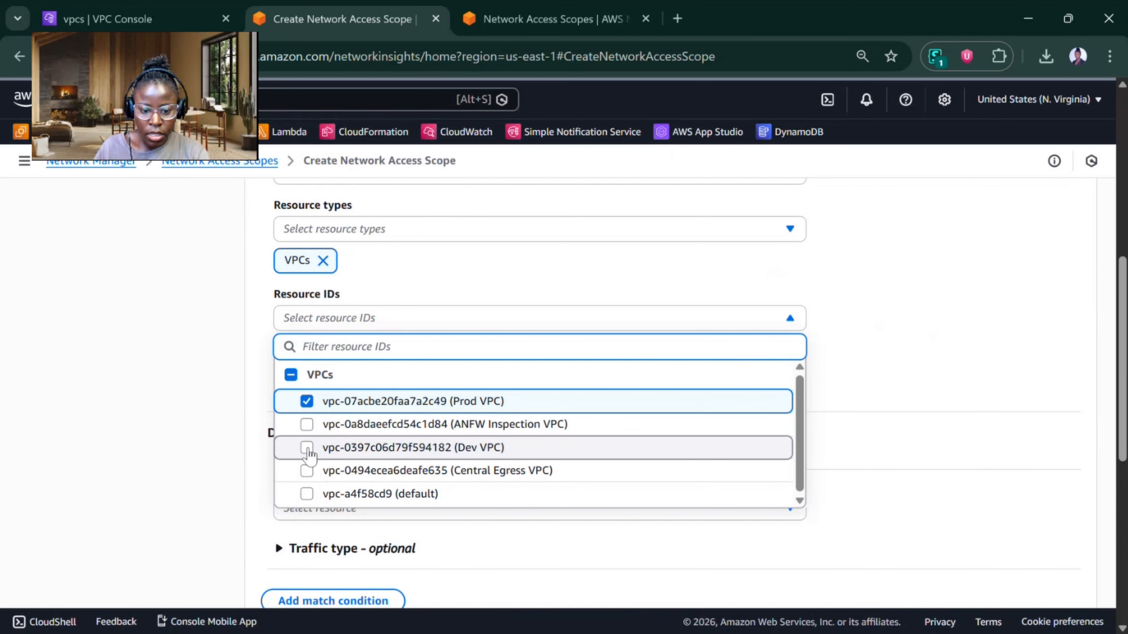
left_click(168, 399)
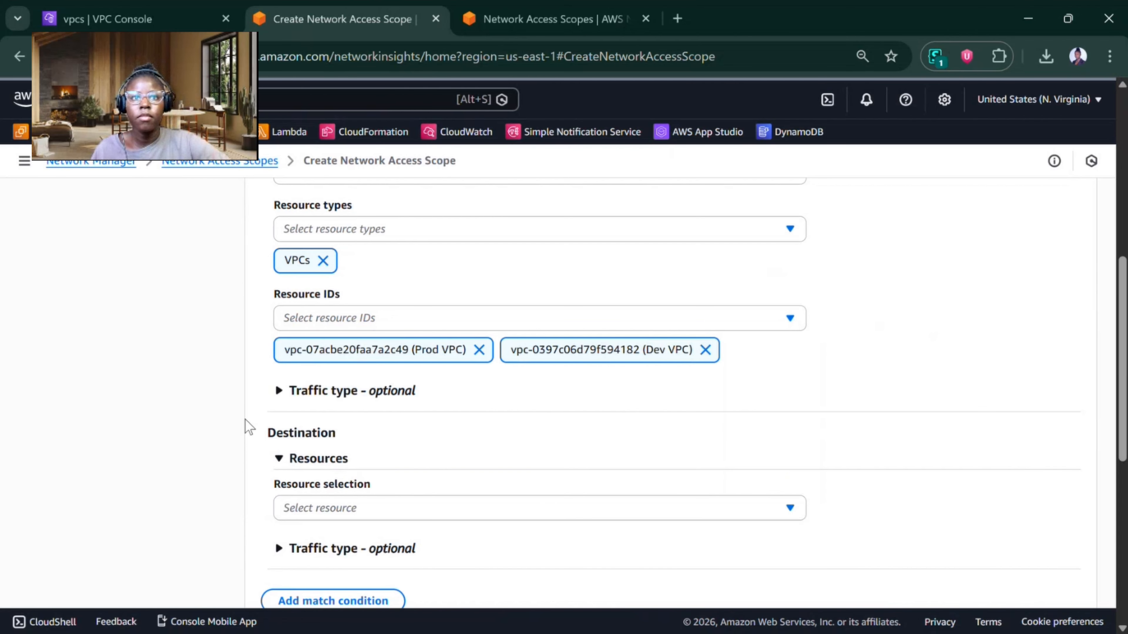
Step: Set the match condition's destination by resource types to Internet Gateways
scroll(245, 420, "down", 5)
scroll(254, 444, "down", 1)
scroll(259, 460, "up", 3)
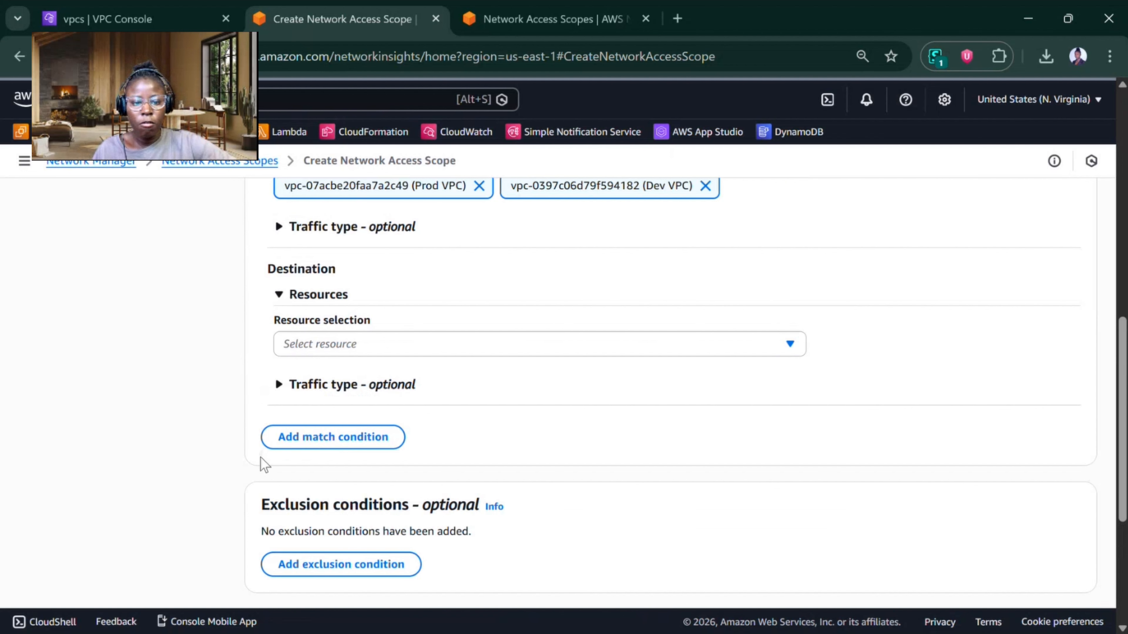
scroll(251, 452, "down", 1)
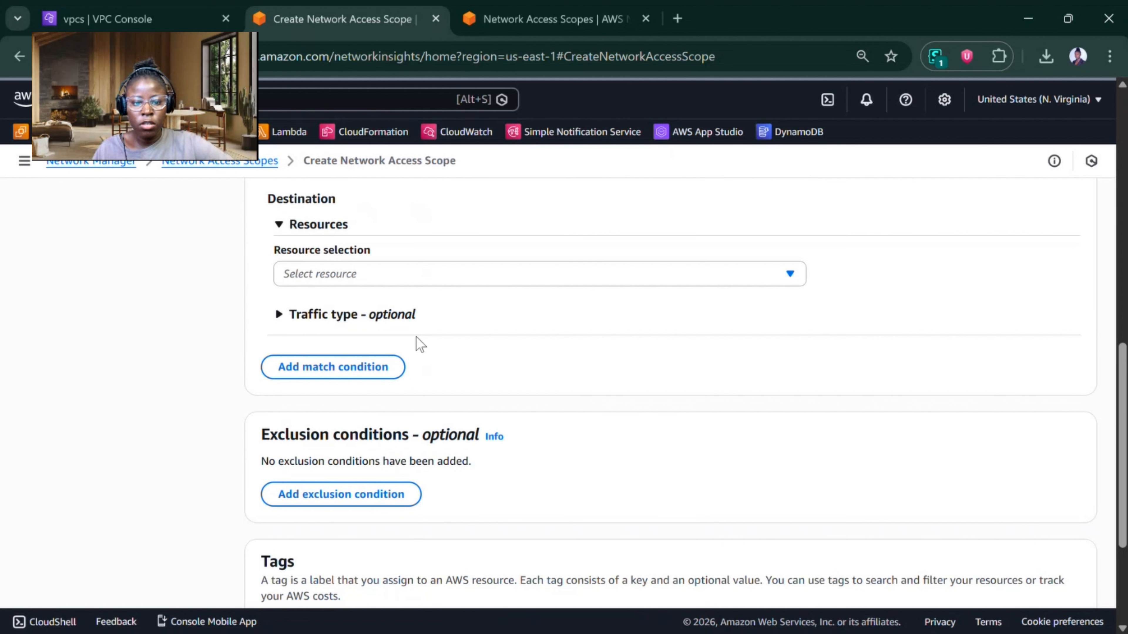
left_click(406, 280)
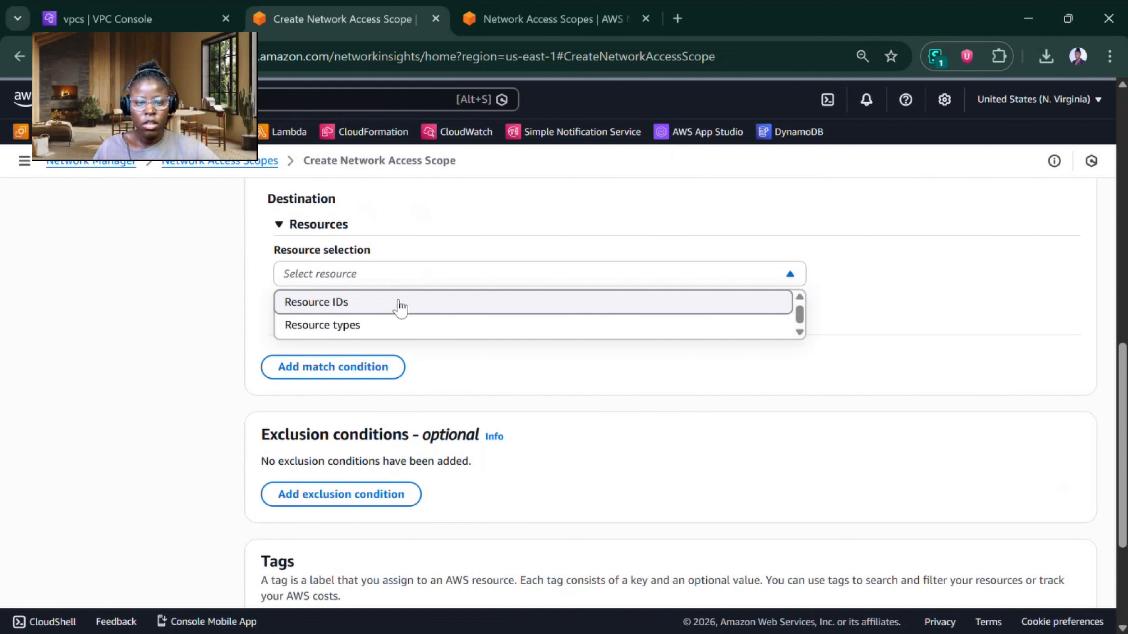
left_click(395, 331)
left_click(379, 340)
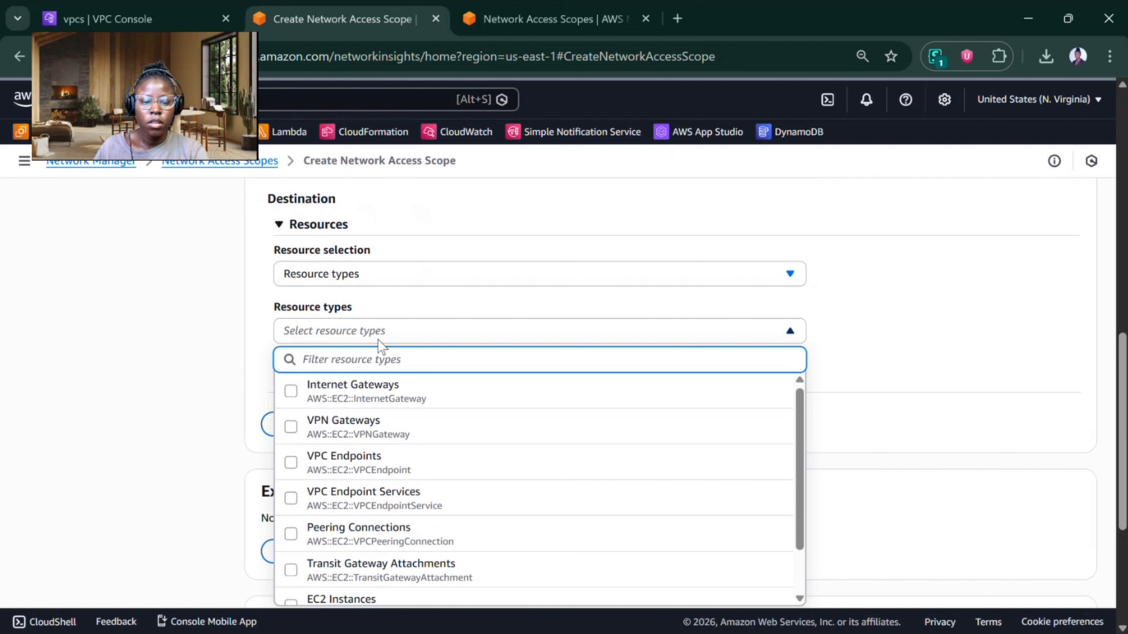
left_click(385, 397)
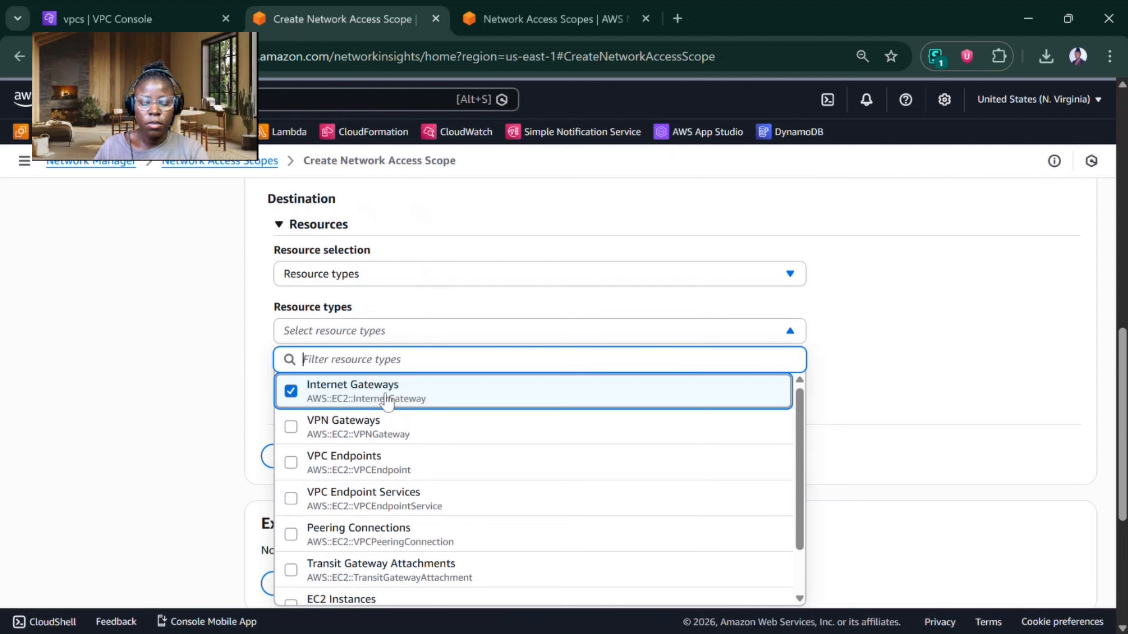
left_click(822, 369)
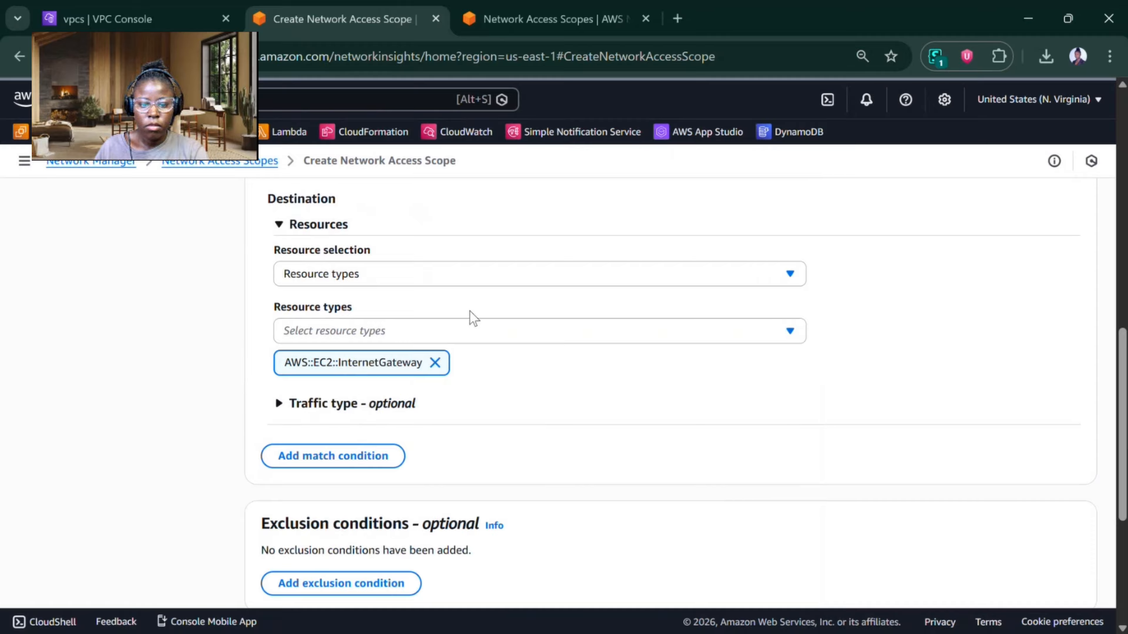
scroll(470, 318, "down", 3)
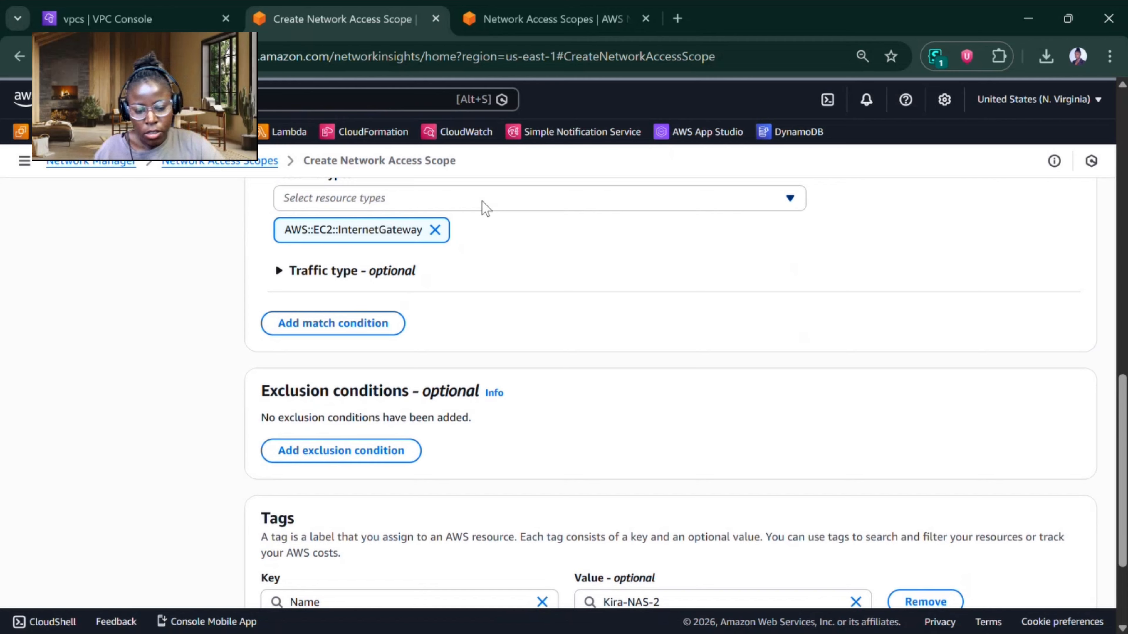
Step: Define the destination by resource IDs instead, with type Internet Gateways and the Central Egress VPC IGW as the resource
scroll(489, 217, "up", 3)
left_click(366, 288)
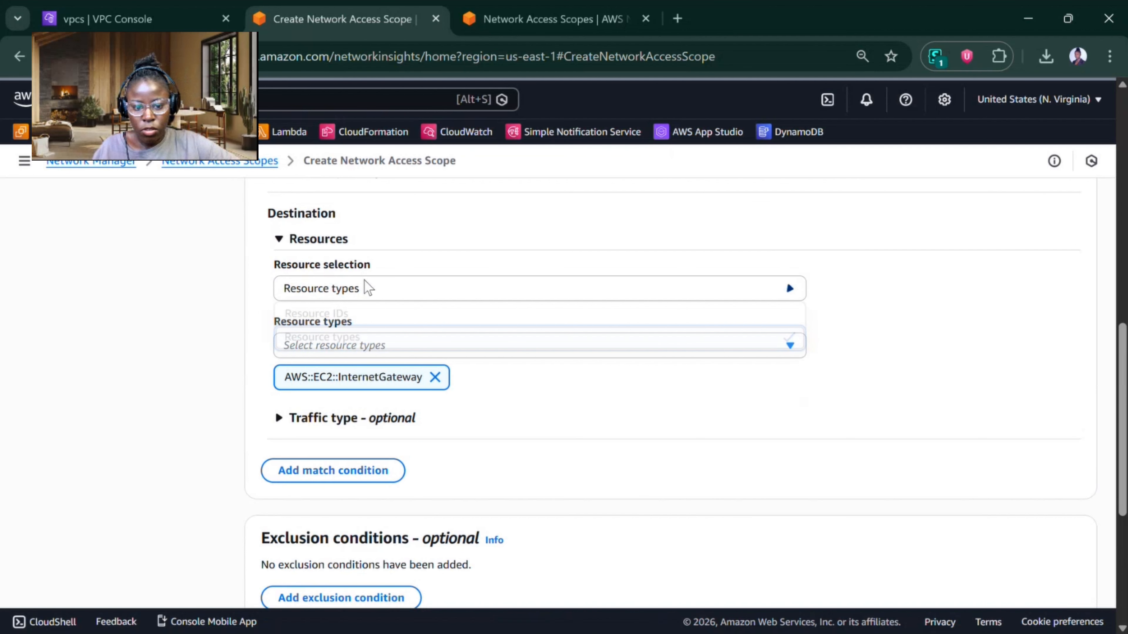
left_click(360, 314)
left_click(360, 347)
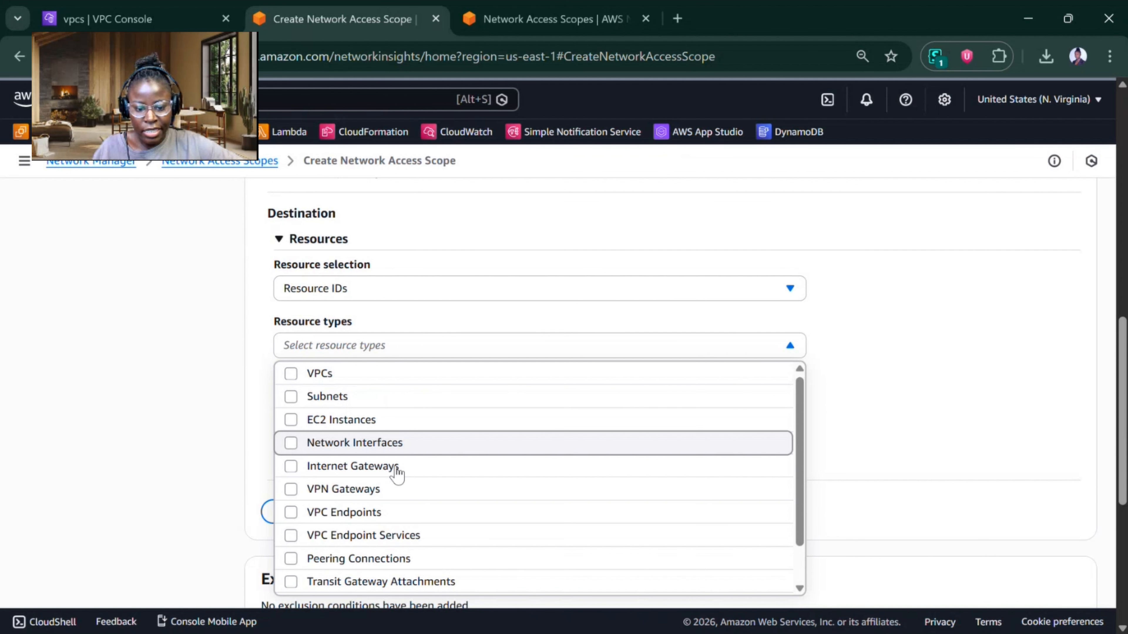
left_click(397, 469)
left_click(199, 345)
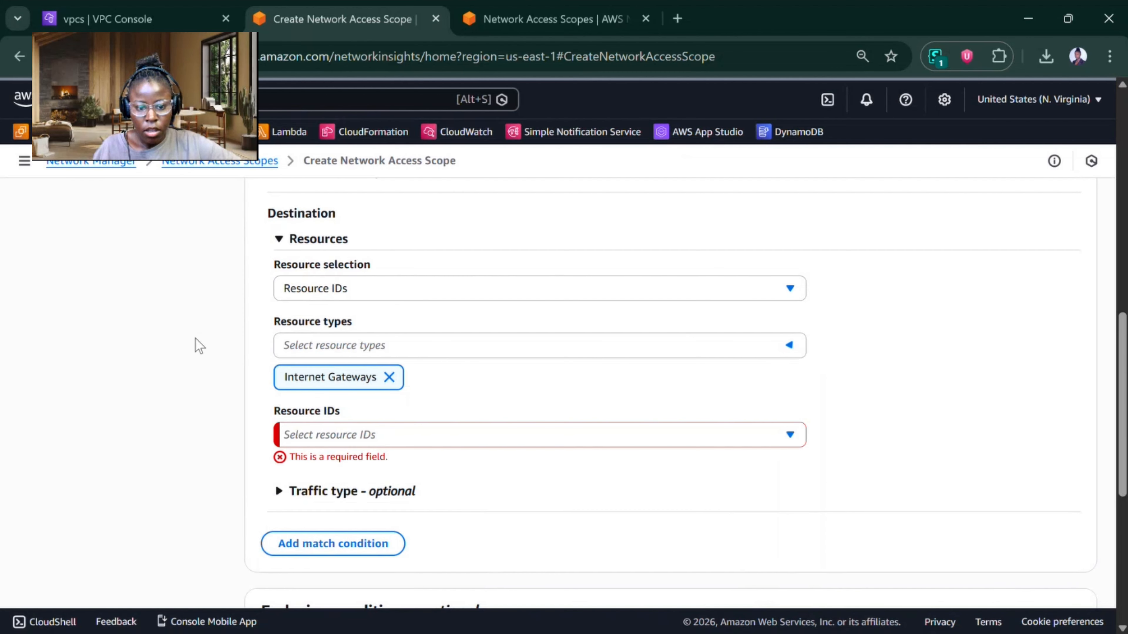
left_click(360, 434)
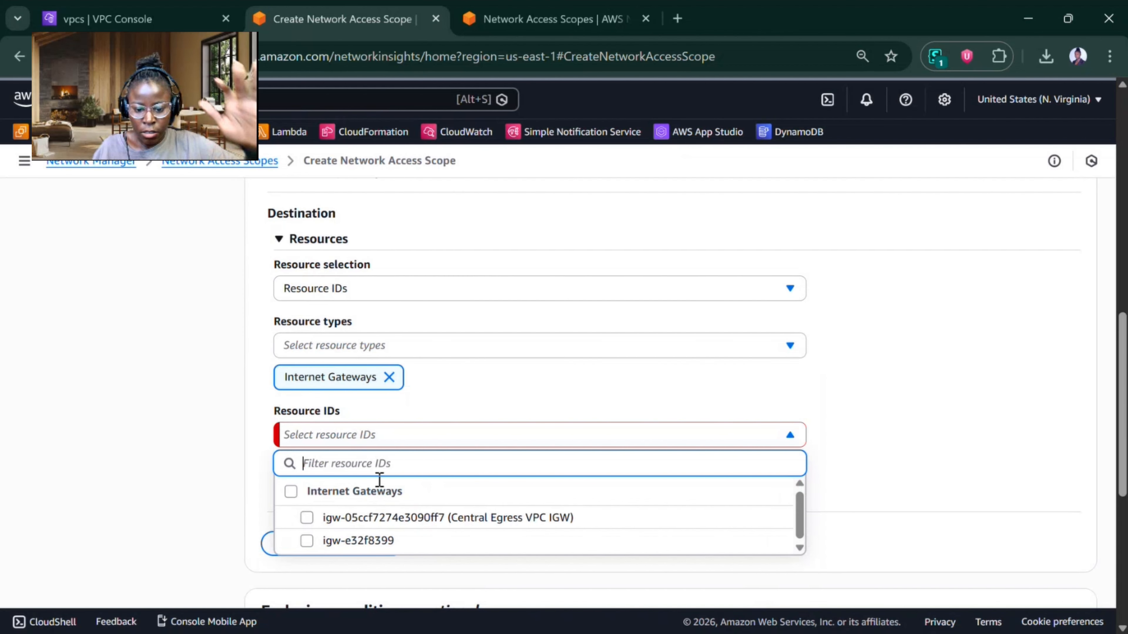
left_click(403, 519)
left_click(251, 480)
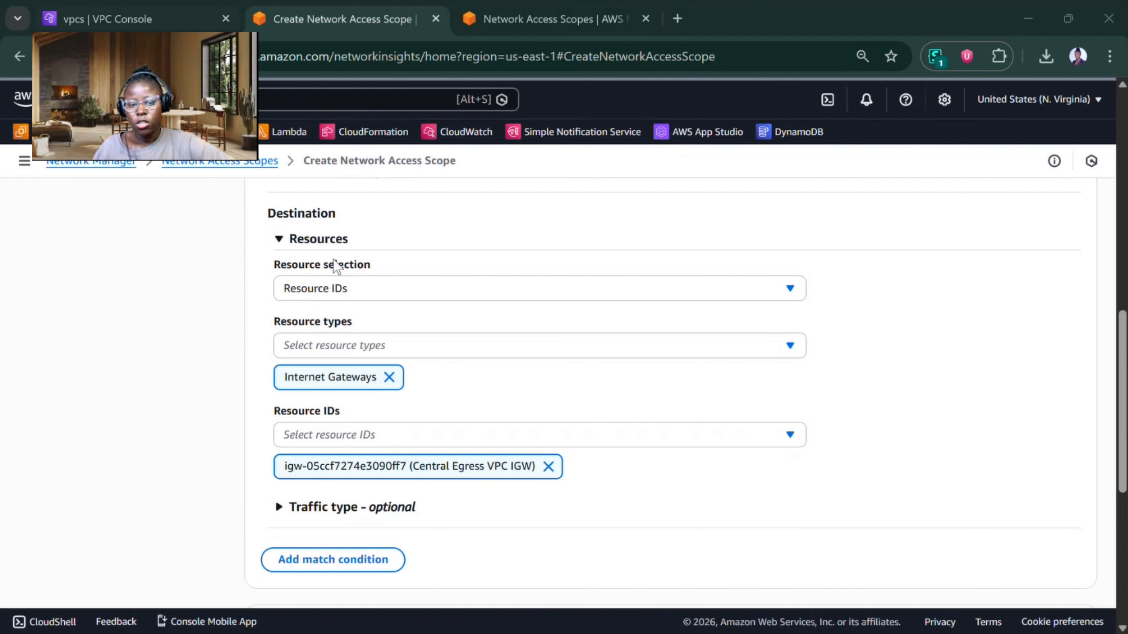
Step: Create the Kira-NAS-2 scope from the defined conditions and run its analysis
left_click(491, 392)
scroll(491, 393, "up", 3)
scroll(491, 393, "down", 2)
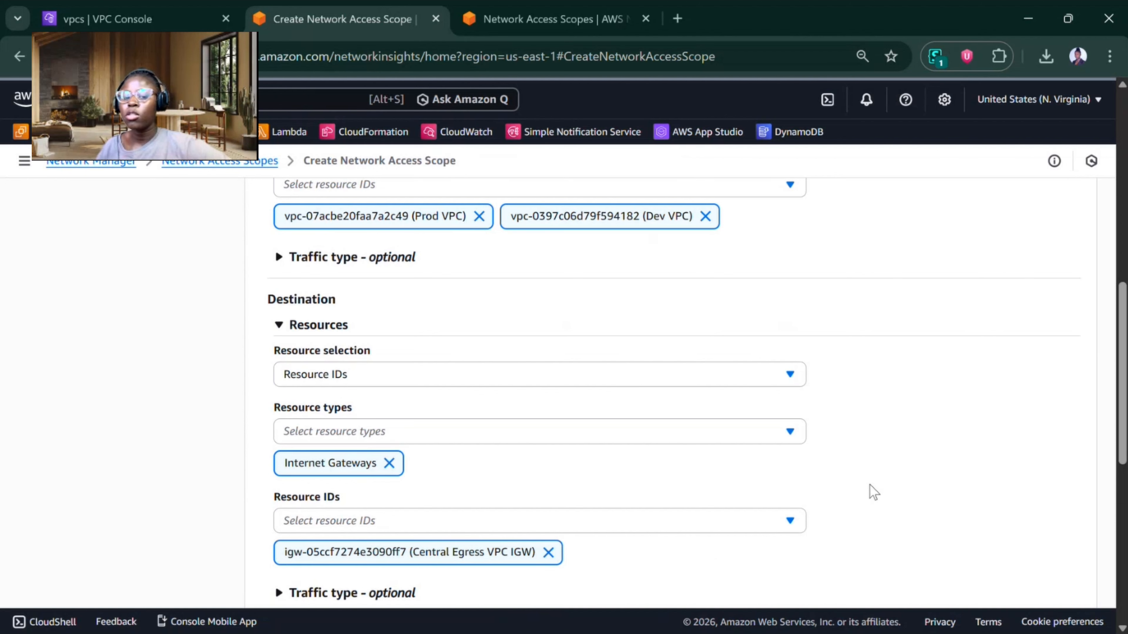
scroll(870, 484, "down", 10)
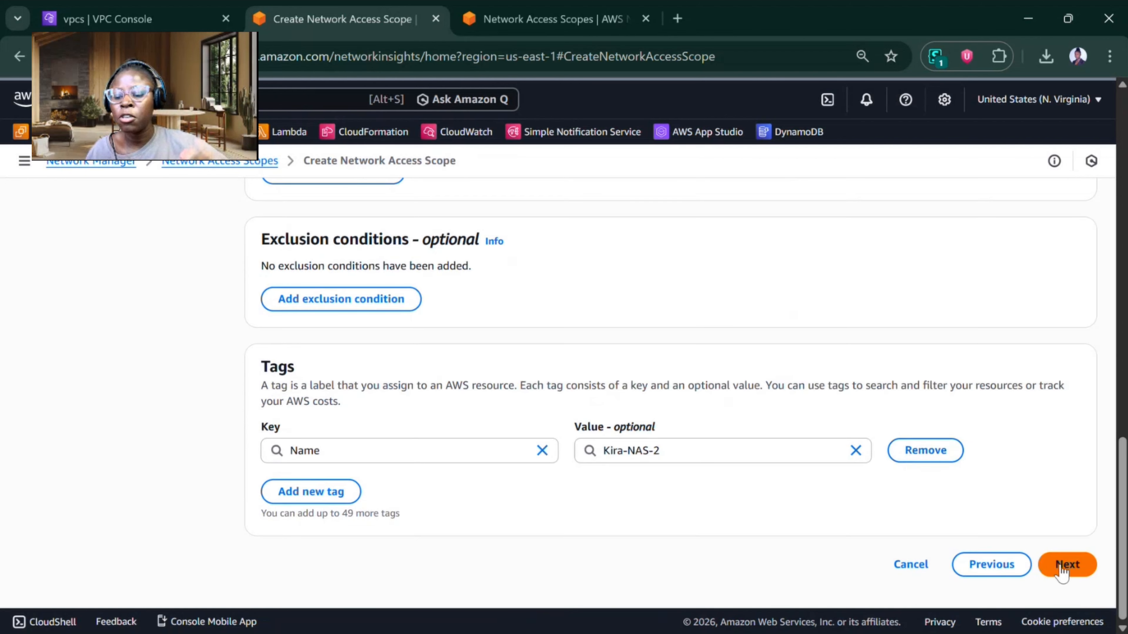
left_click(1067, 565)
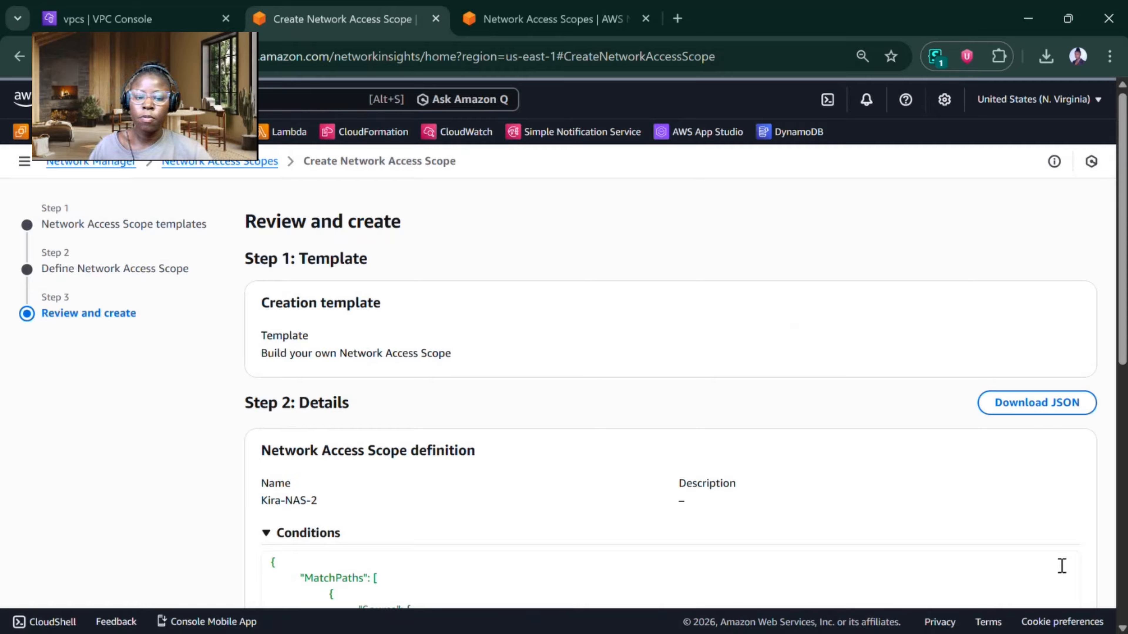
scroll(943, 227, "down", 15)
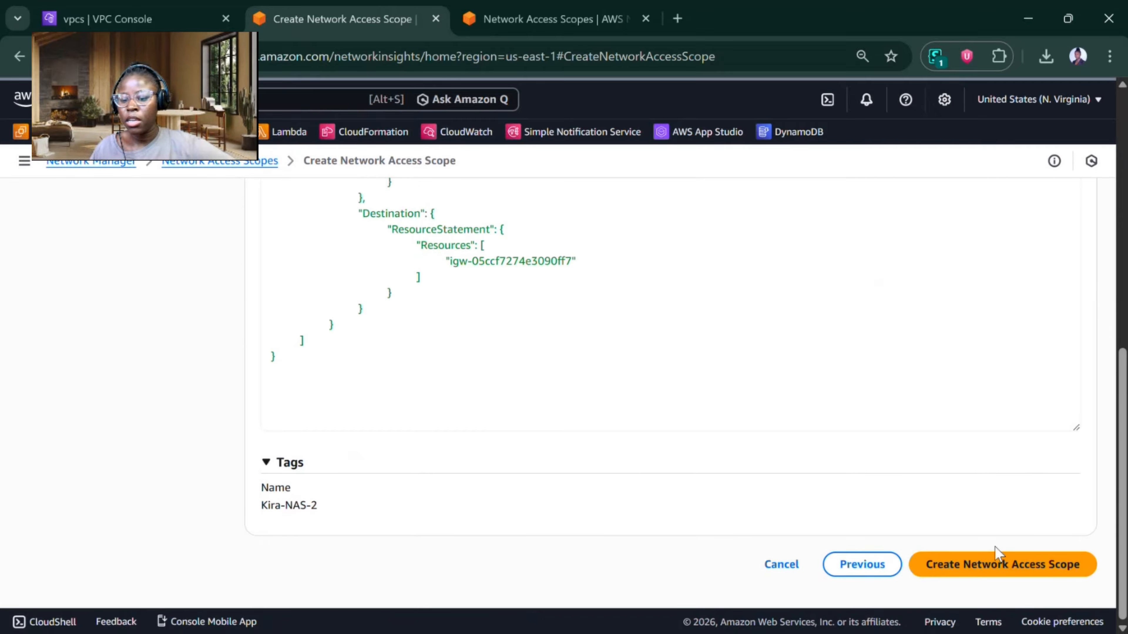
left_click(995, 568)
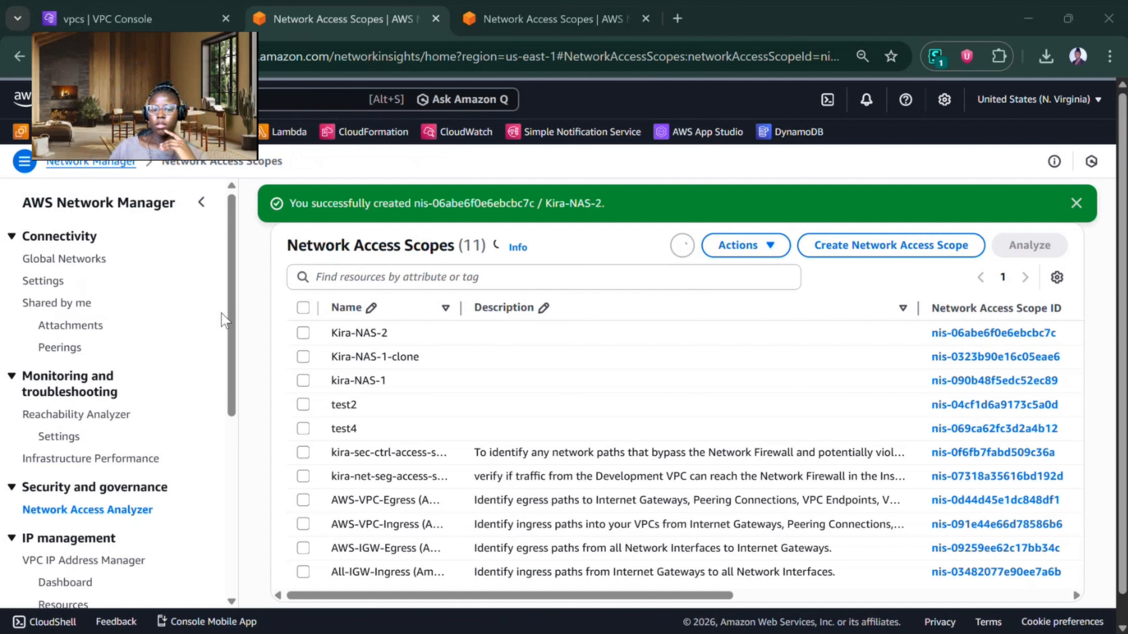
left_click(303, 333)
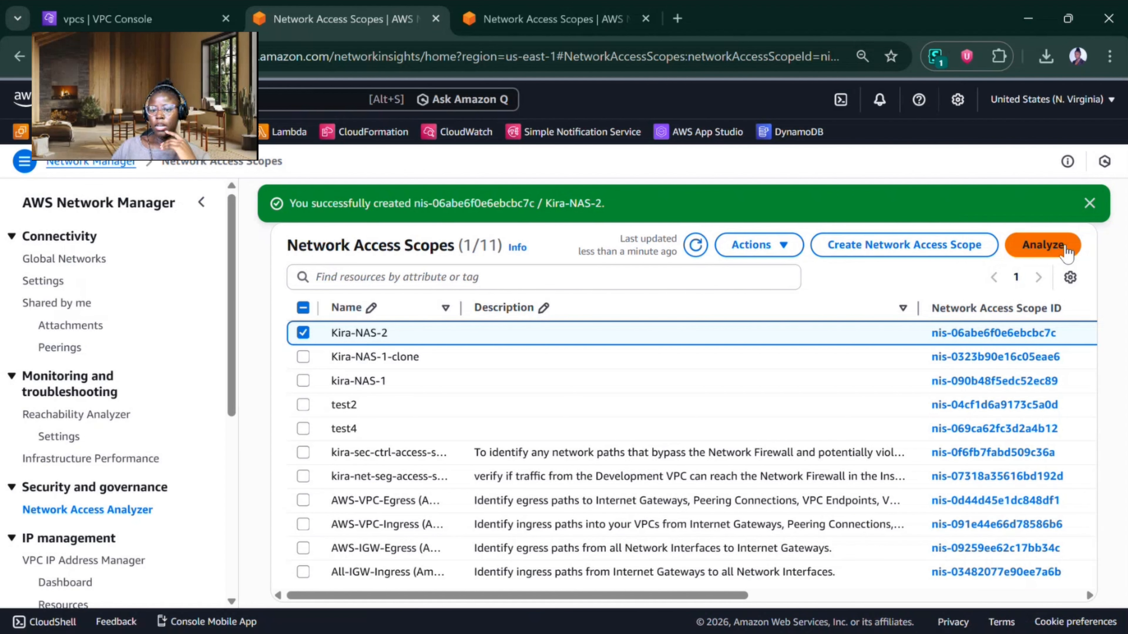
left_click(1041, 246)
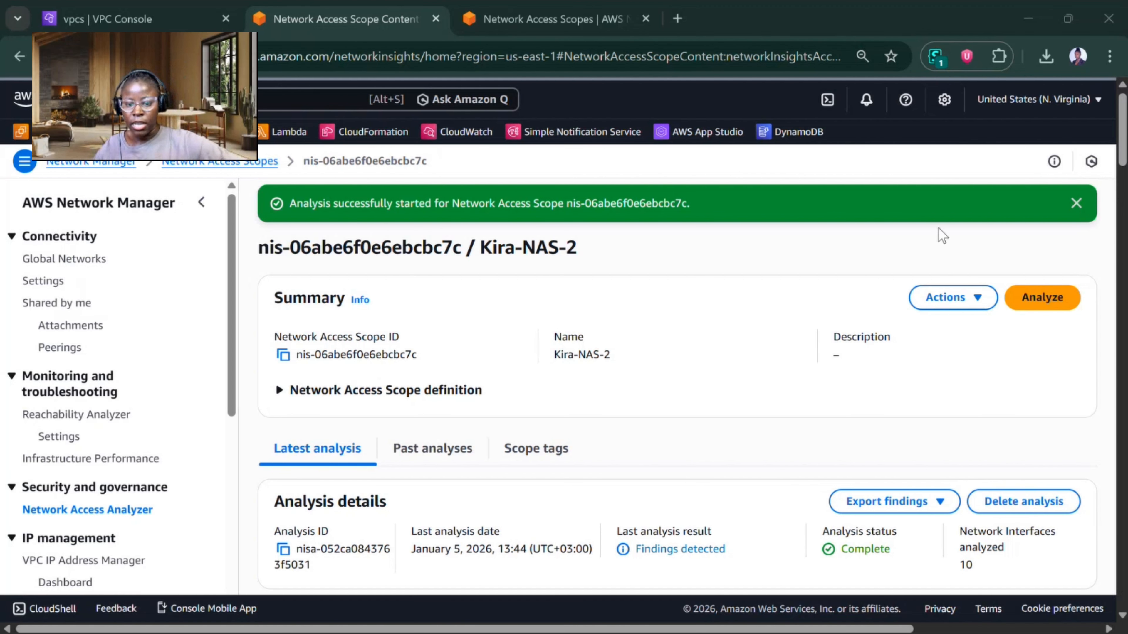
Step: Review the Kira-NAS-2 findings and highlight the ANFW-Lab-Firewall hops in the path from the Prod Instance to the Central Egress VPC IGW
scroll(666, 356, "down", 6)
scroll(378, 466, "down", 2)
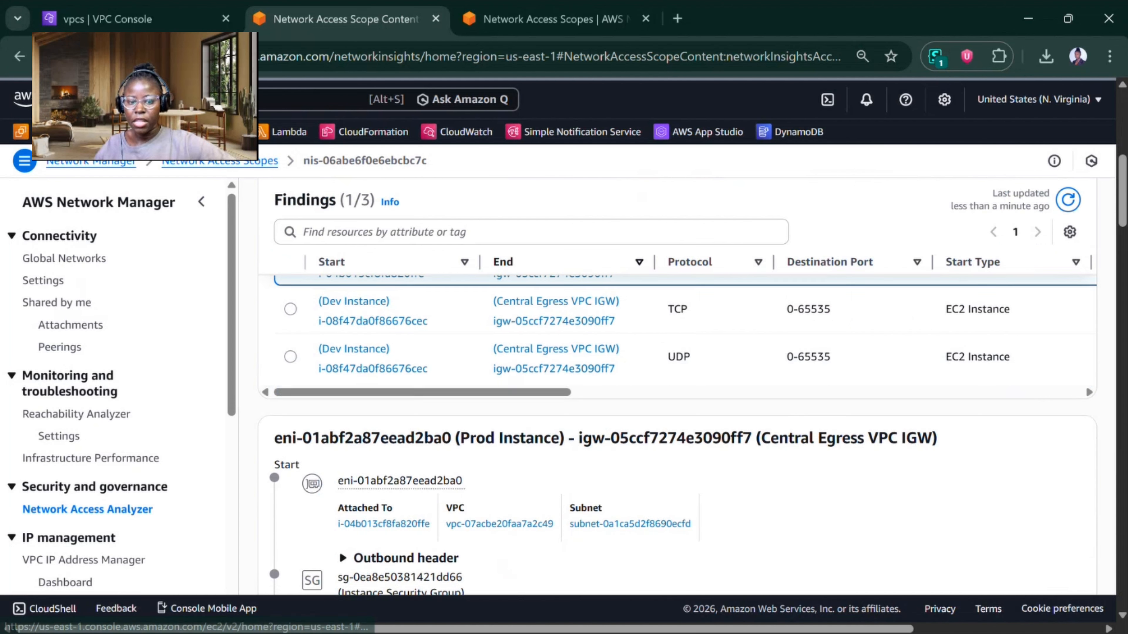
scroll(439, 384, "up", 1)
scroll(667, 377, "down", 4)
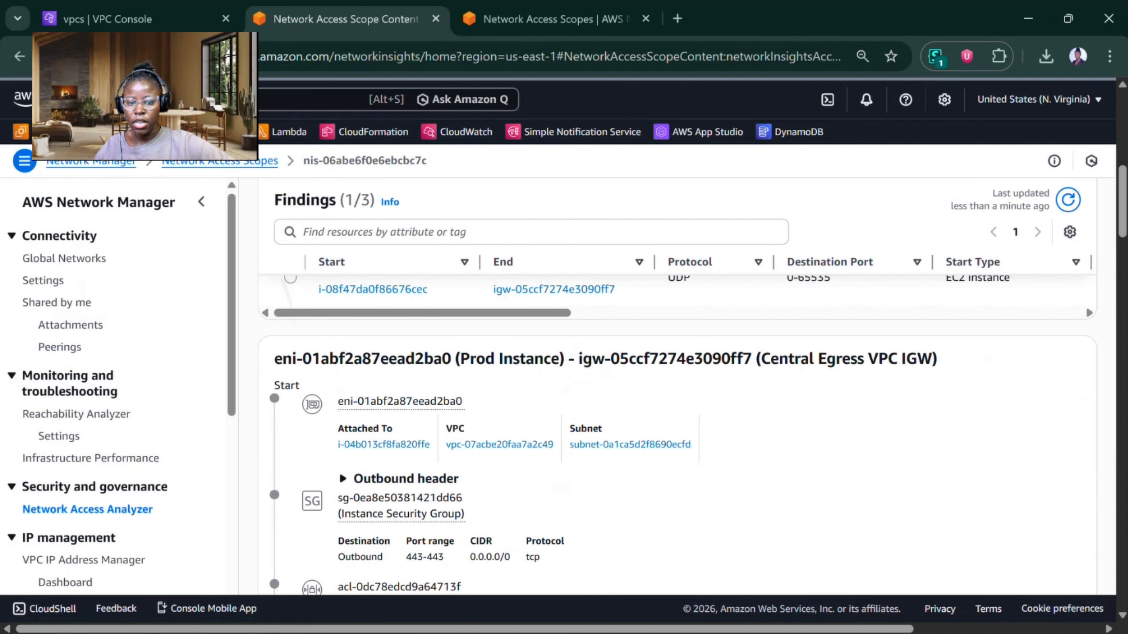
scroll(666, 378, "down", 1)
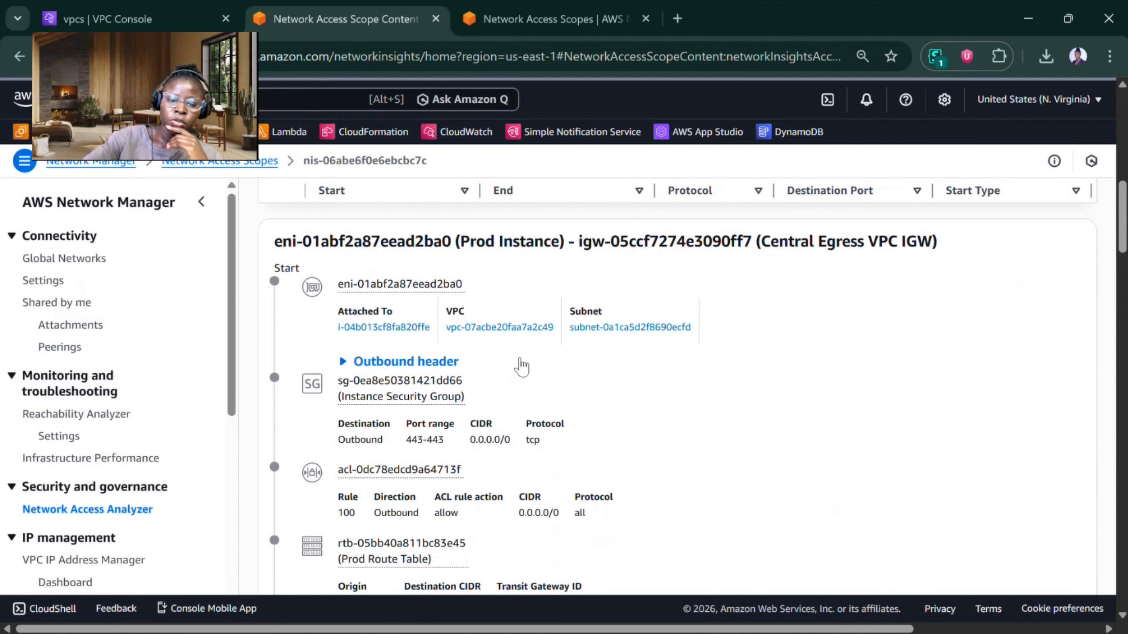
scroll(522, 367, "down", 8)
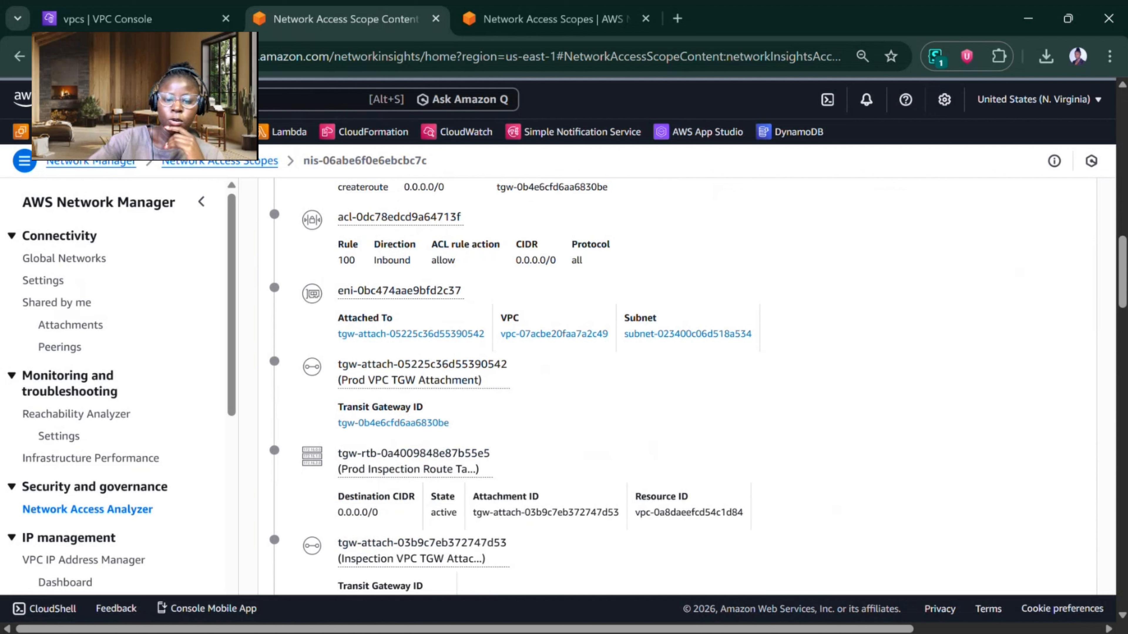
scroll(512, 352, "down", 3)
scroll(512, 352, "down", 4)
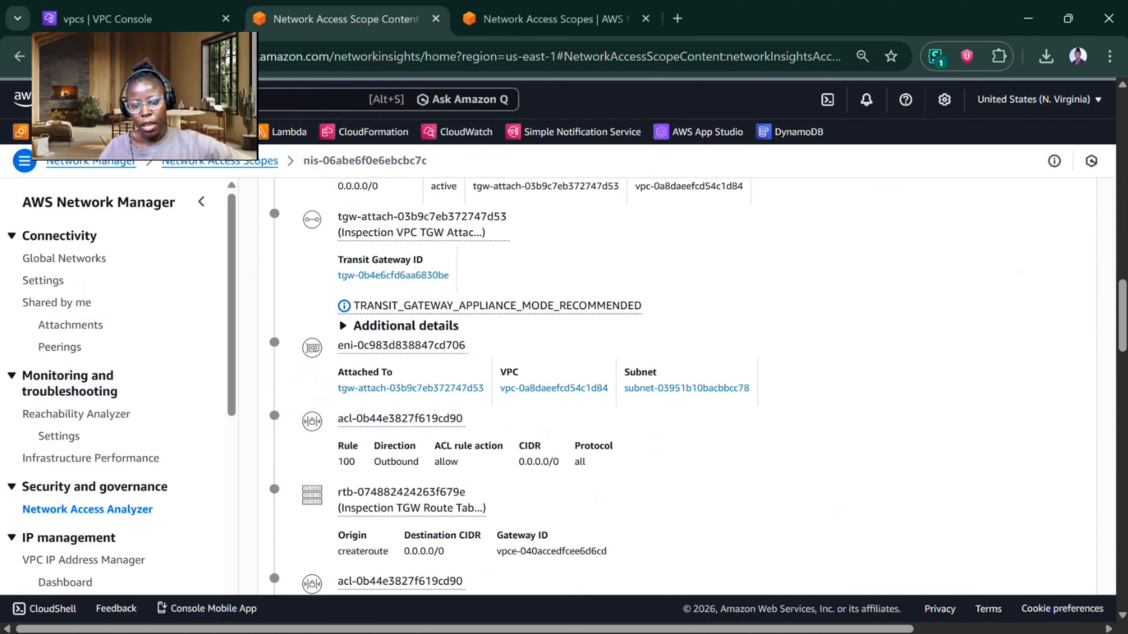
scroll(510, 387, "down", 9)
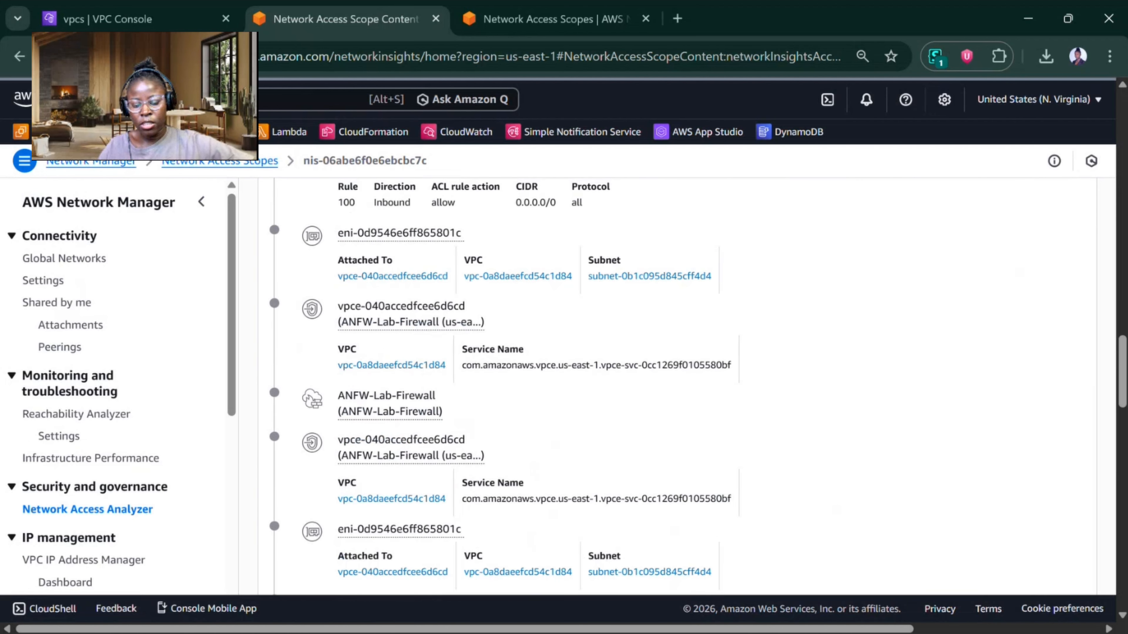
left_click_drag(506, 464, 339, 394)
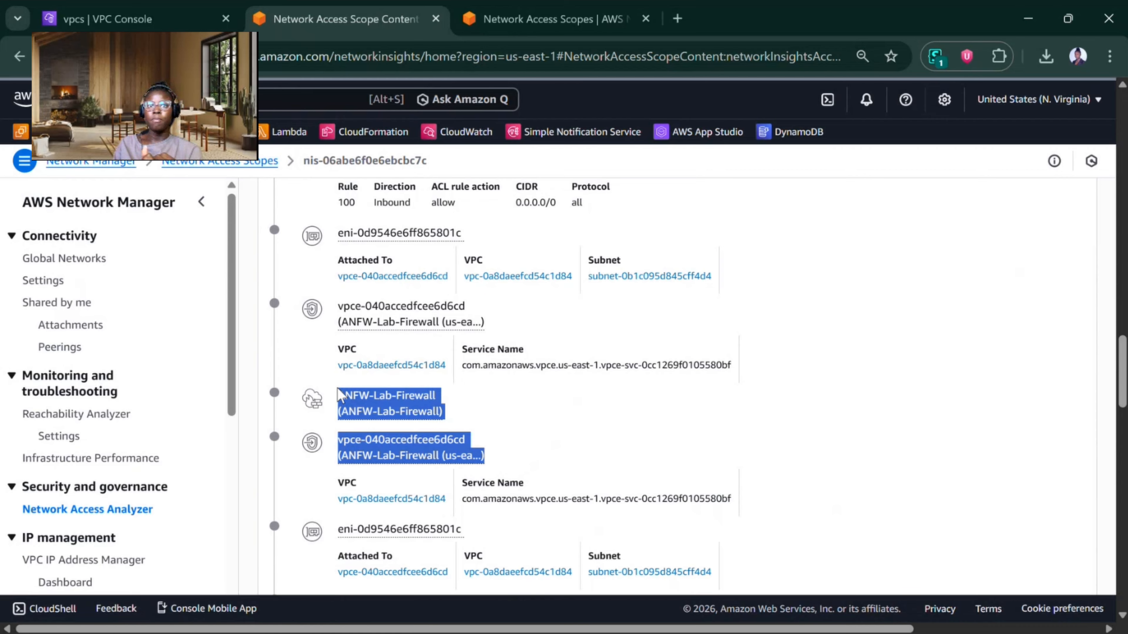
Step: Trace the Prod Instance's path from its network interface through the Prod VPC and transit gateway route tables to the inspection firewall endpoint
scroll(339, 394, "up", 8)
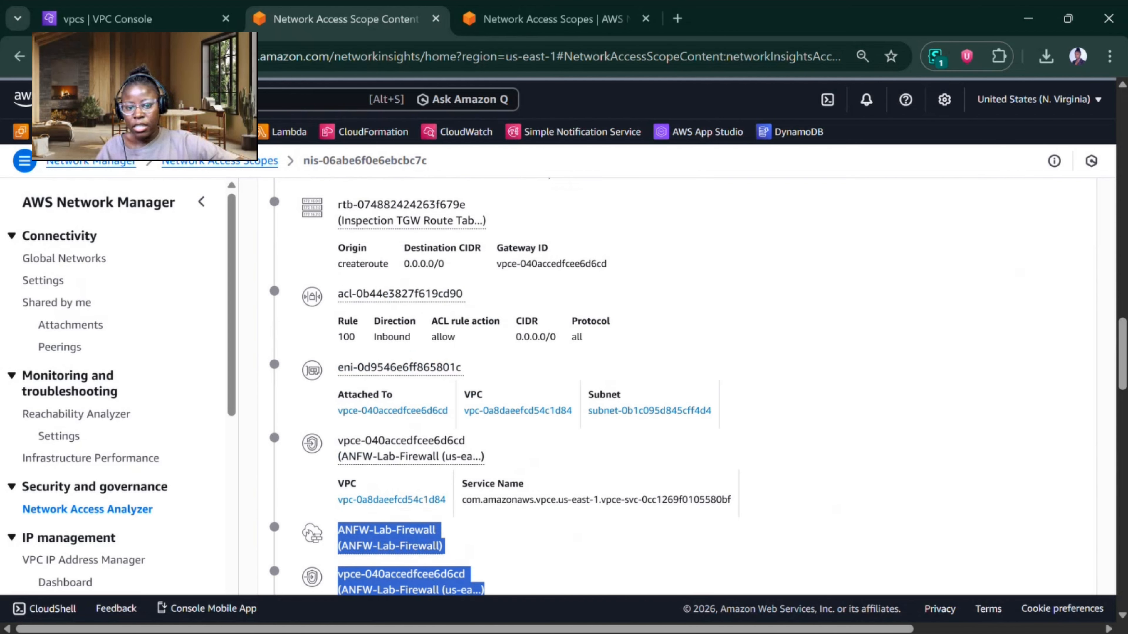
scroll(666, 384, "up", 10)
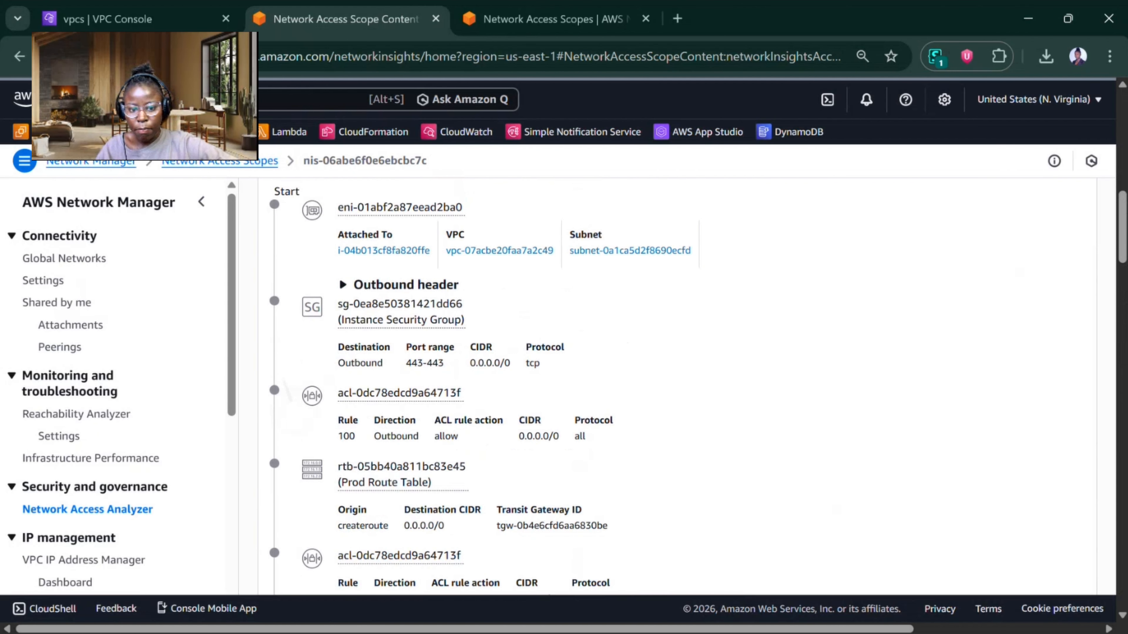
scroll(288, 392, "up", 3)
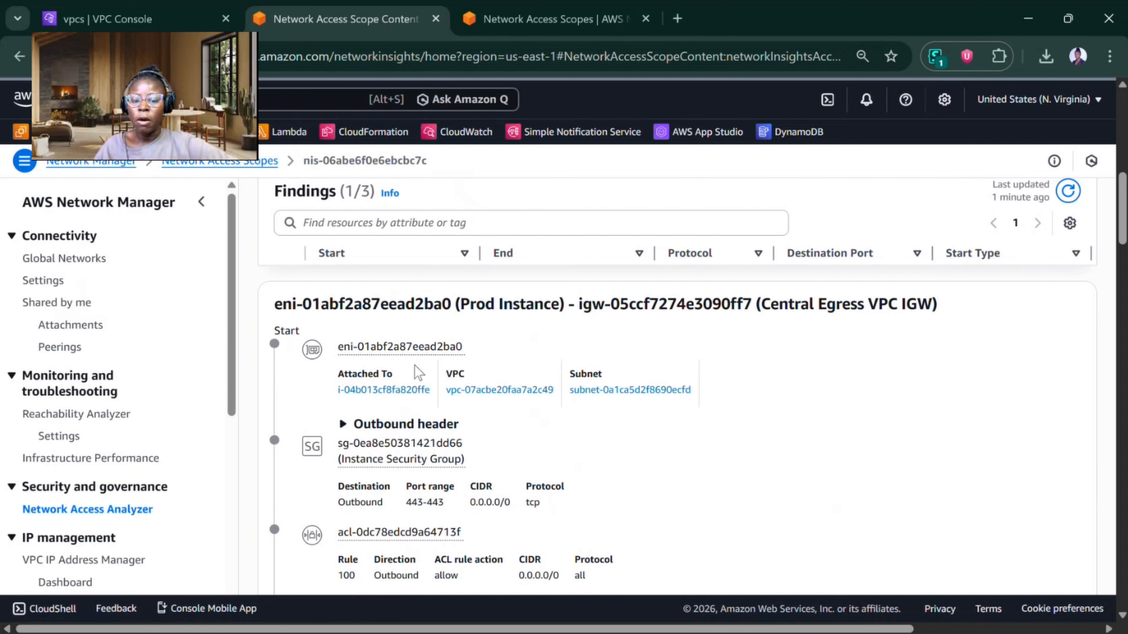
scroll(420, 374, "down", 3)
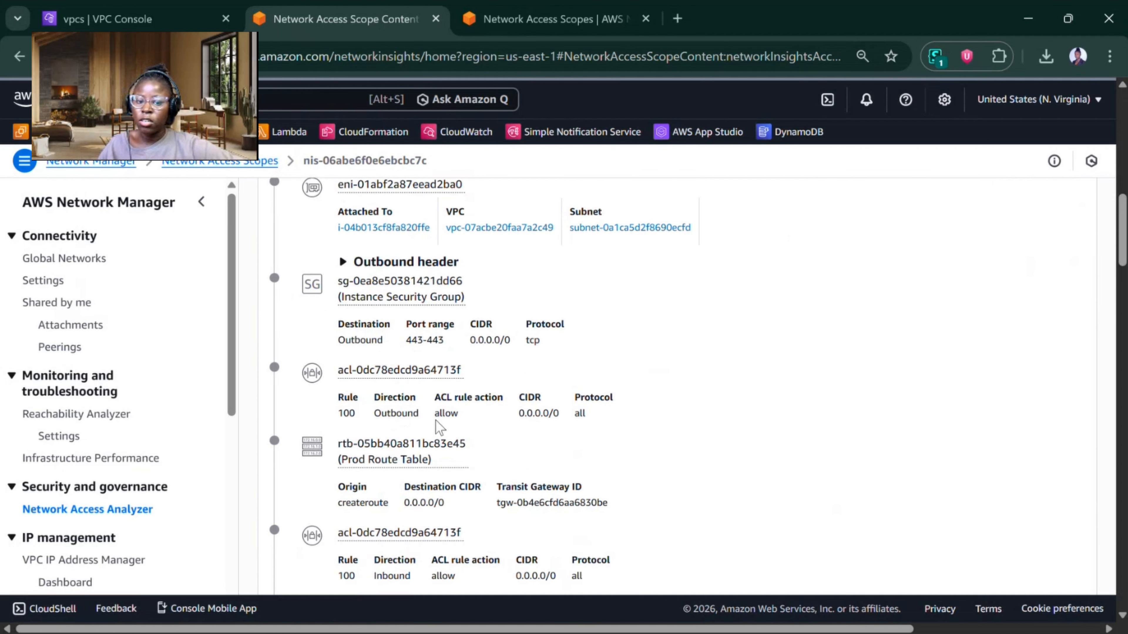
scroll(452, 426, "down", 4)
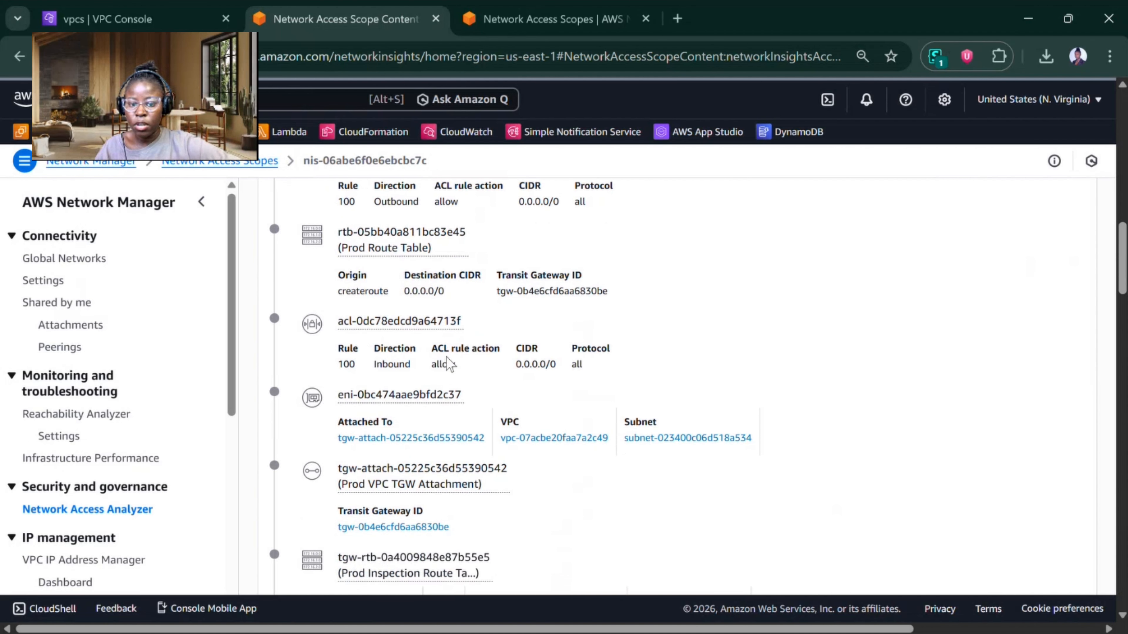
scroll(448, 364, "down", 3)
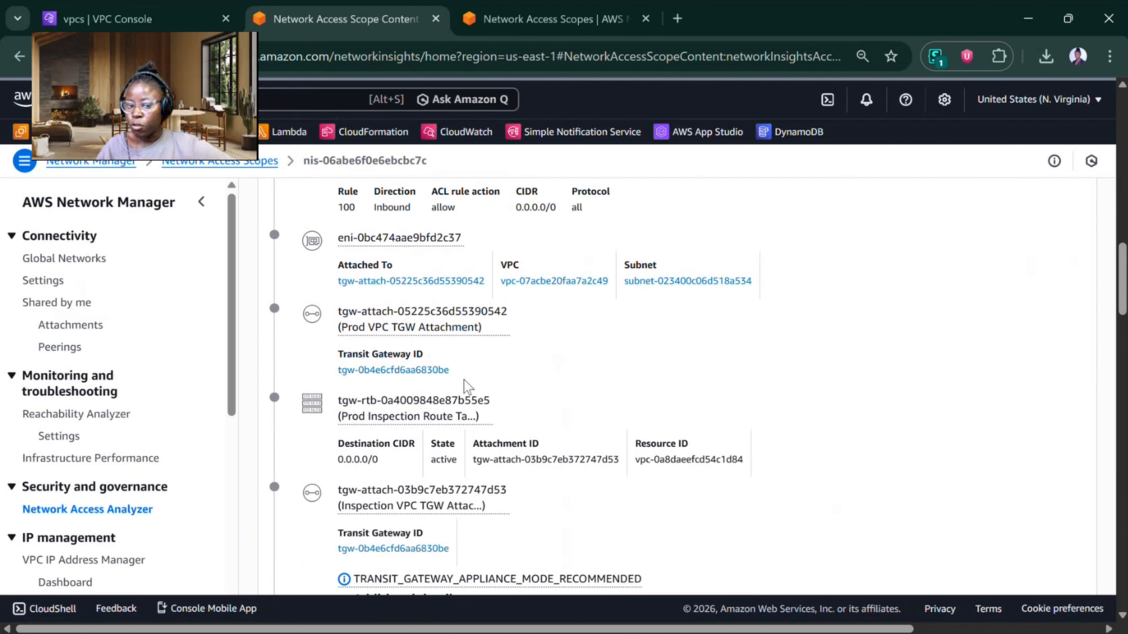
scroll(438, 400, "down", 1)
scroll(452, 391, "down", 2)
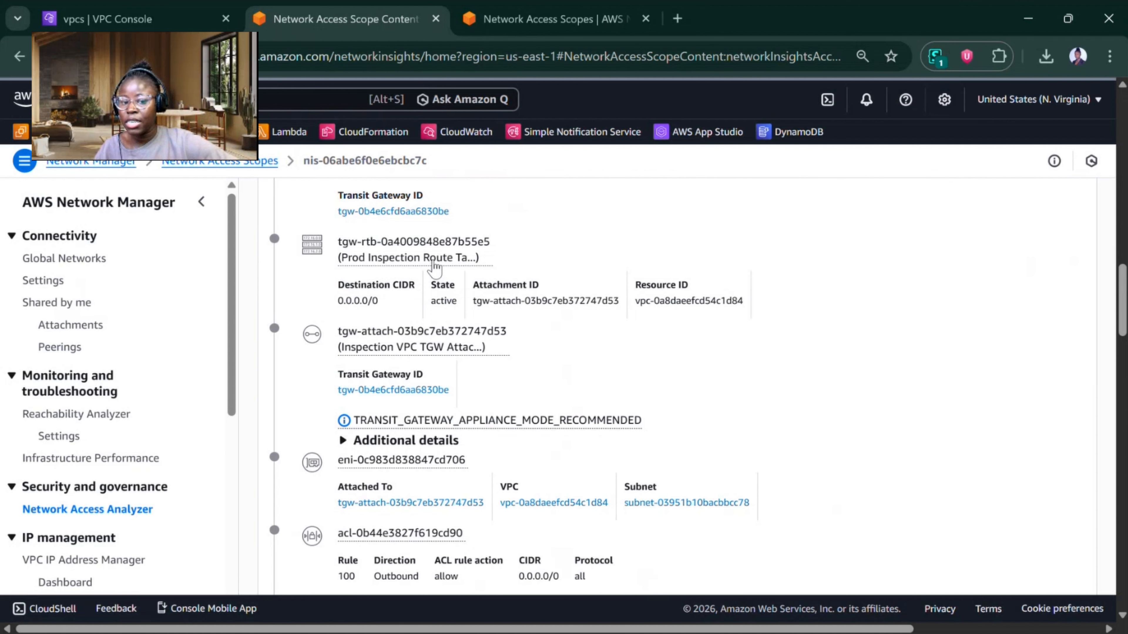
scroll(436, 271, "down", 5)
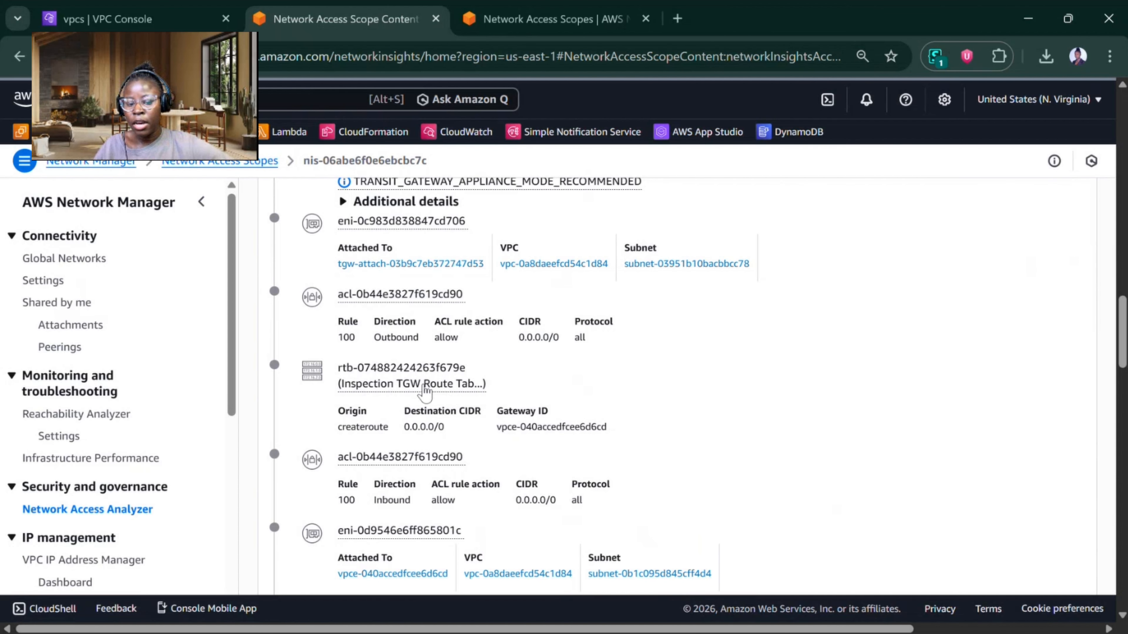
scroll(424, 395, "down", 2)
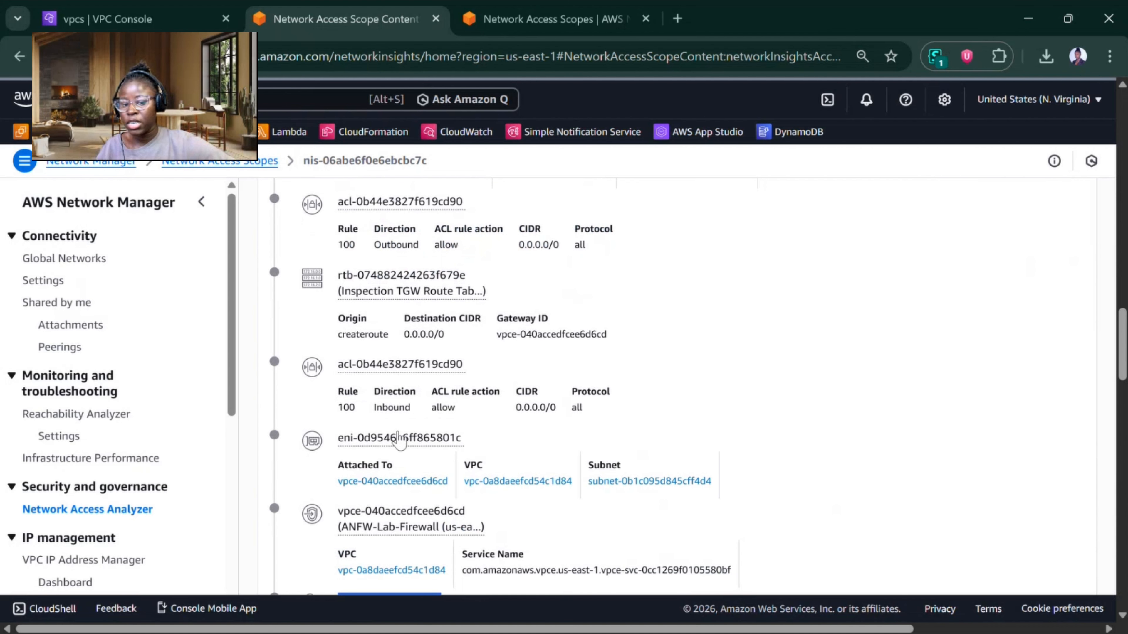
scroll(398, 441, "down", 3)
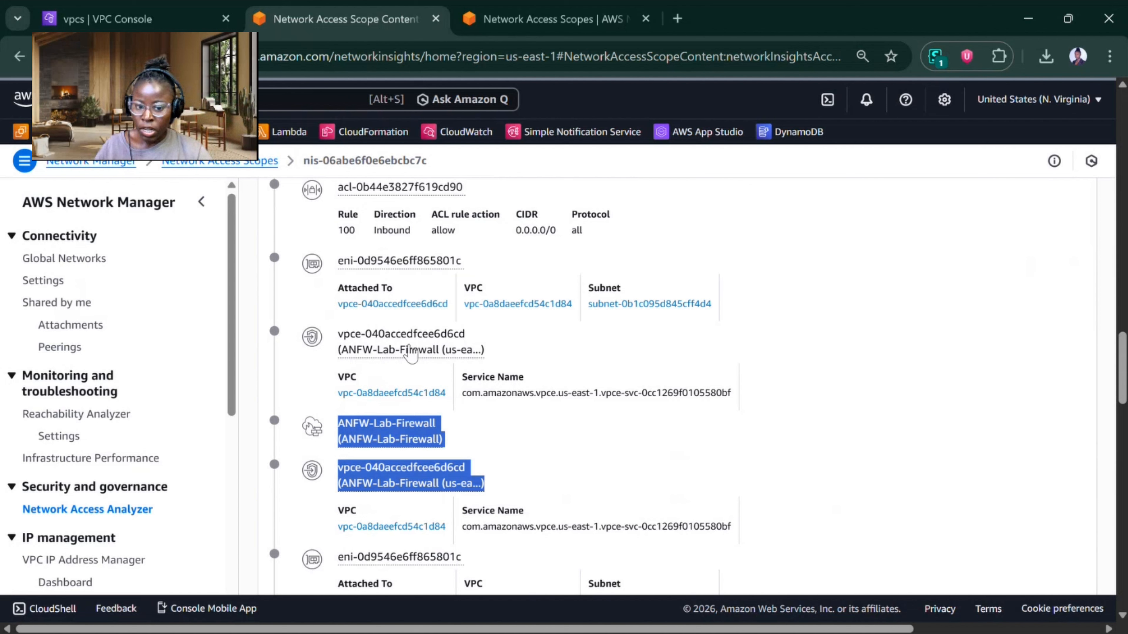
Step: Trace the rest of the path from the inspection firewall through the Central Egress VPC's NAT gateway to its internet gateway
scroll(667, 387, "down", 9)
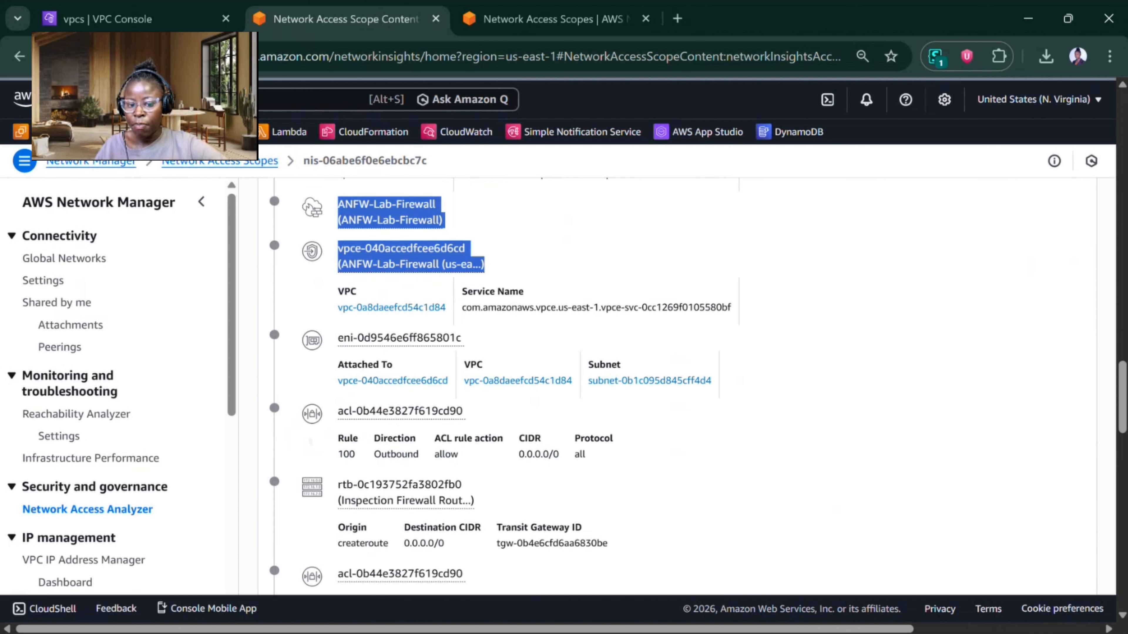
scroll(424, 399, "down", 2)
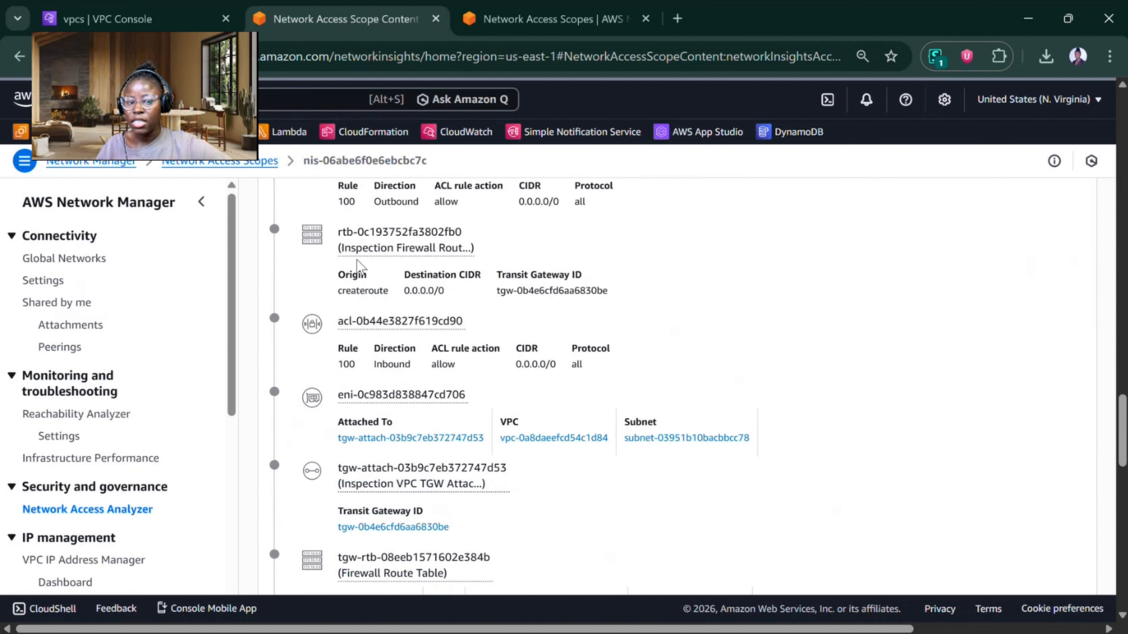
scroll(399, 311, "down", 8)
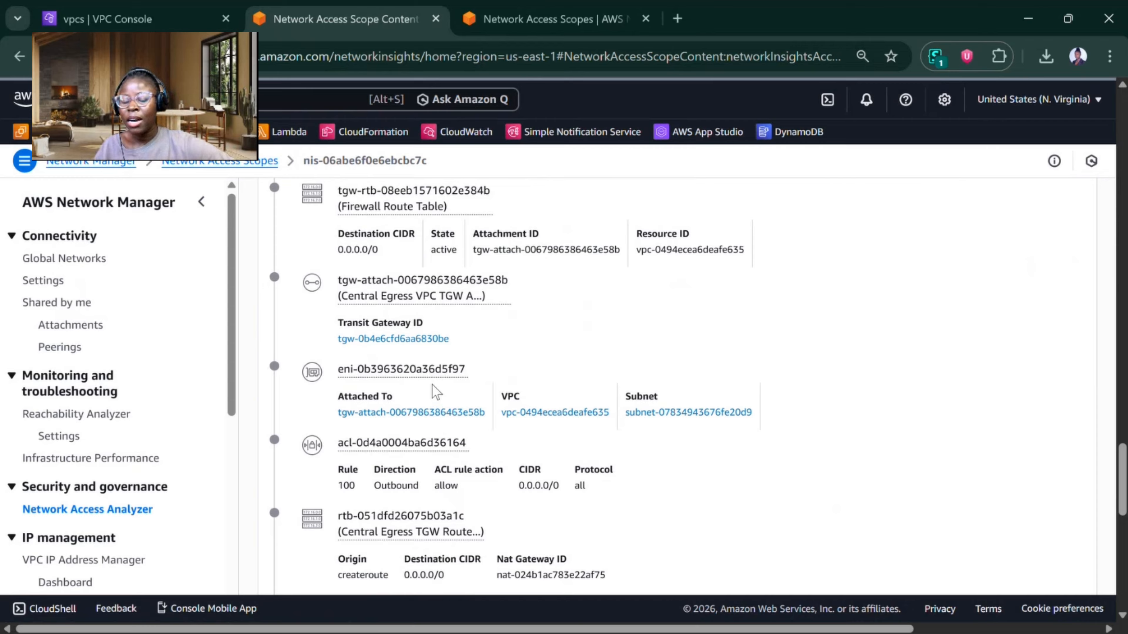
scroll(418, 338, "down", 7)
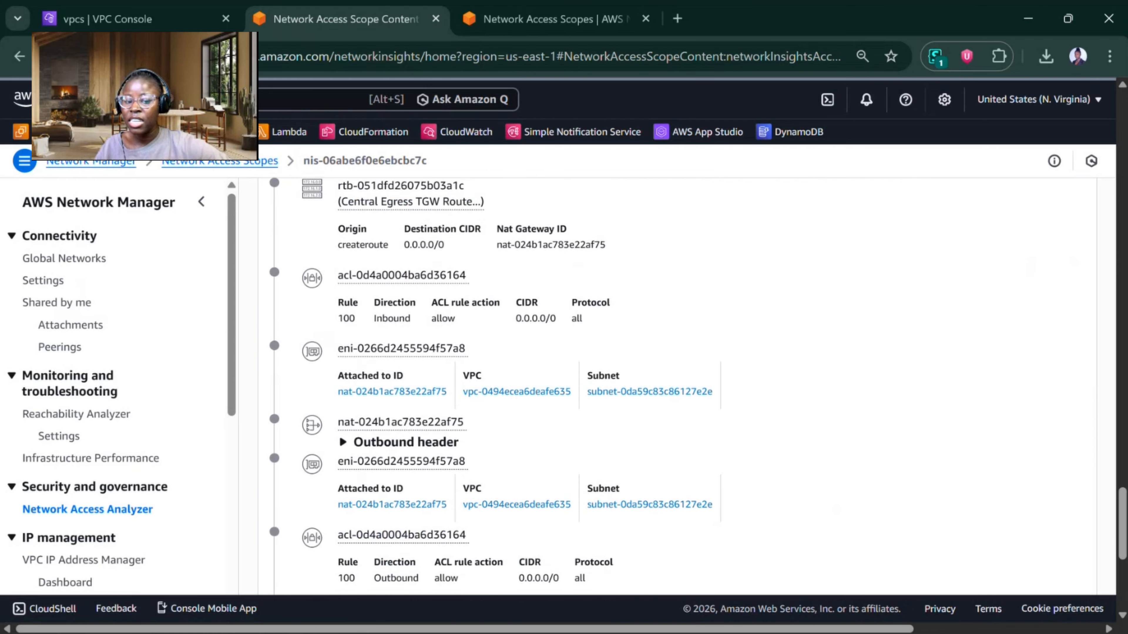
scroll(435, 337, "down", 6)
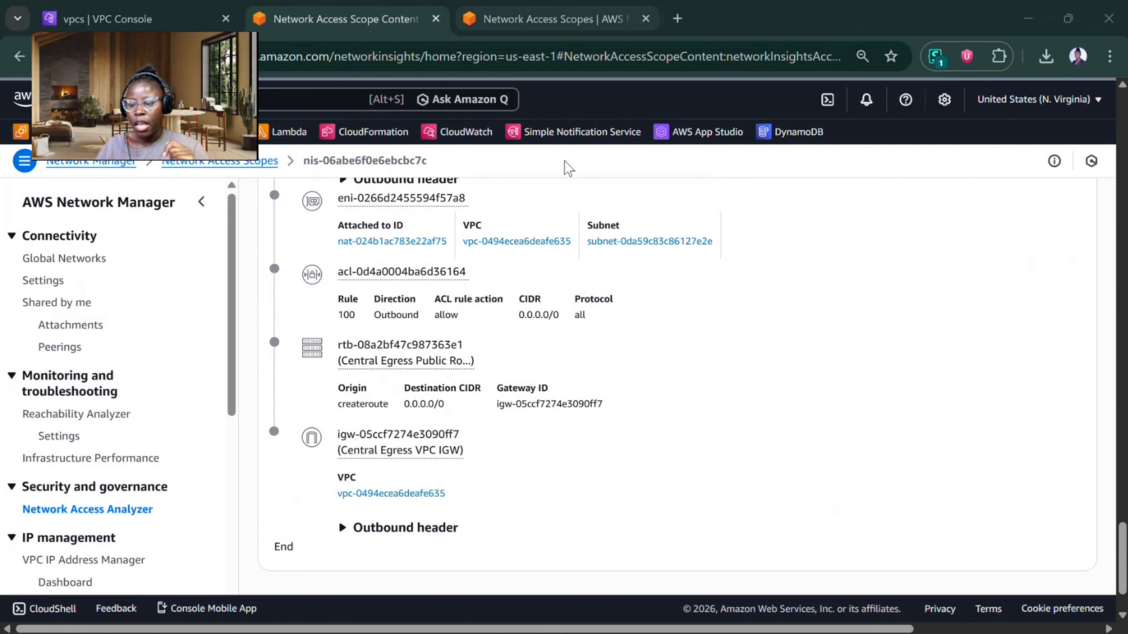
Step: Return to the Network Access Scopes list and start a modifiable duplicate of the Kira-NAS-2 scope
scroll(1105, 548, "up", 3)
scroll(1105, 549, "up", 15)
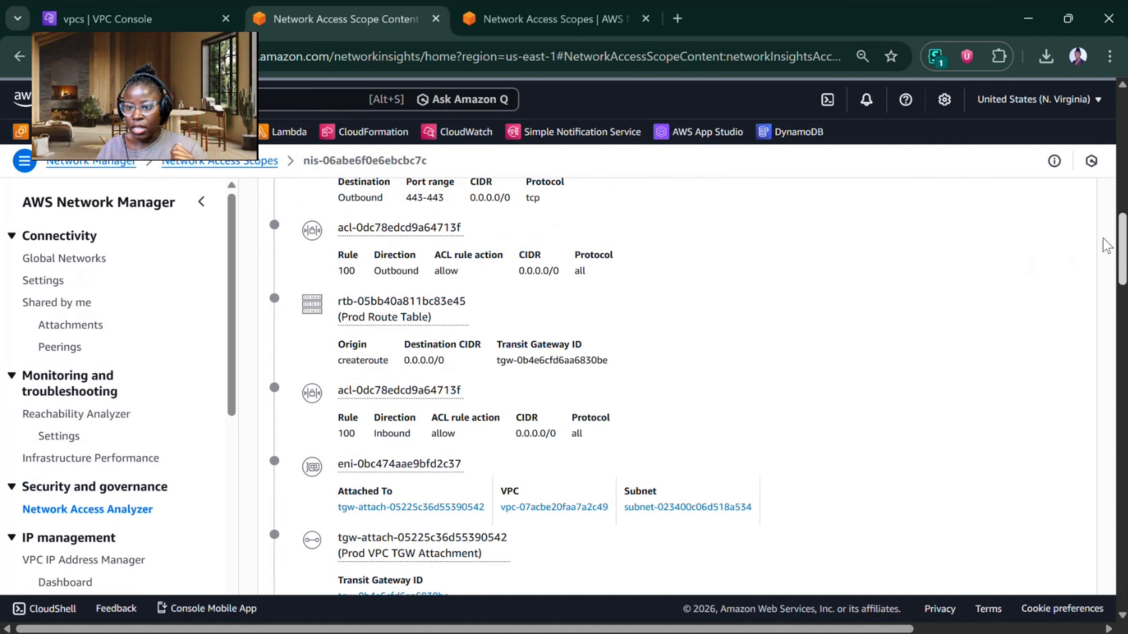
left_click(242, 163)
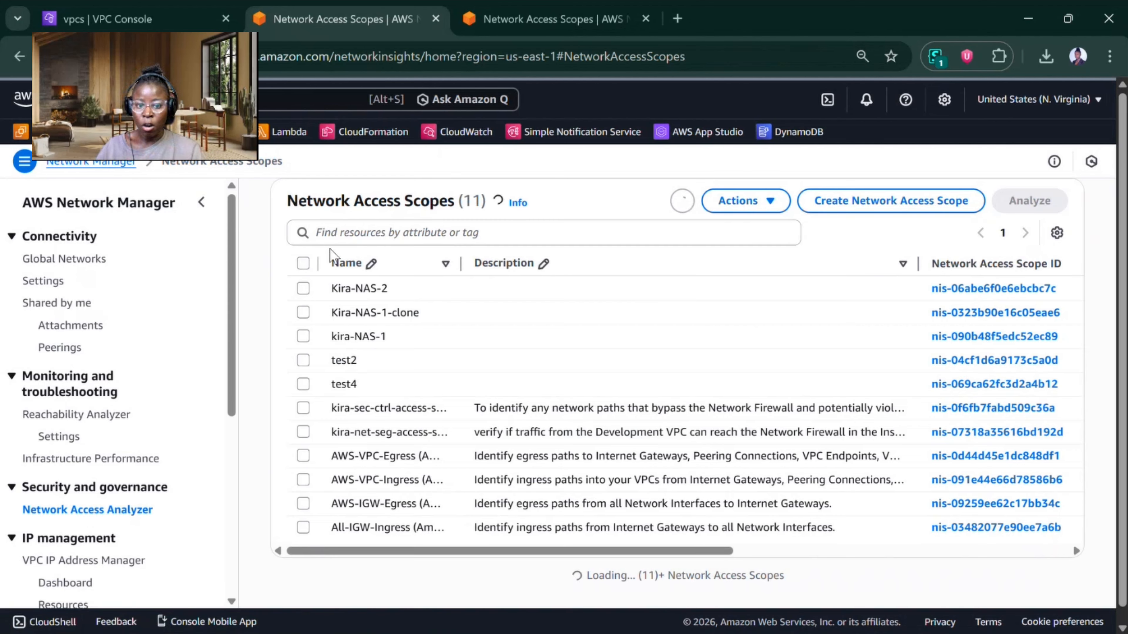
left_click(303, 289)
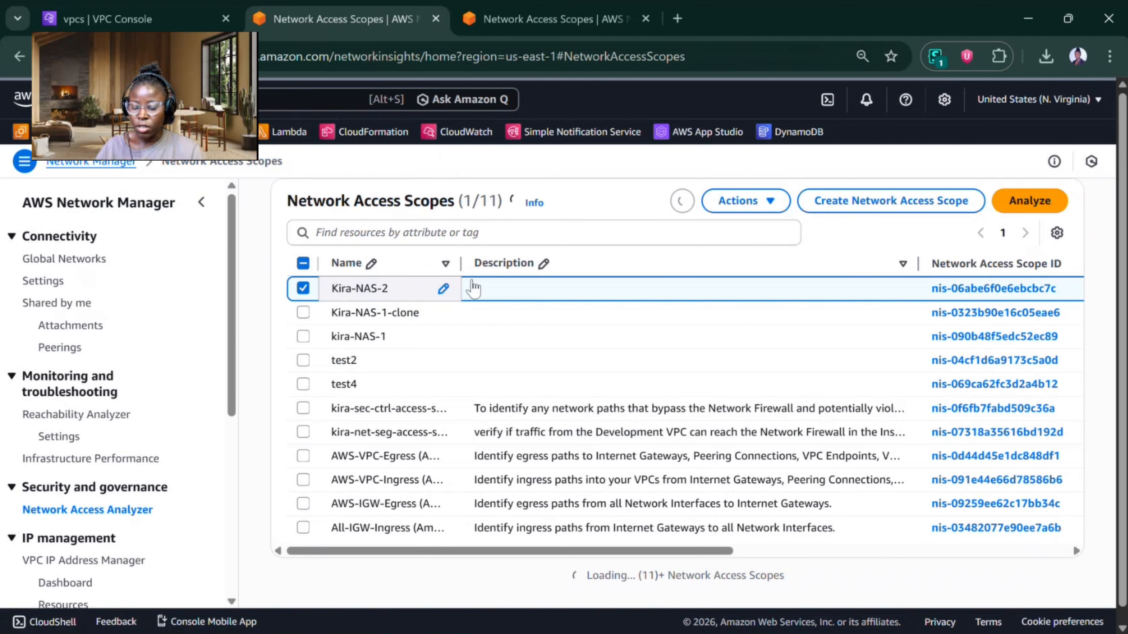
left_click(738, 202)
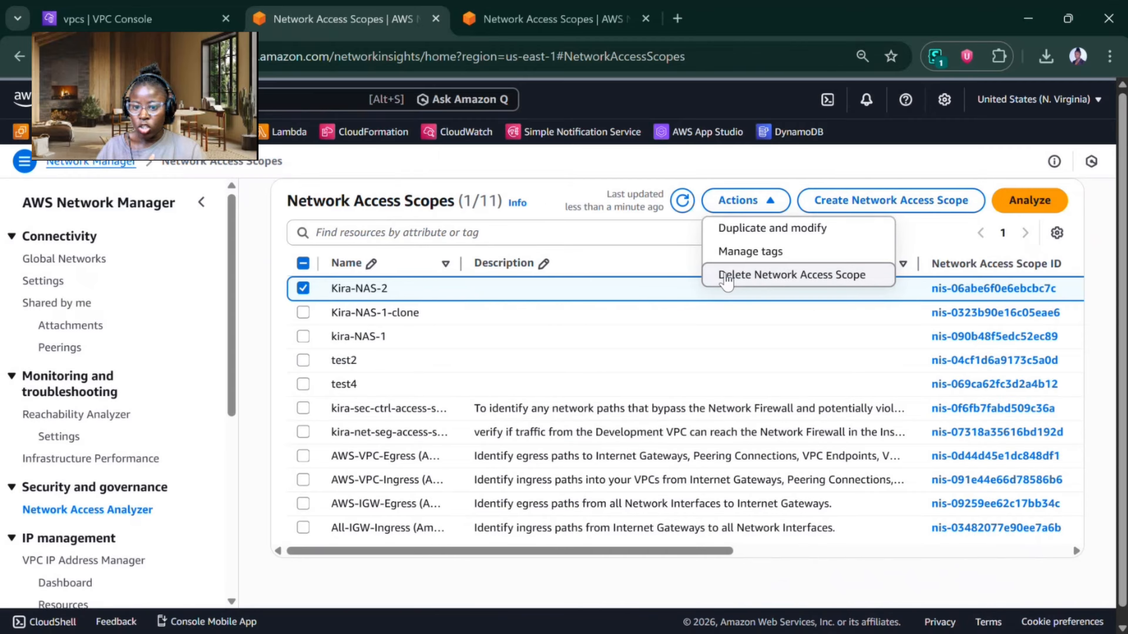
left_click(758, 226)
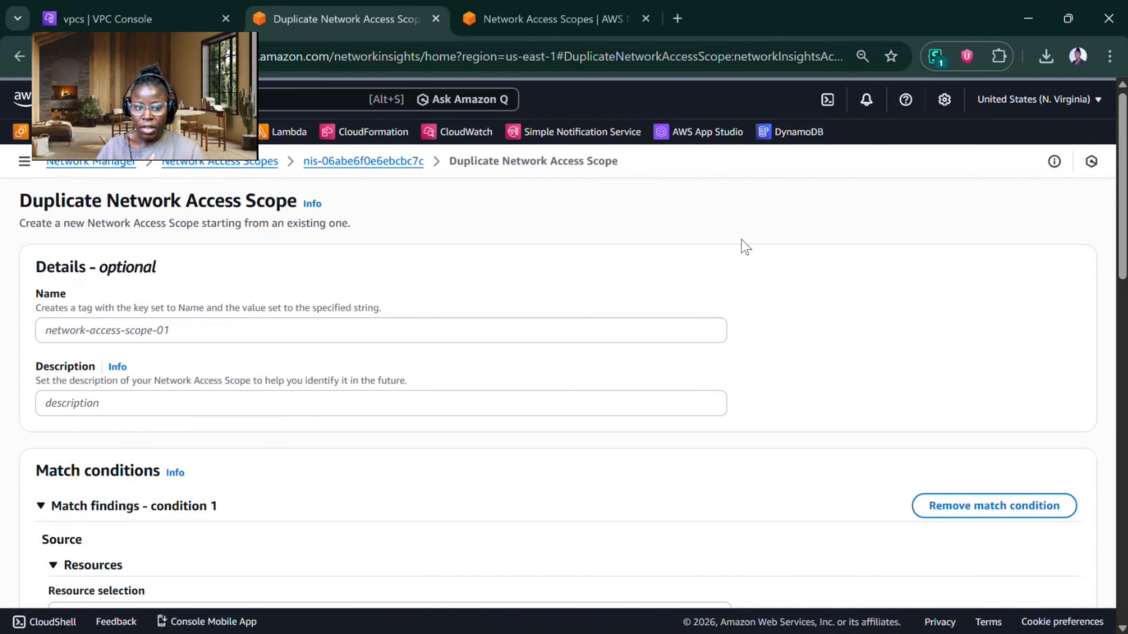
Step: Name the duplicated scope Kira-NAS-2-Clone
left_click(232, 327)
type("kIRA")
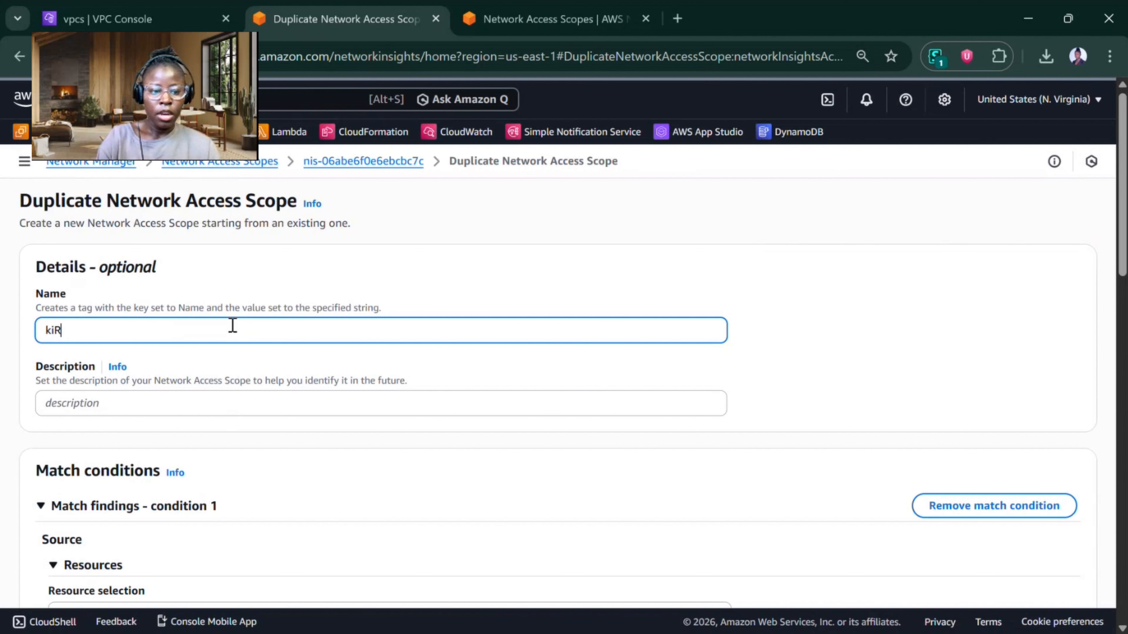
key("BackSpace")
key("BackSpace")
key("BackSpace")
key("BackSpace")
type("K")
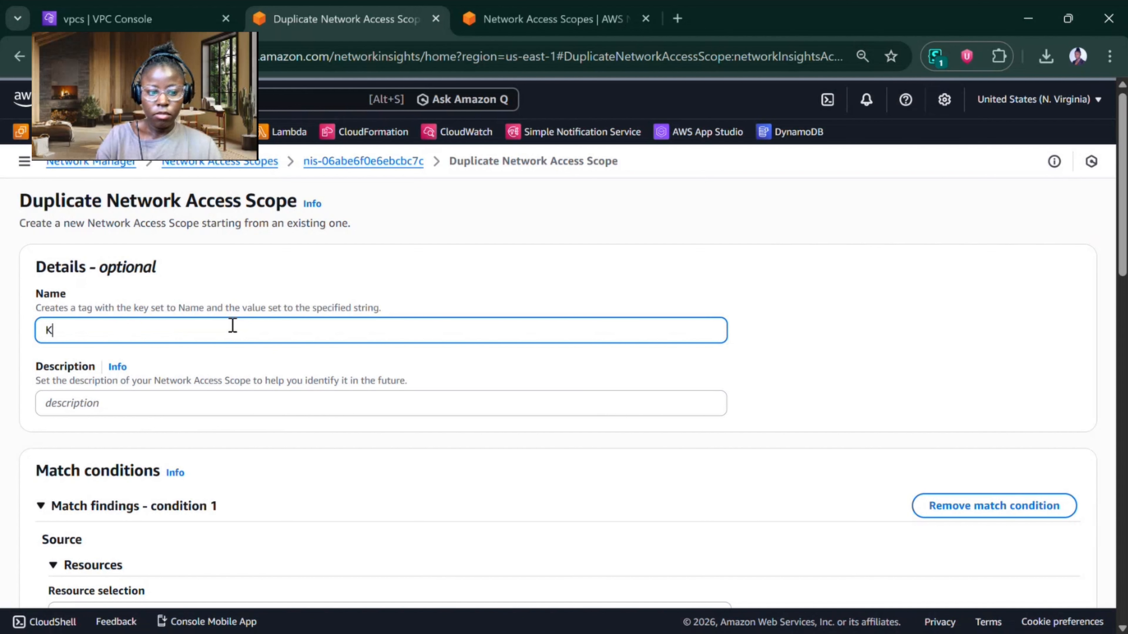
type("ira-NAS-2-c")
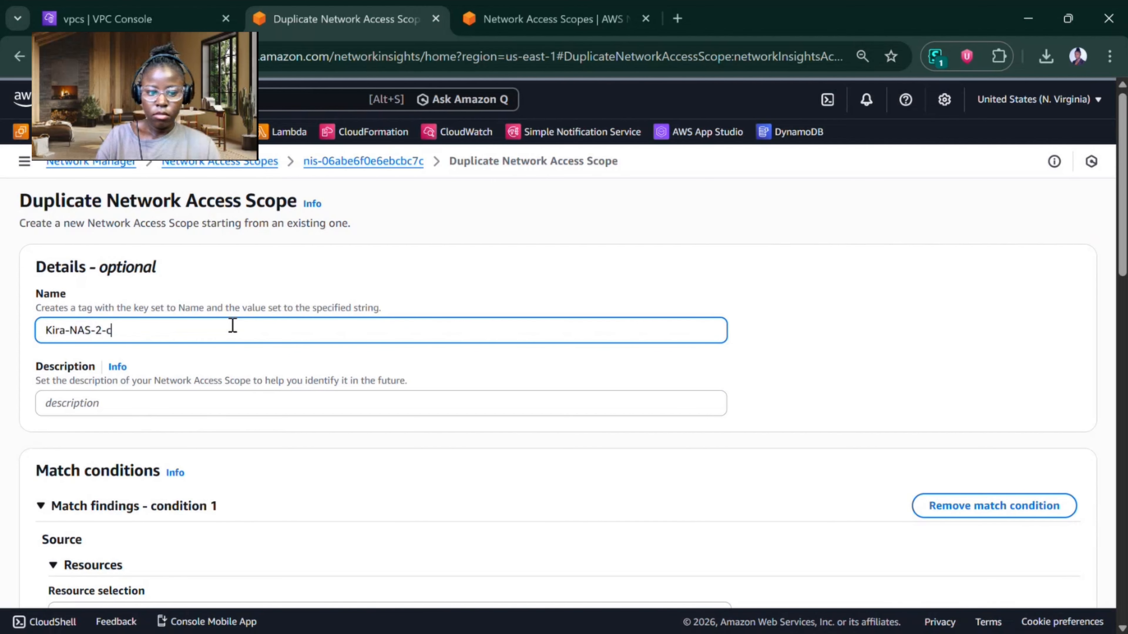
key("BackSpace")
type("Clone")
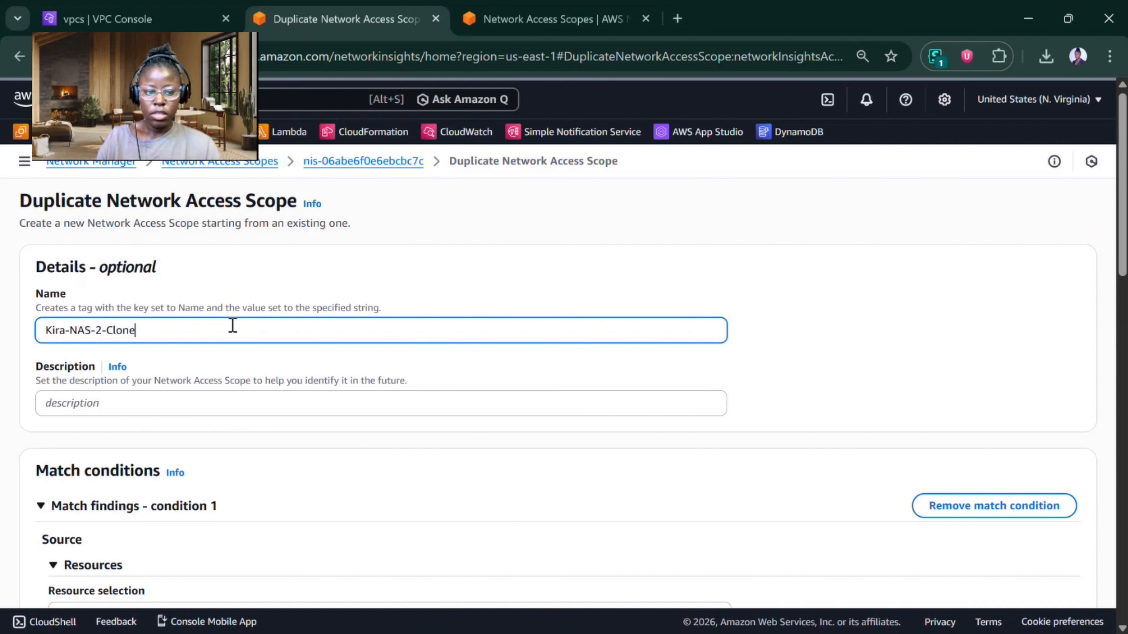
Step: Check the match condition copied from Kira-NAS-2 and add an exclusion condition to the duplicated scope
scroll(232, 326, "down", 5)
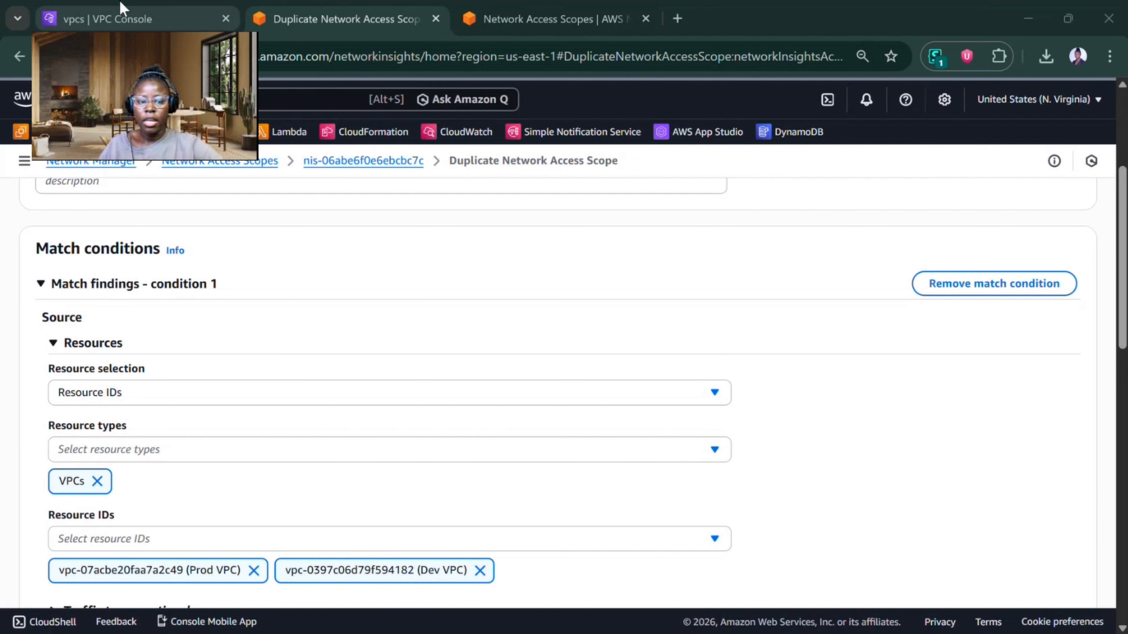
left_click(41, 363)
scroll(41, 363, "down", 3)
scroll(101, 297, "up", 2)
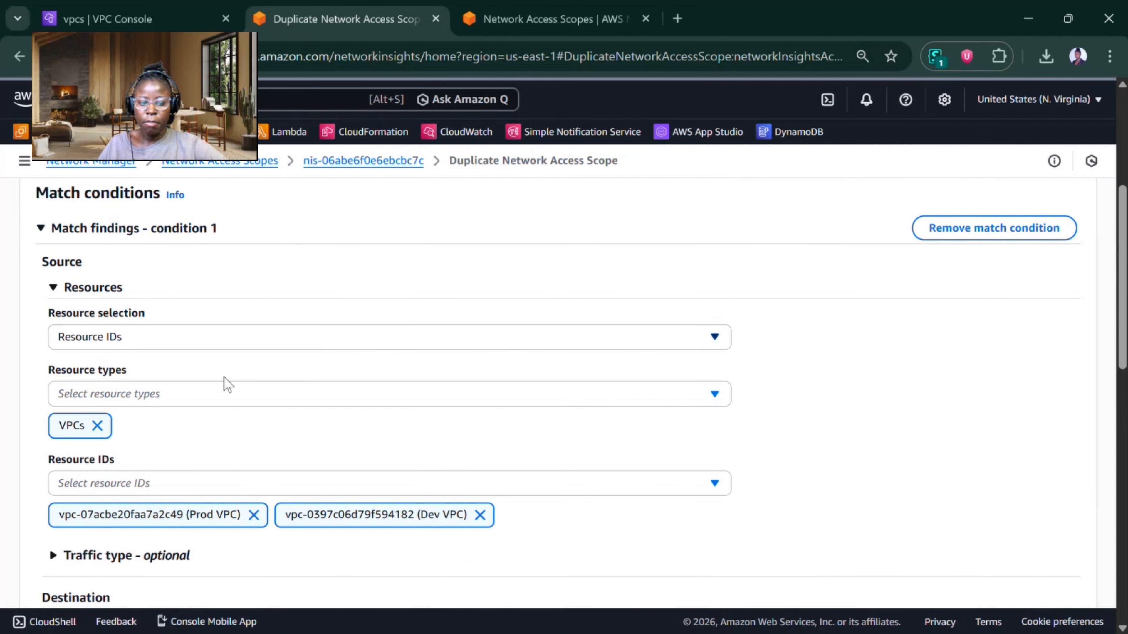
scroll(191, 416, "down", 9)
scroll(204, 466, "down", 3)
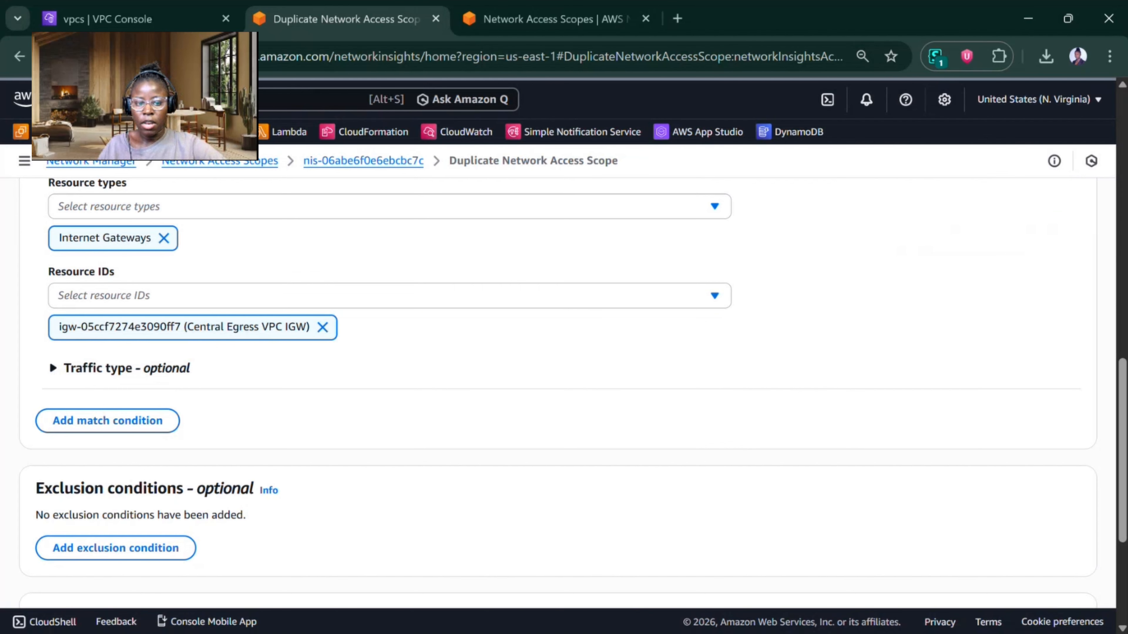
left_click(147, 524)
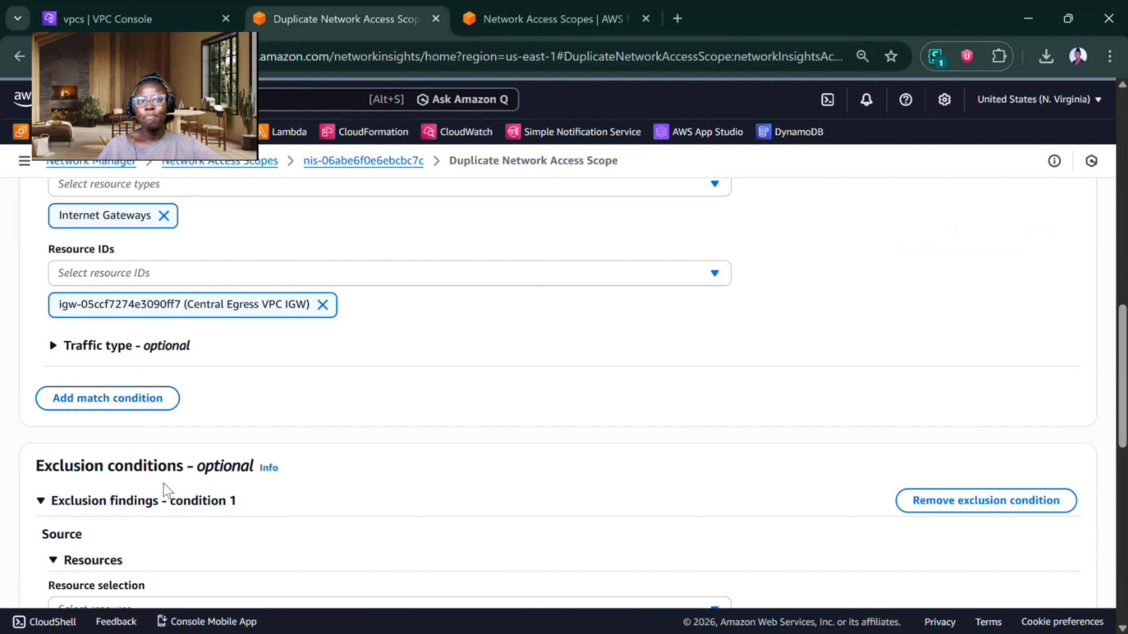
Step: Set the exclusion condition's Through resources to the resource type AWS Network Firewalls
scroll(166, 486, "down", 7)
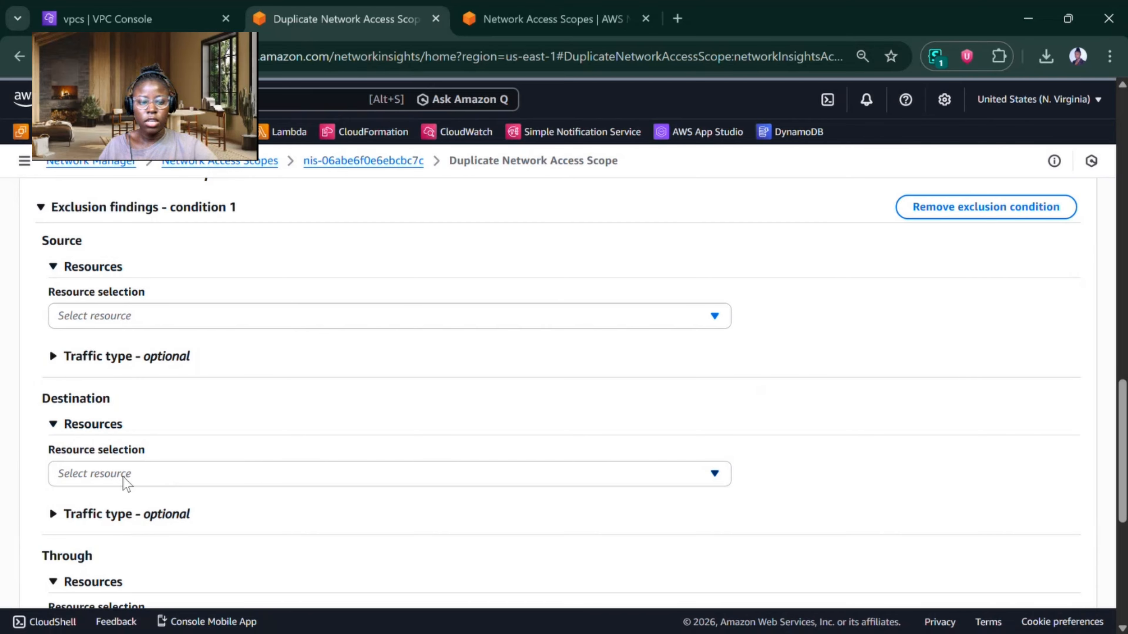
scroll(156, 205, "down", 5)
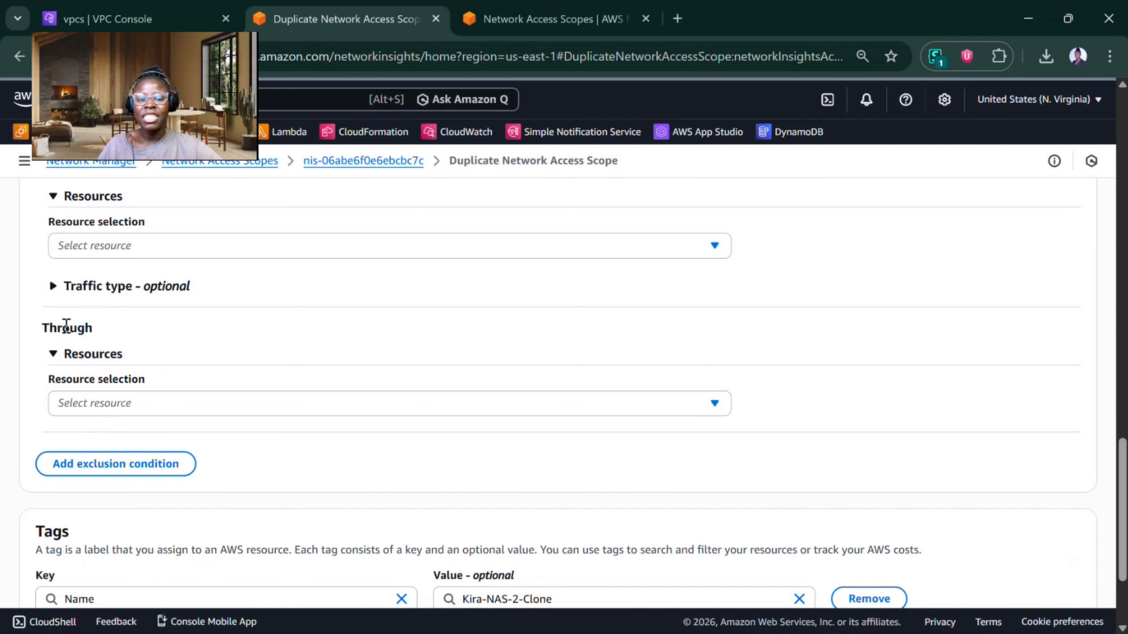
left_click_drag(60, 328, 120, 344)
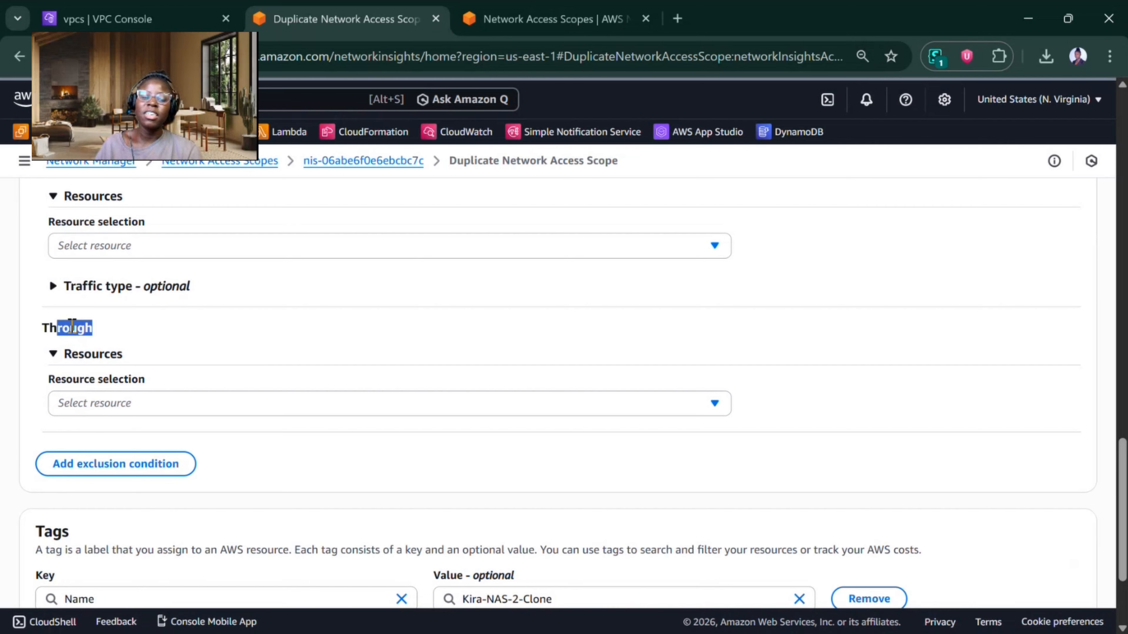
left_click(114, 406)
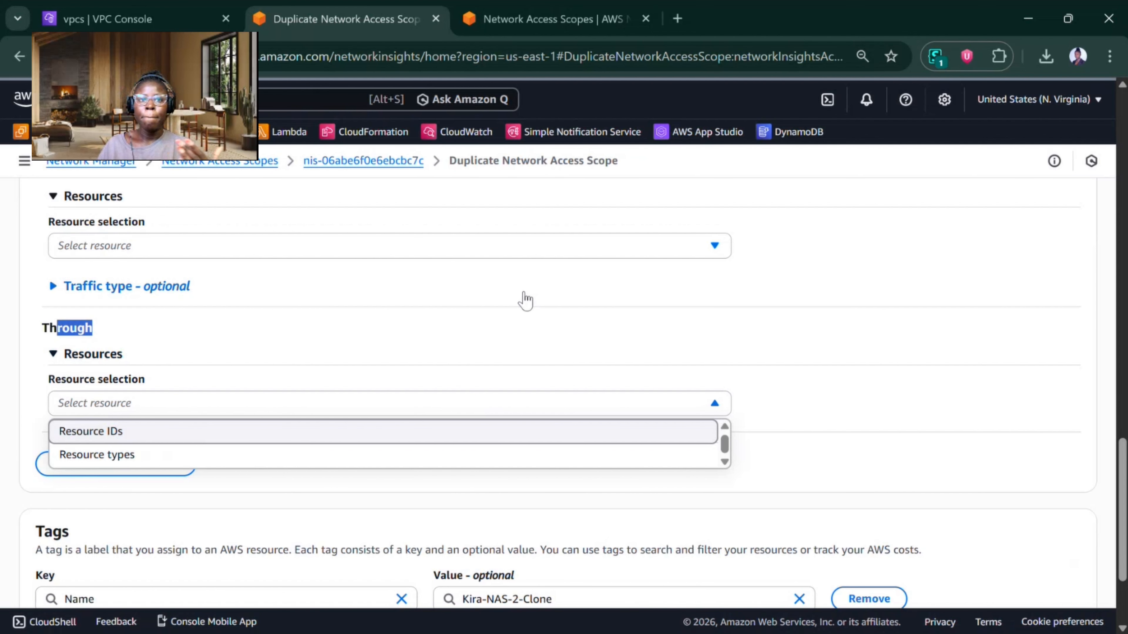
left_click(133, 453)
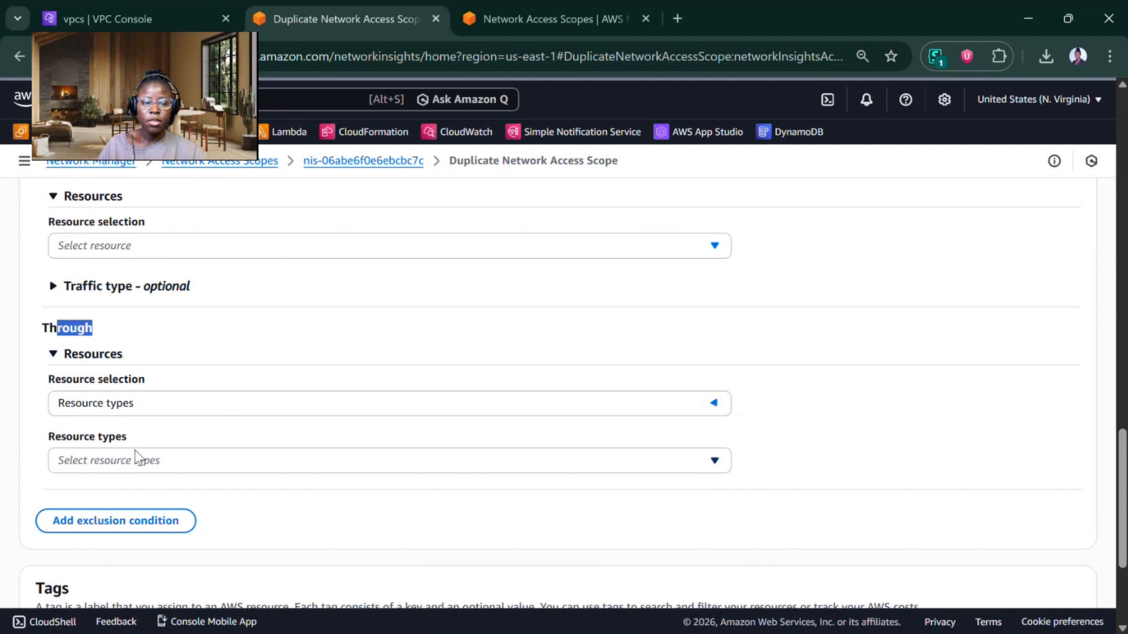
left_click(143, 462)
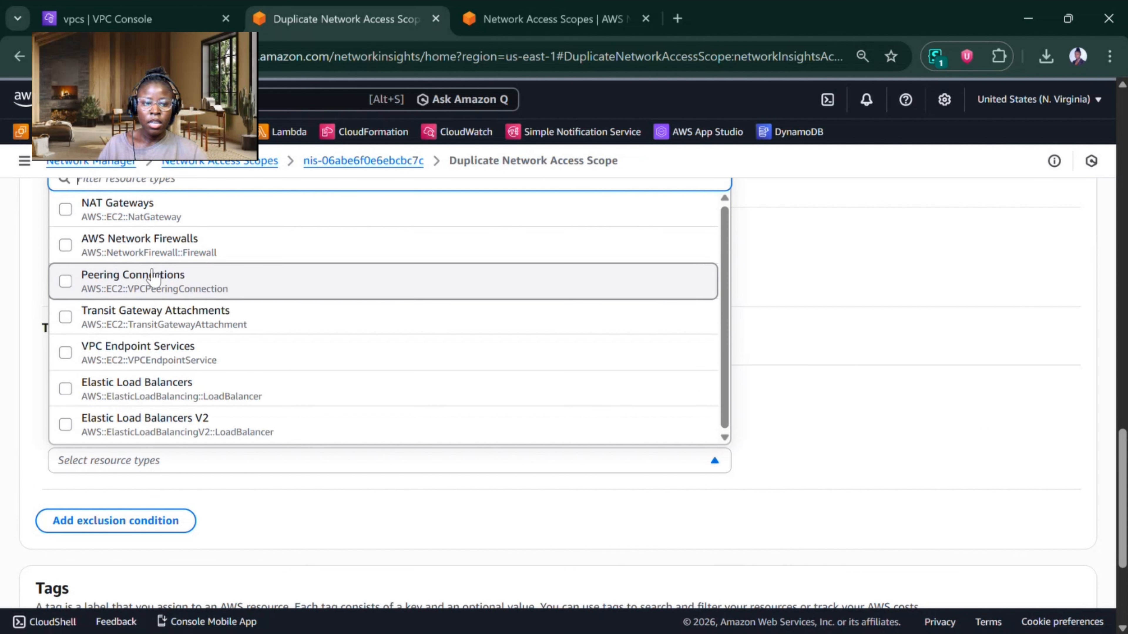
left_click(638, 261)
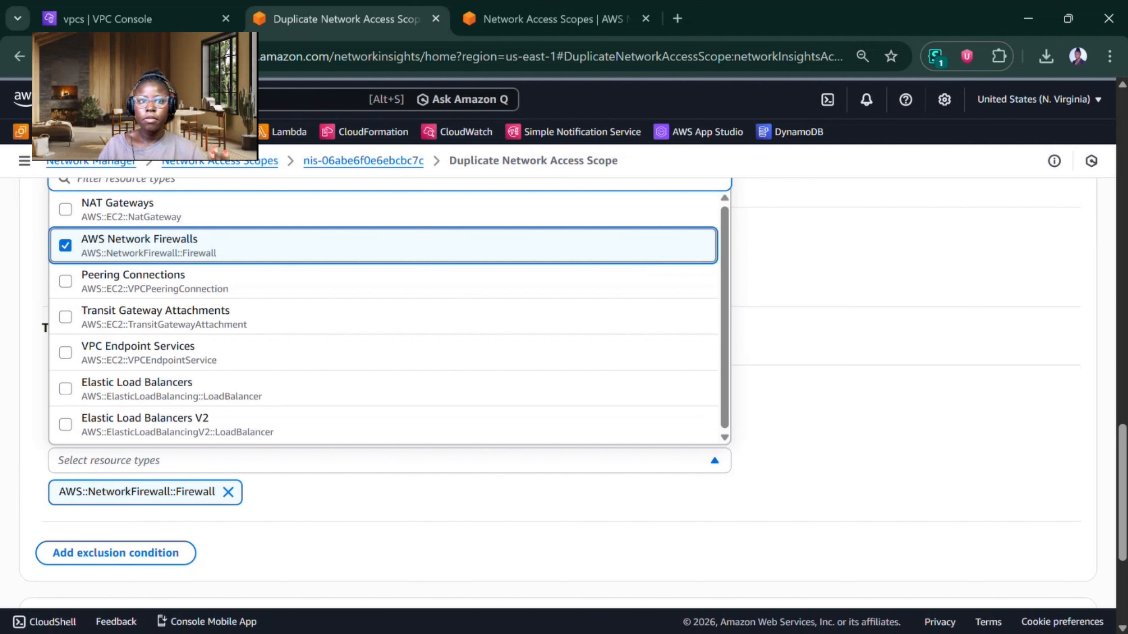
key("alt+Tab")
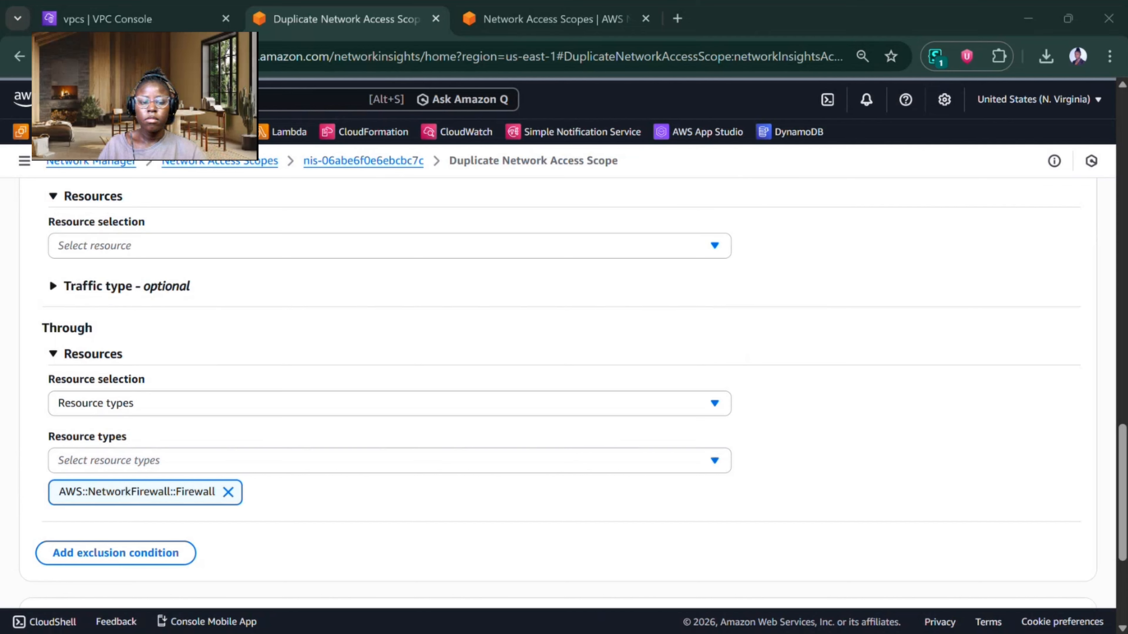
Step: Create the Kira-NAS-2-Clone duplicate and run its network access analysis
scroll(564, 391, "down", 5)
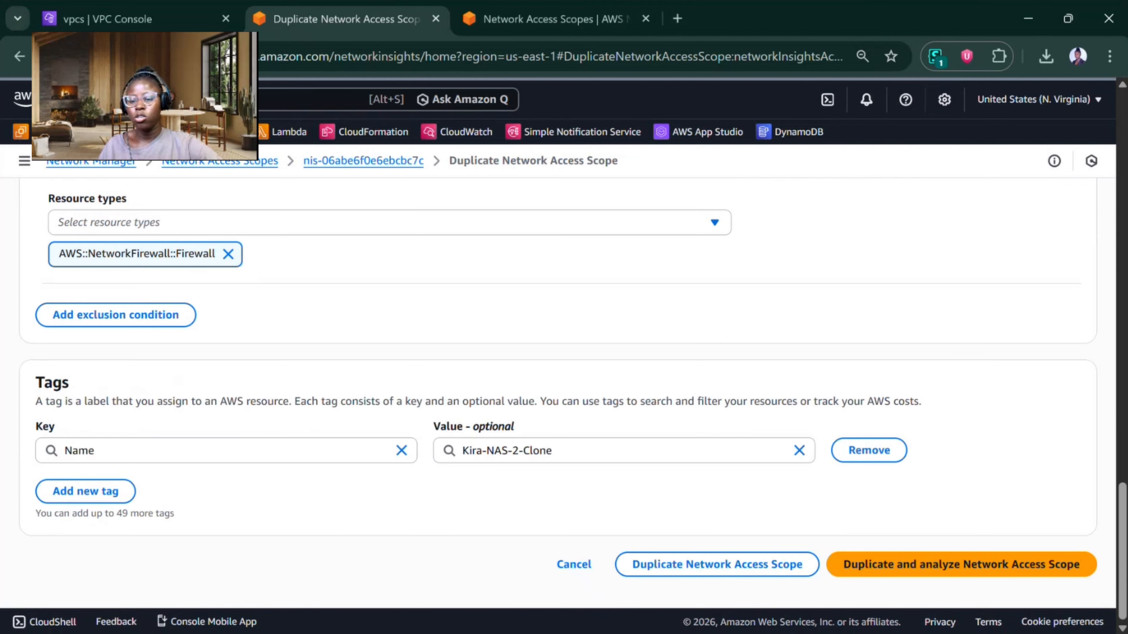
left_click(942, 560)
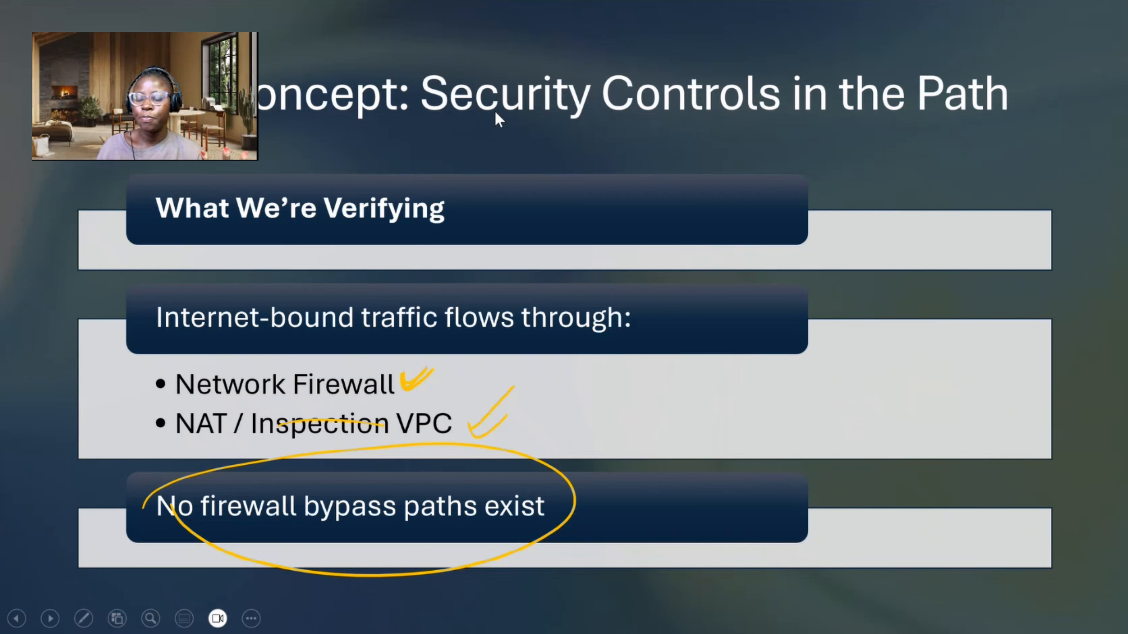
key("Right")
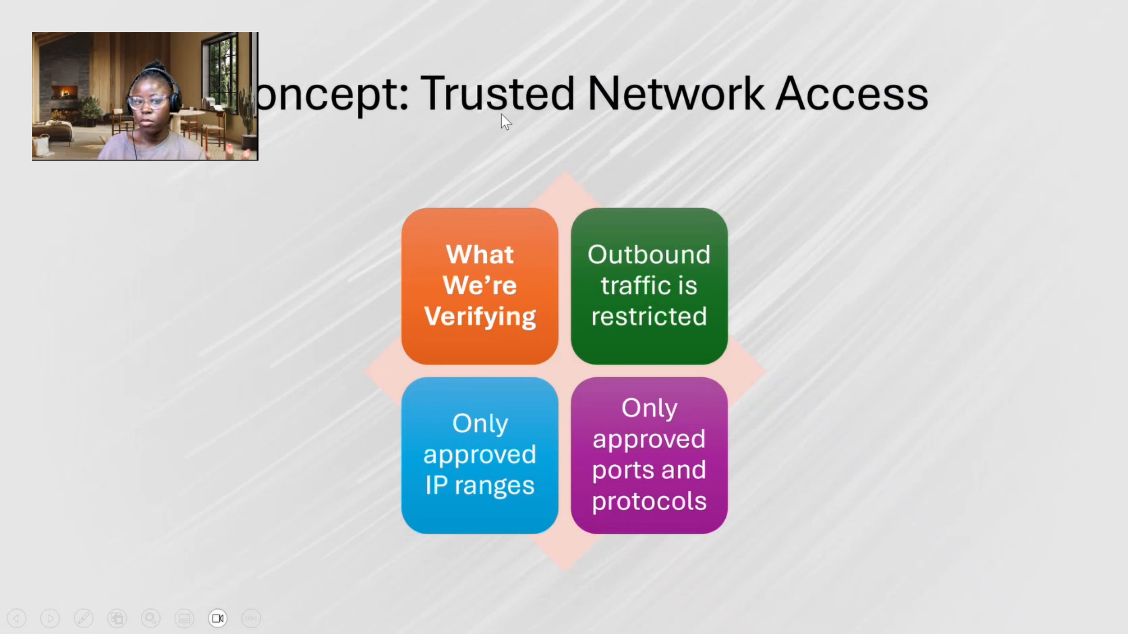
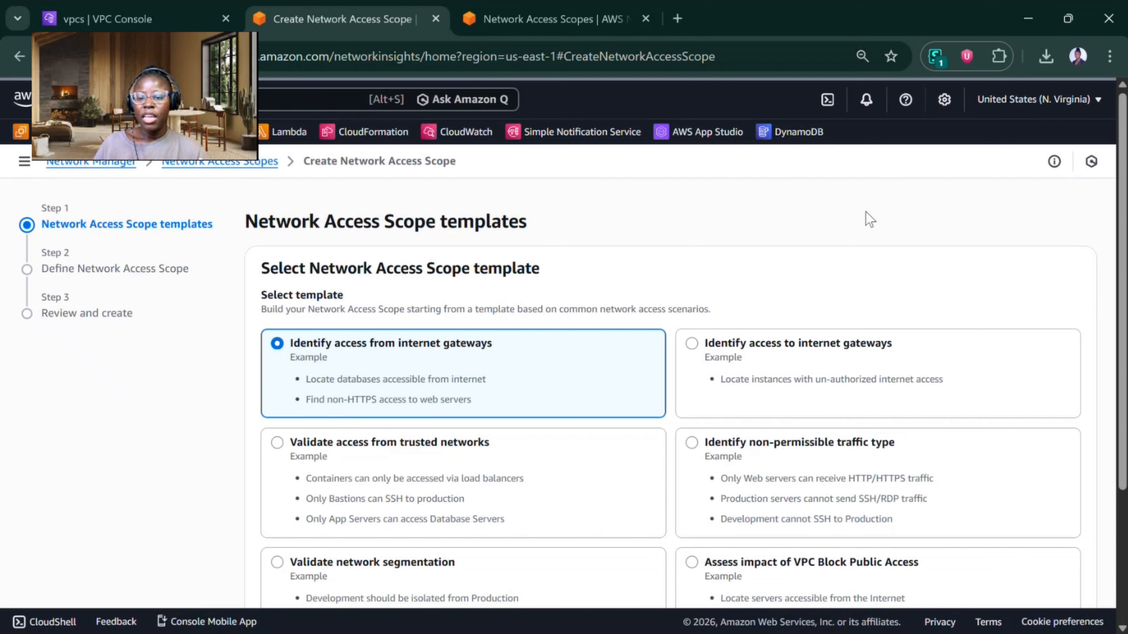
Step: Start the new scope from the Identify access to internet gateways template and proceed to its definition
left_click(761, 363)
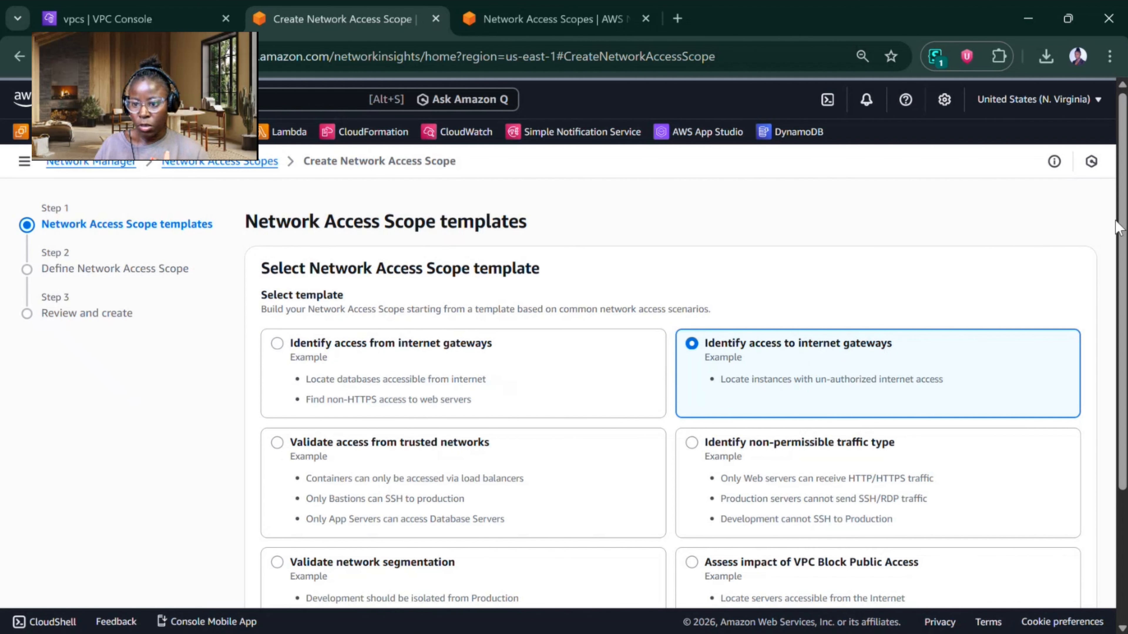
scroll(887, 346, "down", 4)
left_click(1065, 564)
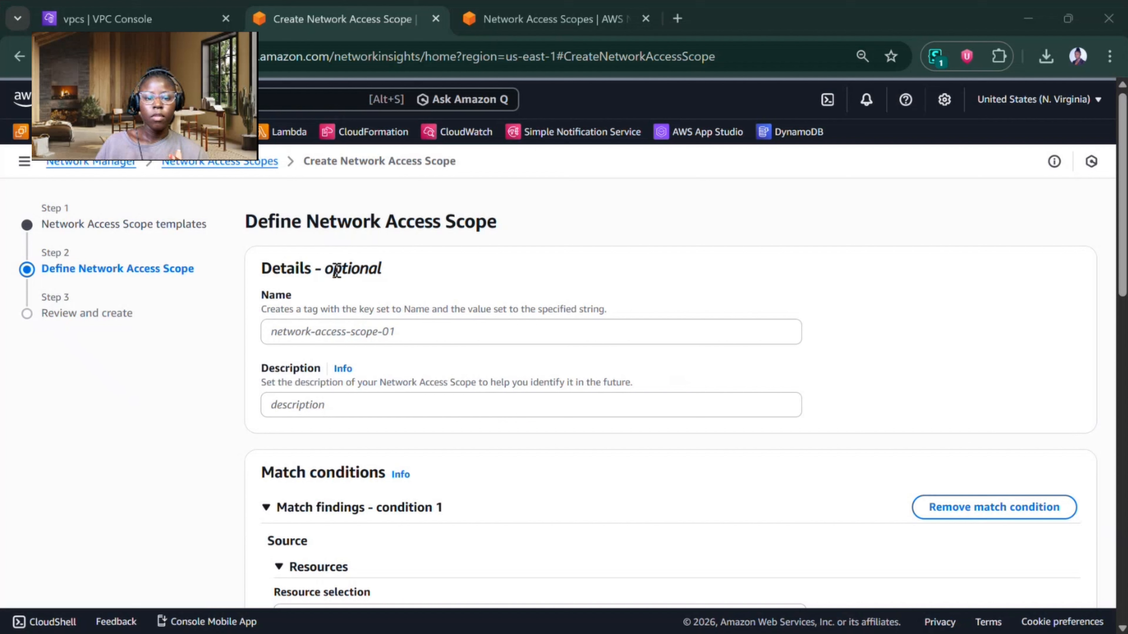
Step: Name the new network access scope Kira-NAS3
left_click(347, 328)
type("Ki")
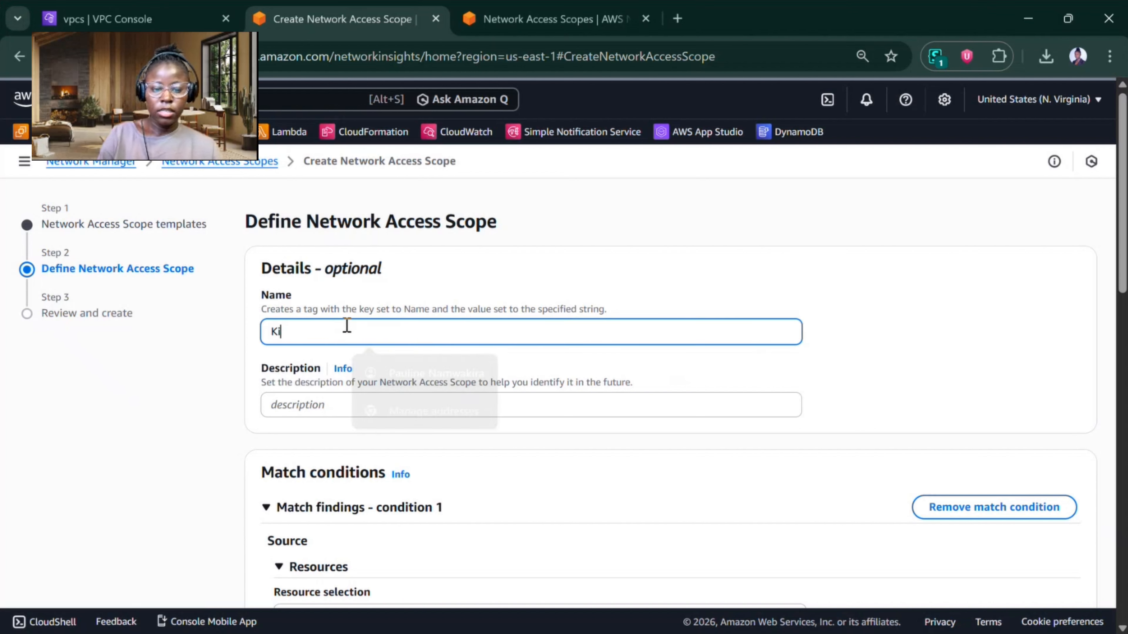
type("ra-NAS")
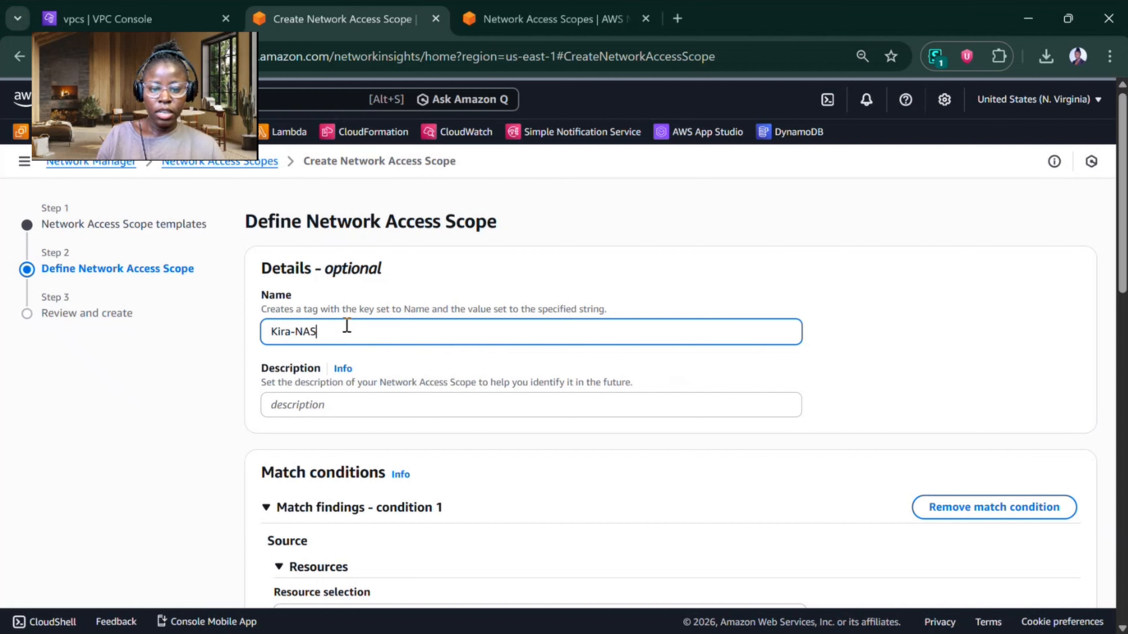
type("-2")
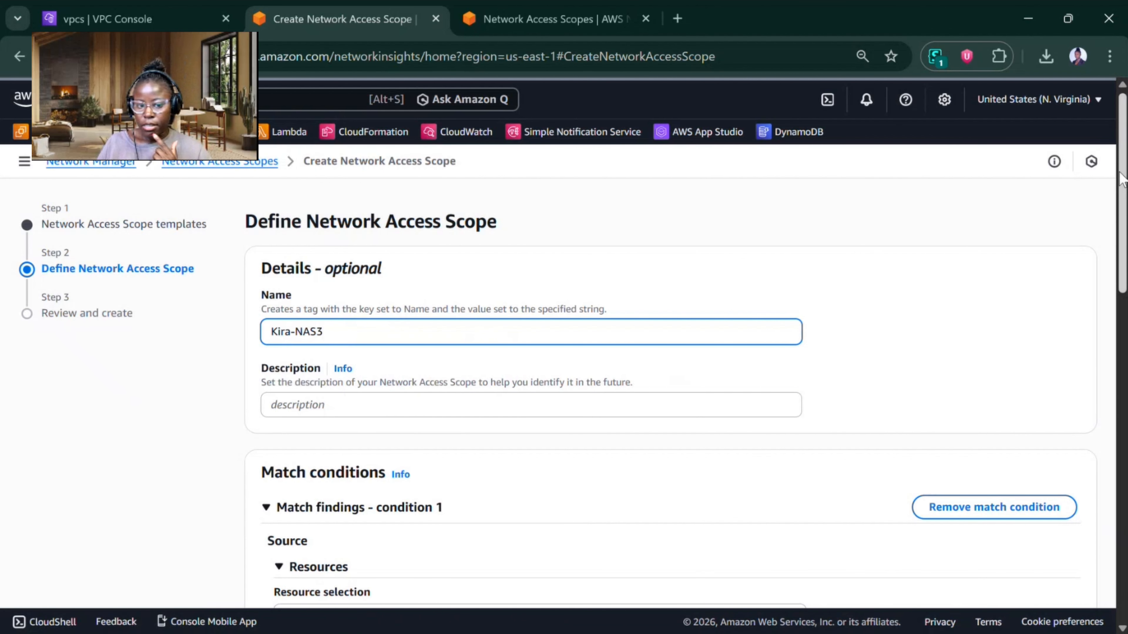
Step: Set match condition 1's source to select by Resource IDs, with EC2 Instances as the resource type
scroll(563, 365, "down", 3)
scroll(494, 252, "down", 1)
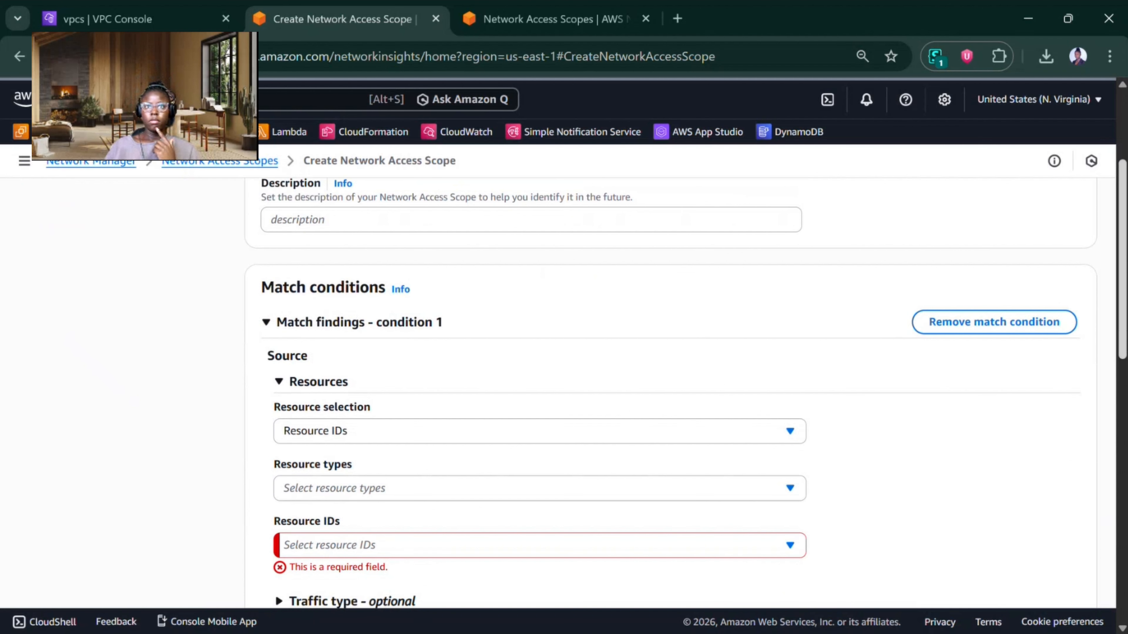
left_click(359, 429)
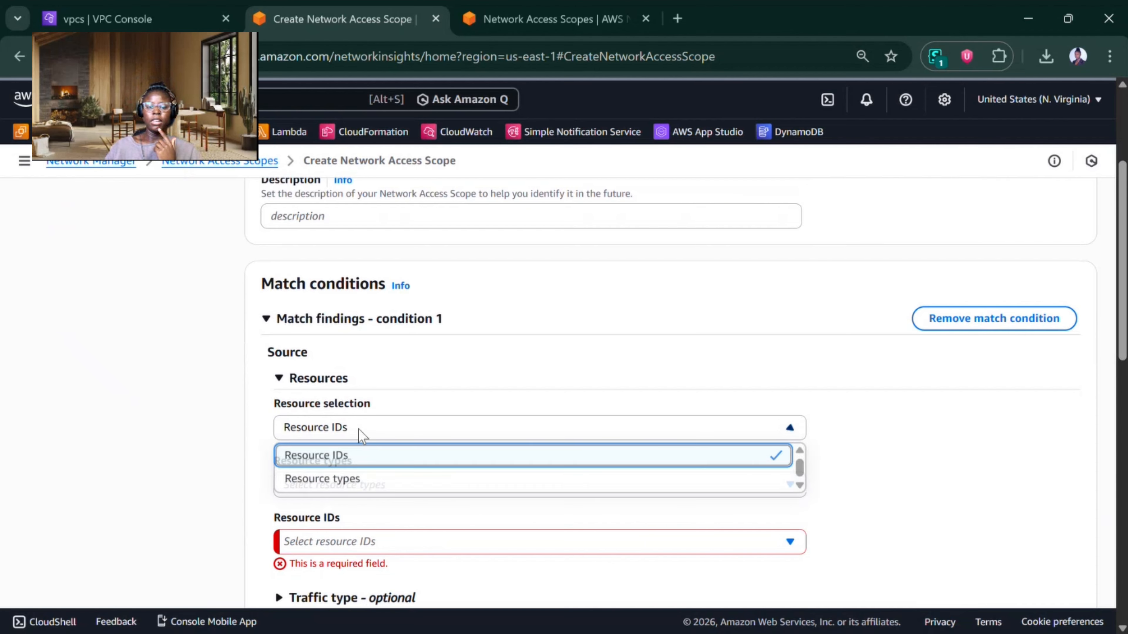
left_click(346, 459)
left_click(355, 488)
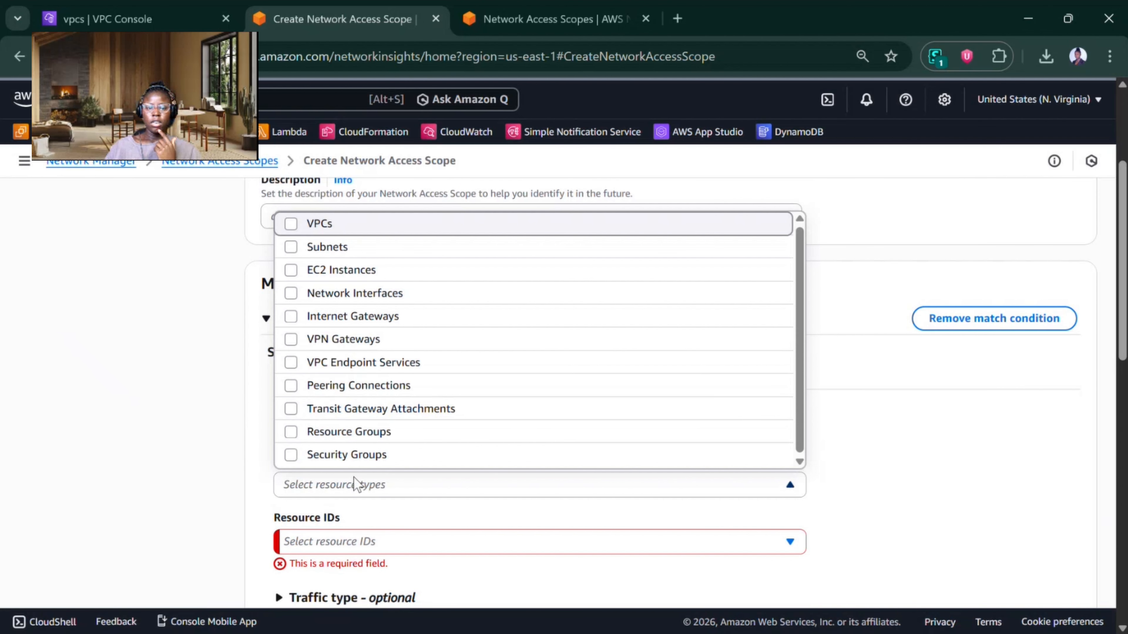
left_click(331, 275)
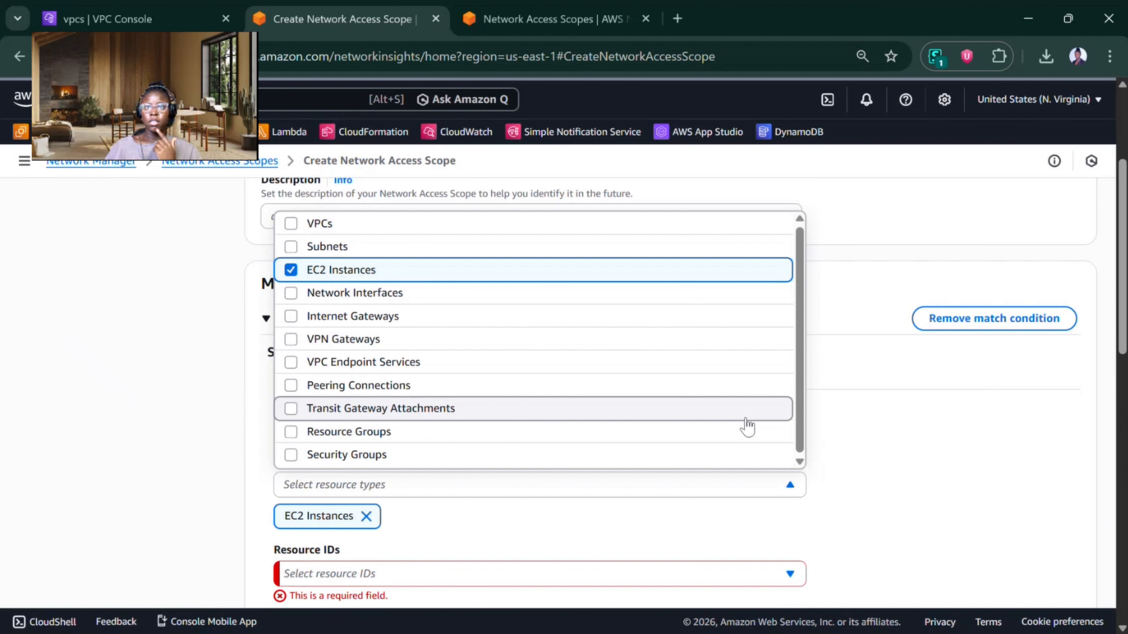
left_click(975, 374)
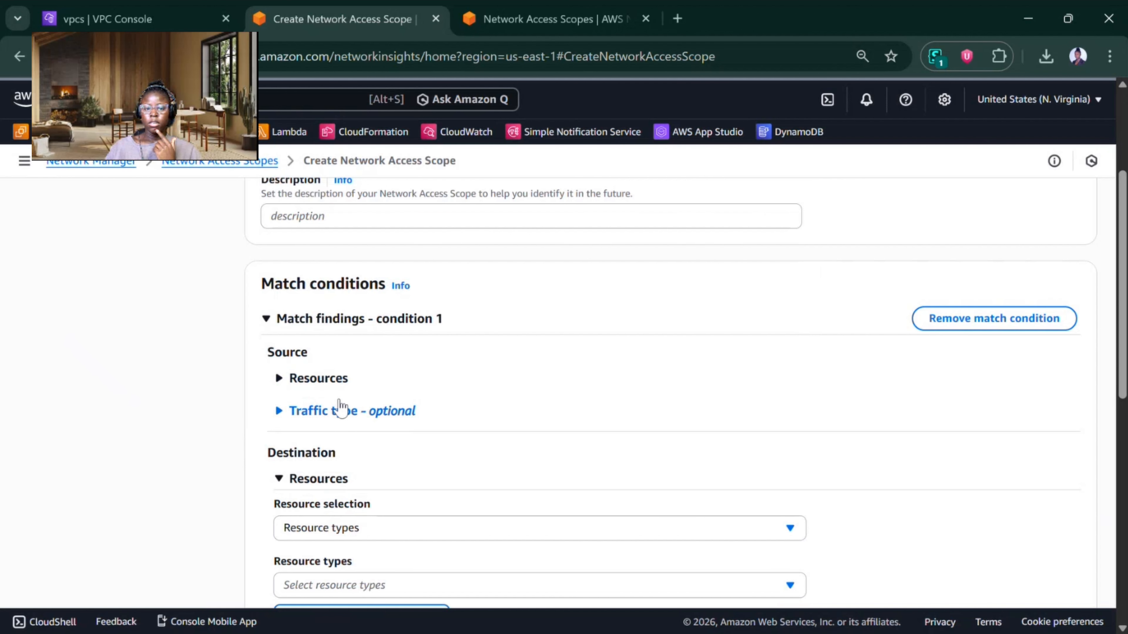
left_click(329, 378)
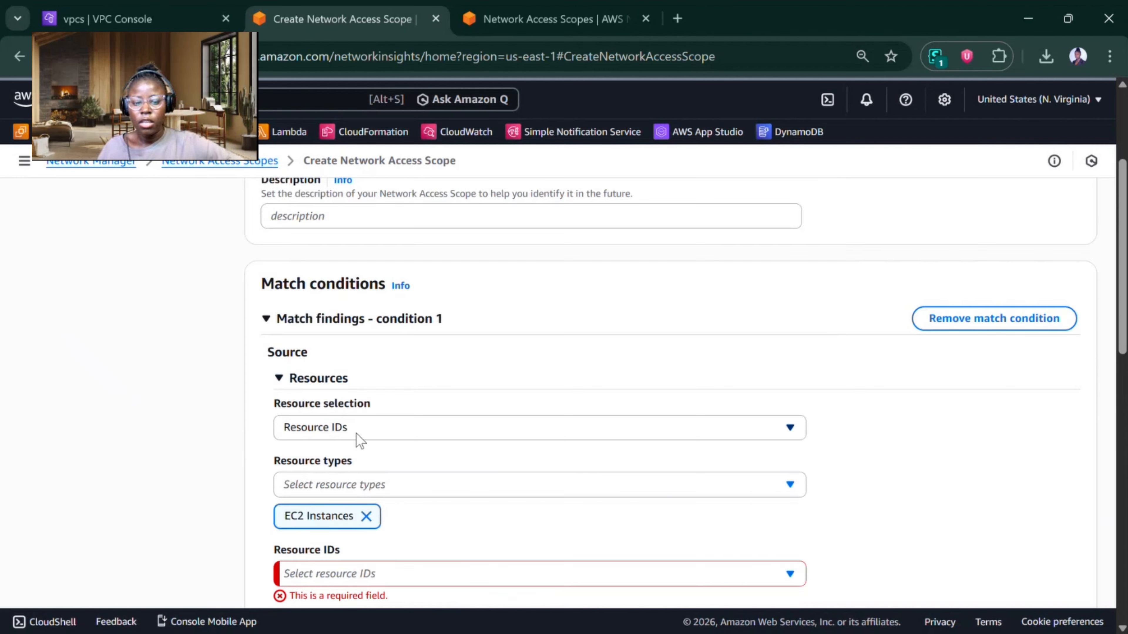
Step: Choose the Prod Instance as the source resource ID of match condition 1
scroll(360, 442, "down", 5)
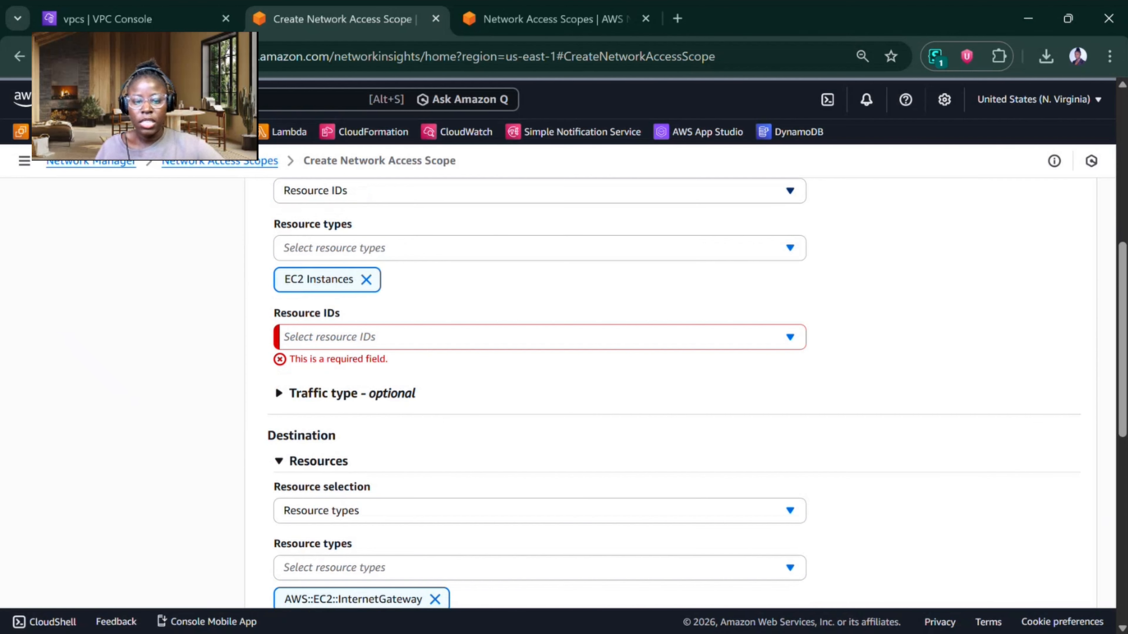
left_click(424, 340)
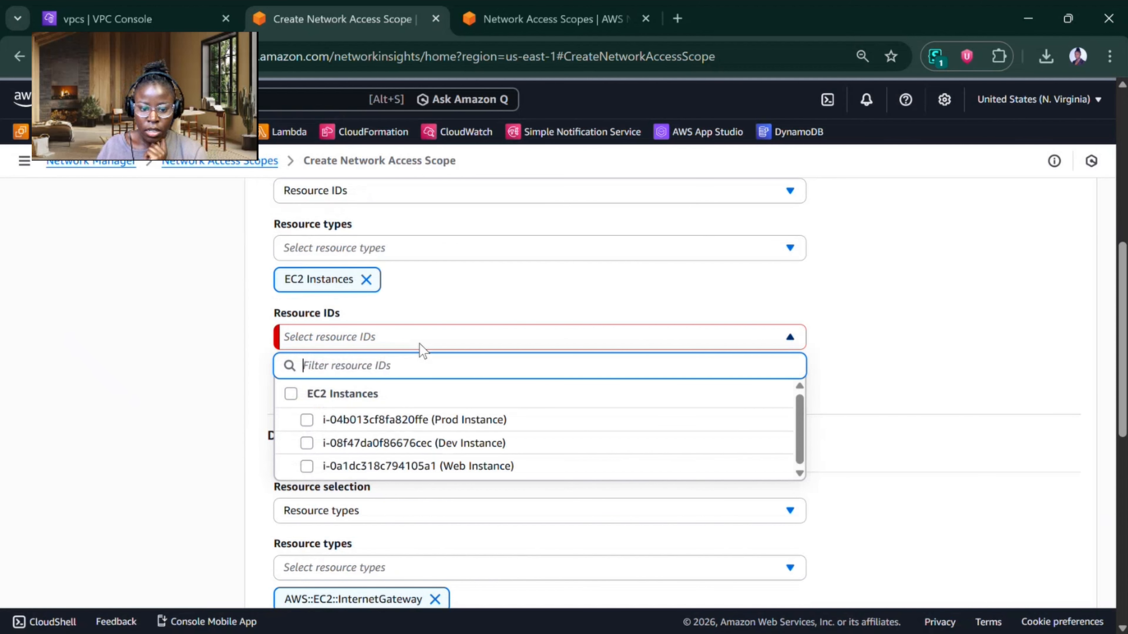
left_click(418, 421)
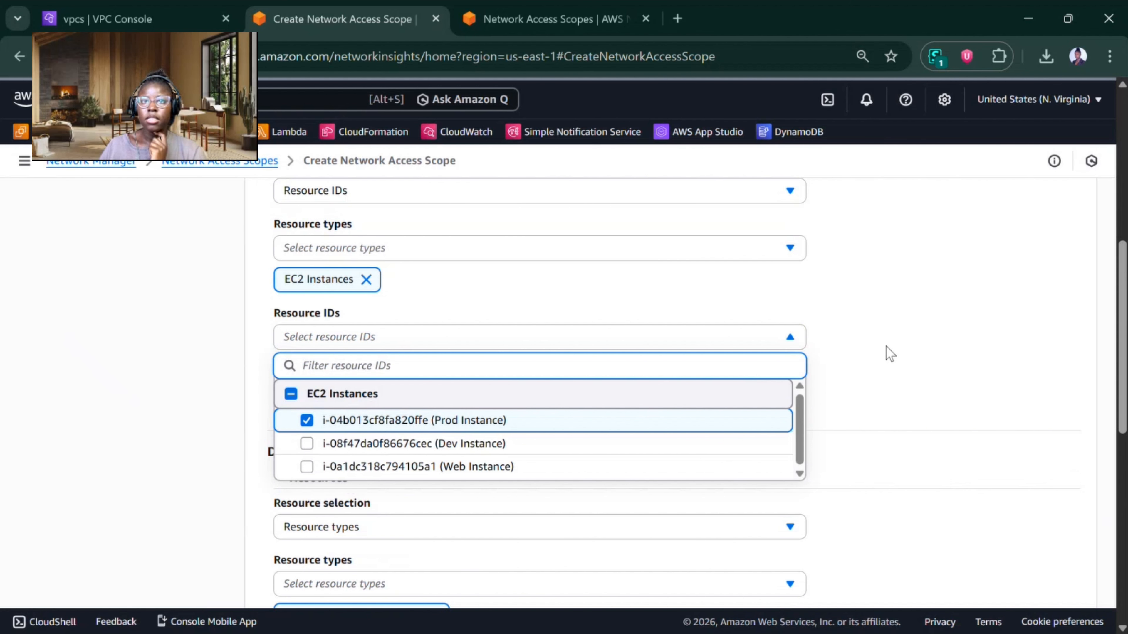
left_click(930, 346)
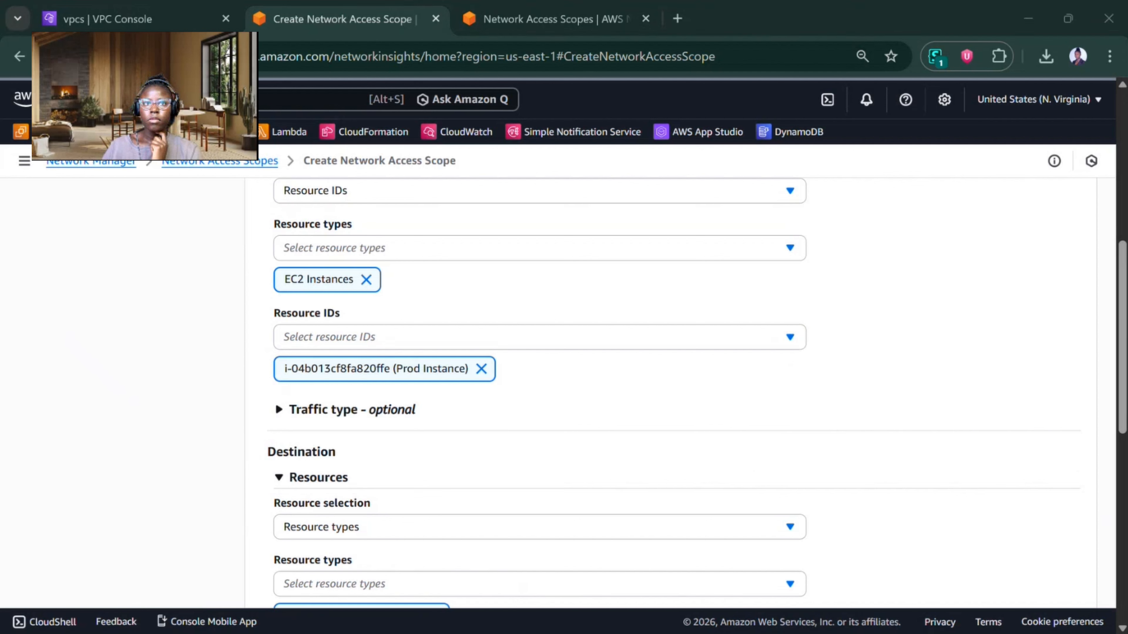
left_click(171, 389)
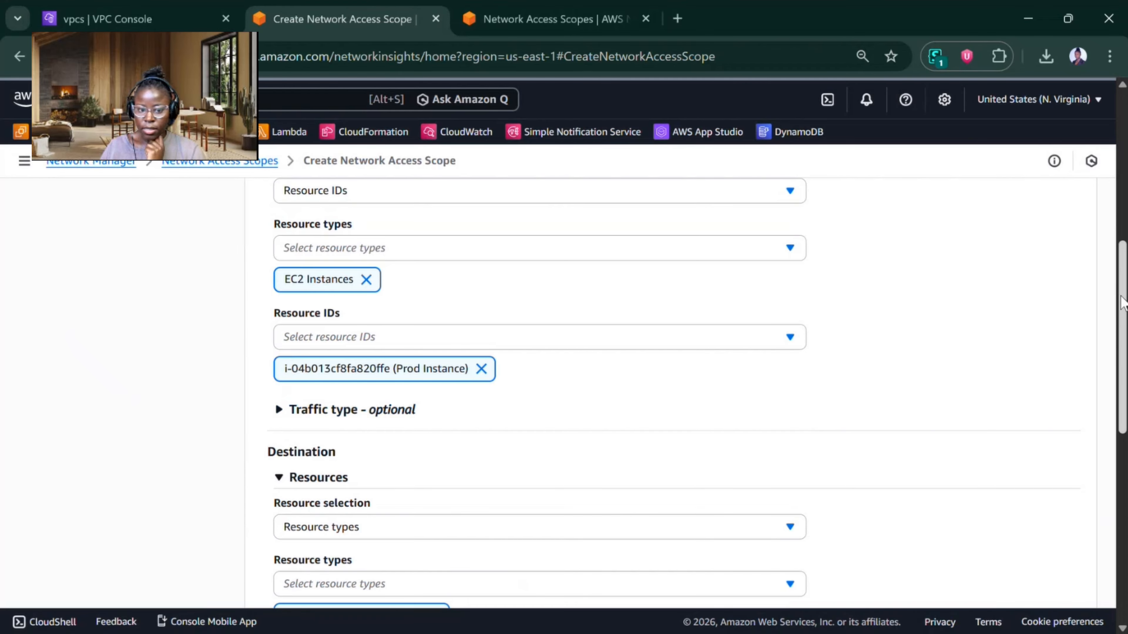
Step: Set the resource selection of match condition 1's destination to Resource types
left_click_drag(1121, 304, 1120, 382)
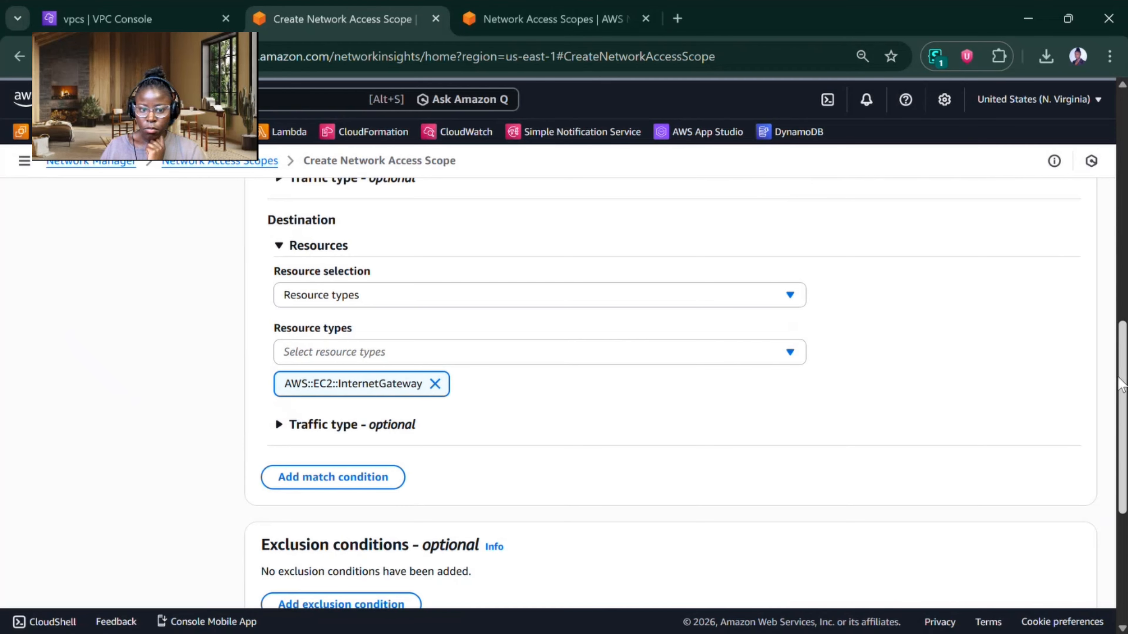
left_click(438, 297)
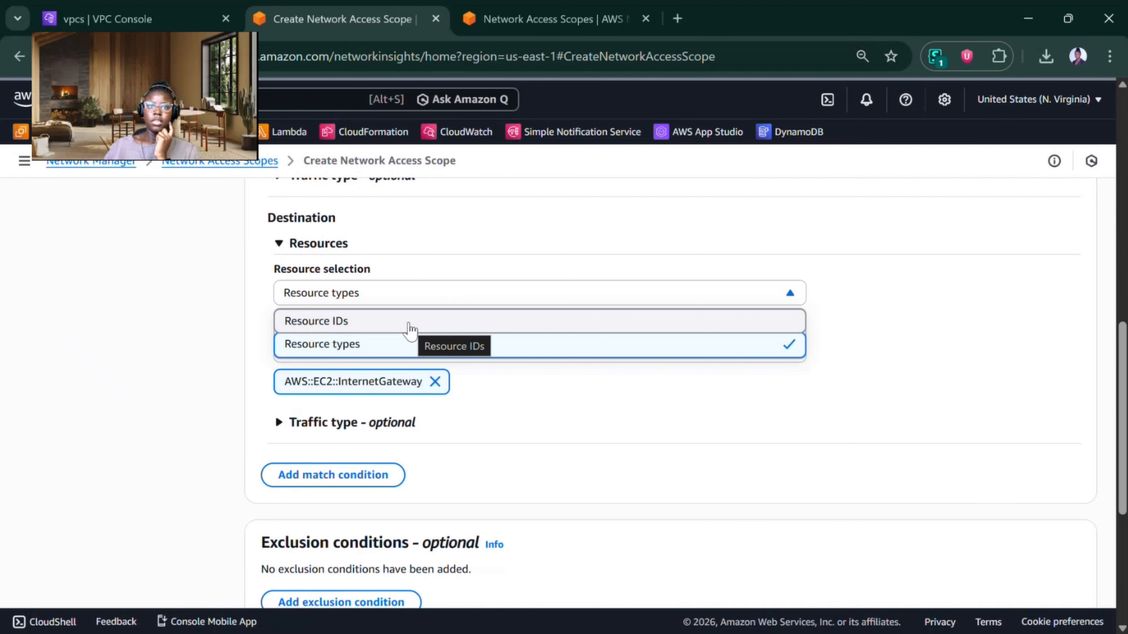
left_click(360, 344)
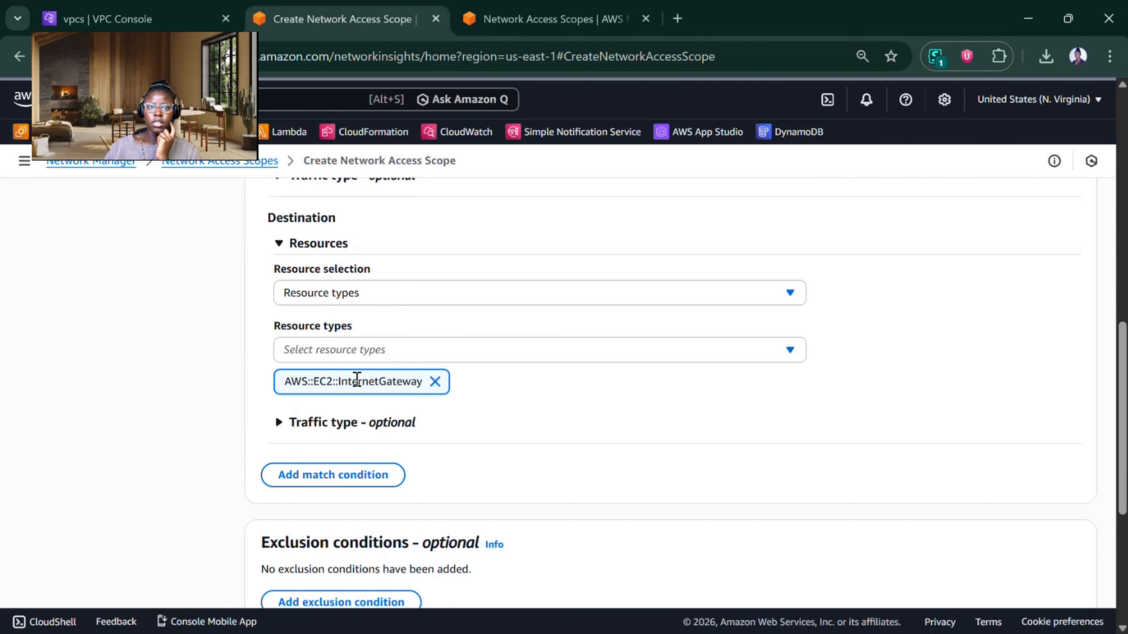
Step: Add an exclusion condition to the scope and expand the optional traffic type settings of its destination
left_click_drag(1122, 362, 1122, 465)
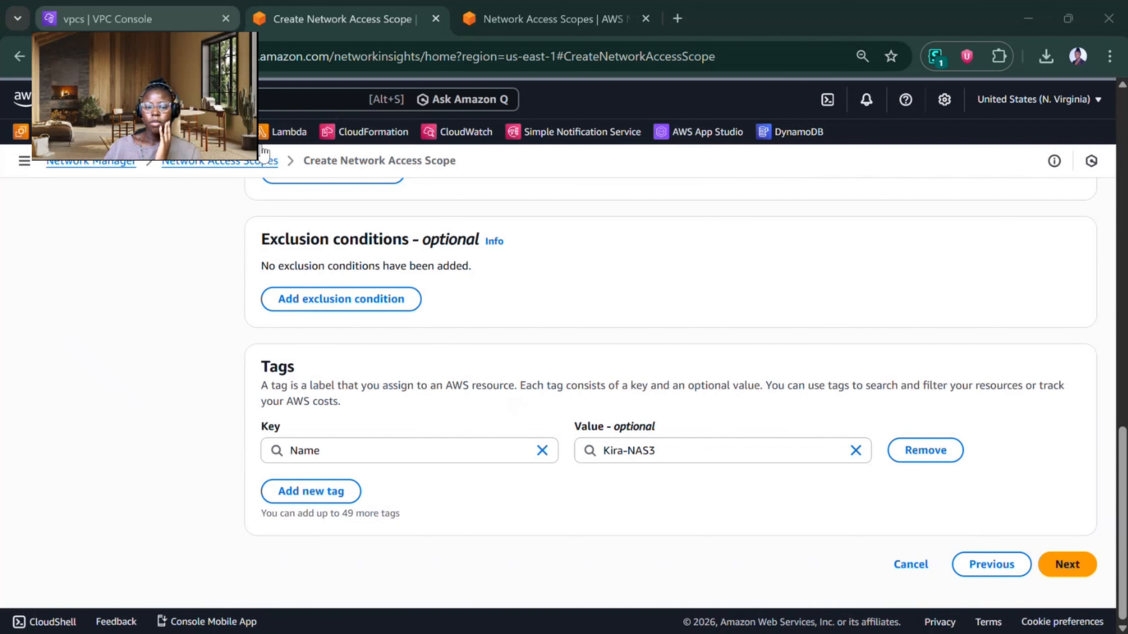
left_click(324, 304)
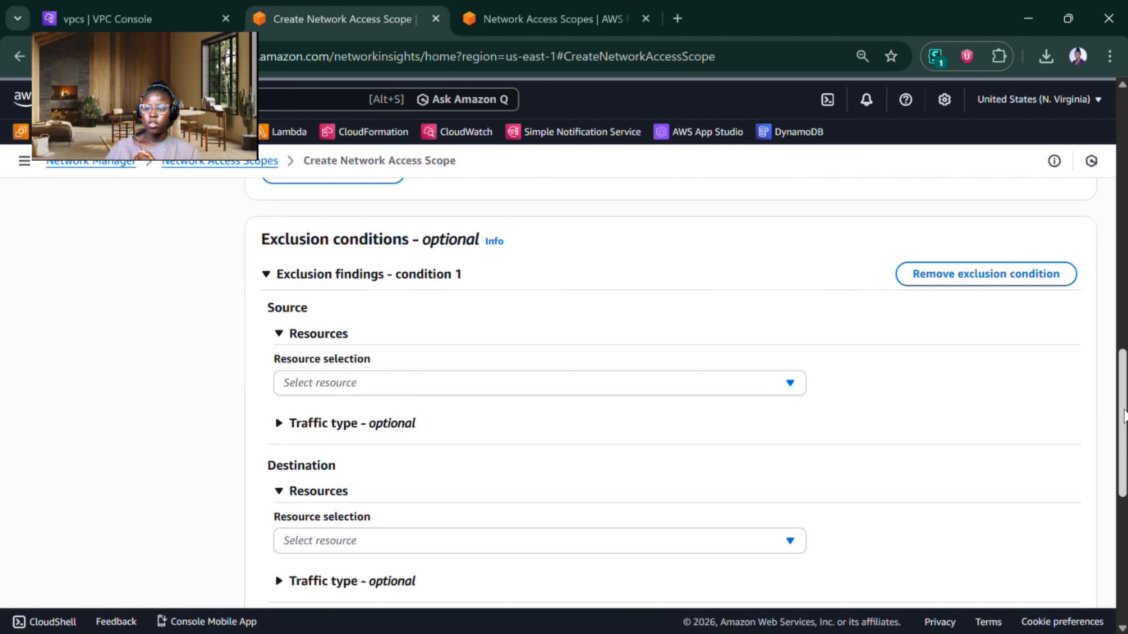
mouse_move(1122, 411)
left_mouse_down()
mouse_move(1122, 493)
mouse_move(1122, 434)
left_mouse_up()
left_click(431, 474)
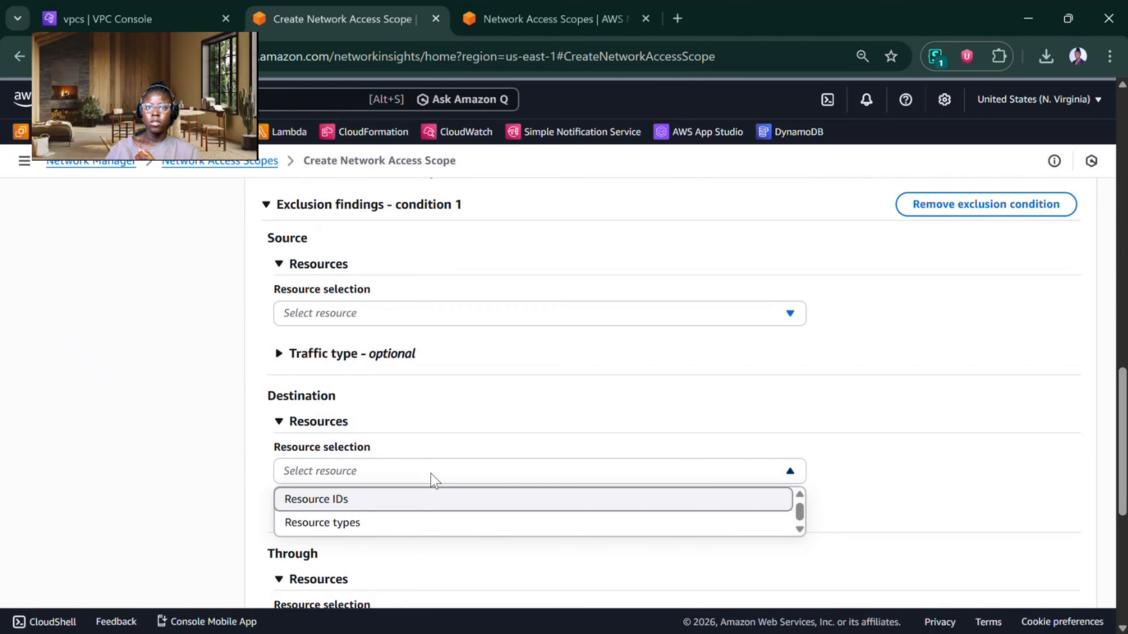
left_click(430, 474)
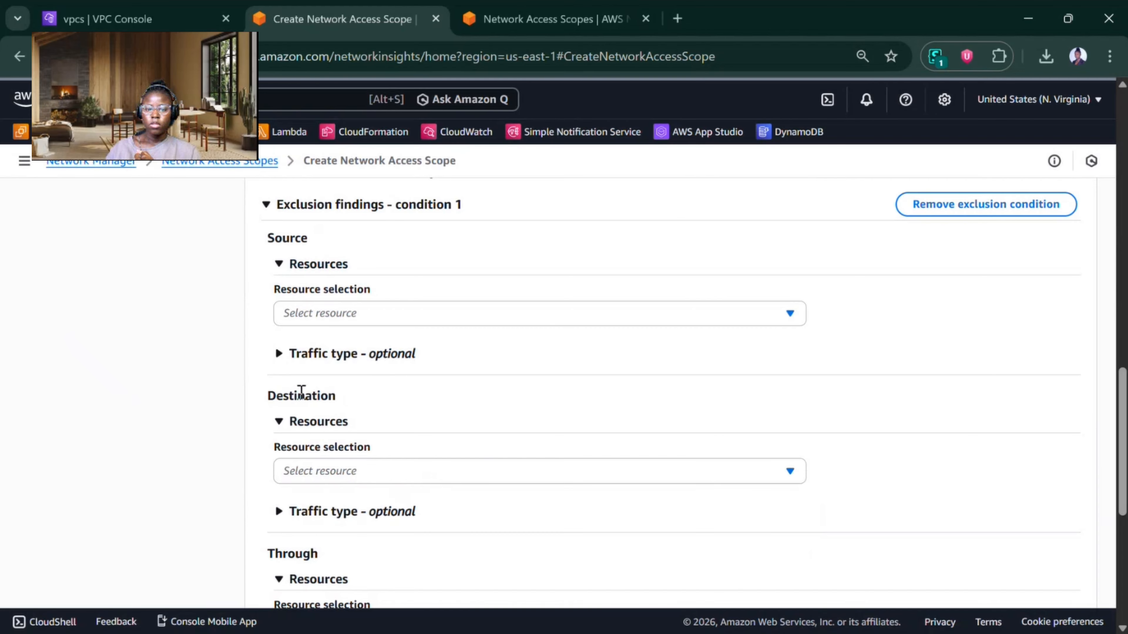
left_click(323, 510)
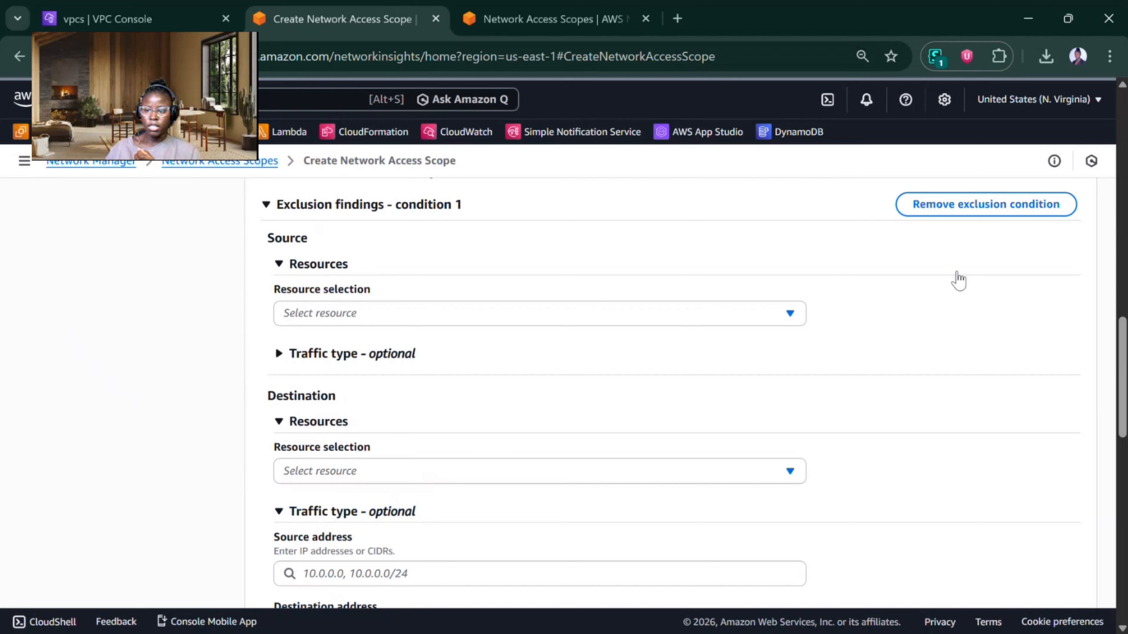
Step: Set the destination address in the exclusion condition's destination traffic settings to 55.3.0.0/16
left_click_drag(1122, 364, 1122, 428)
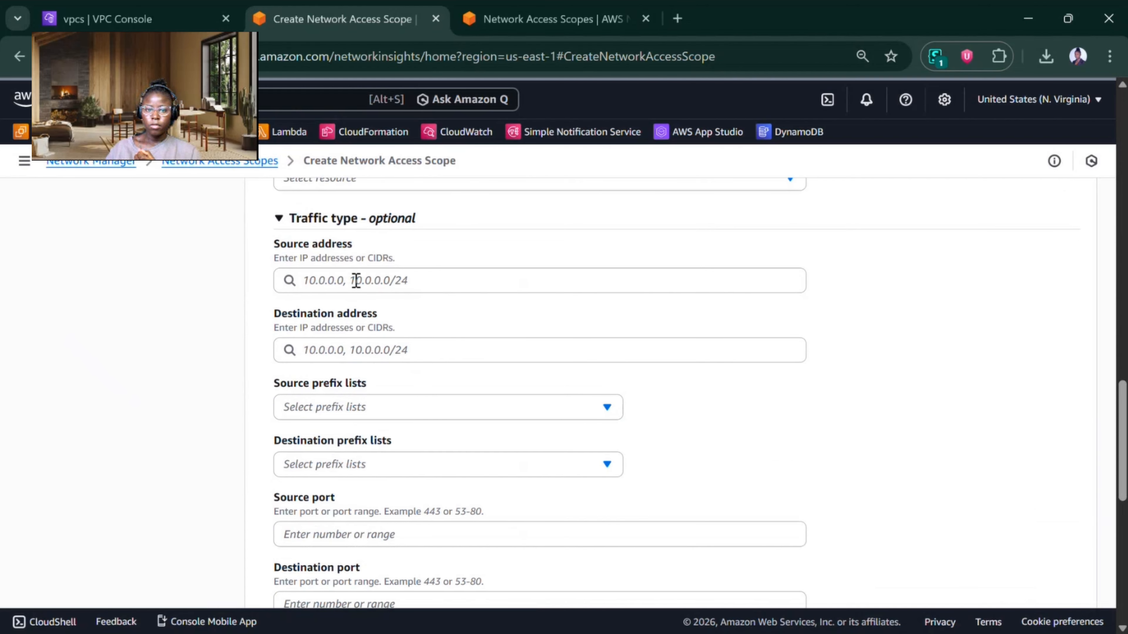
left_click(337, 358)
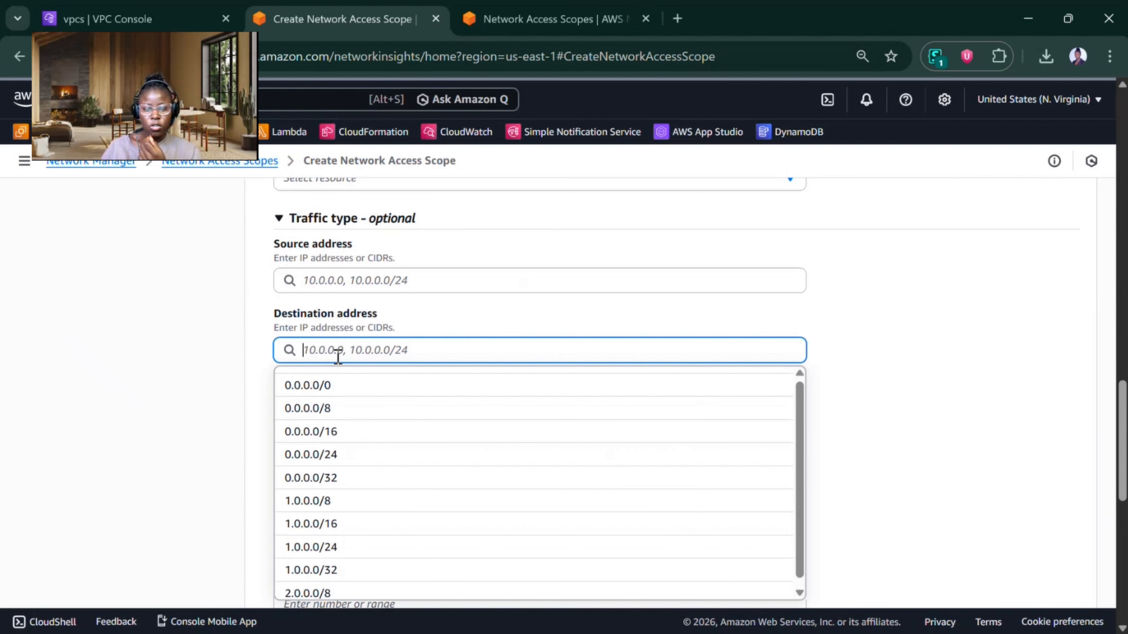
type("55")
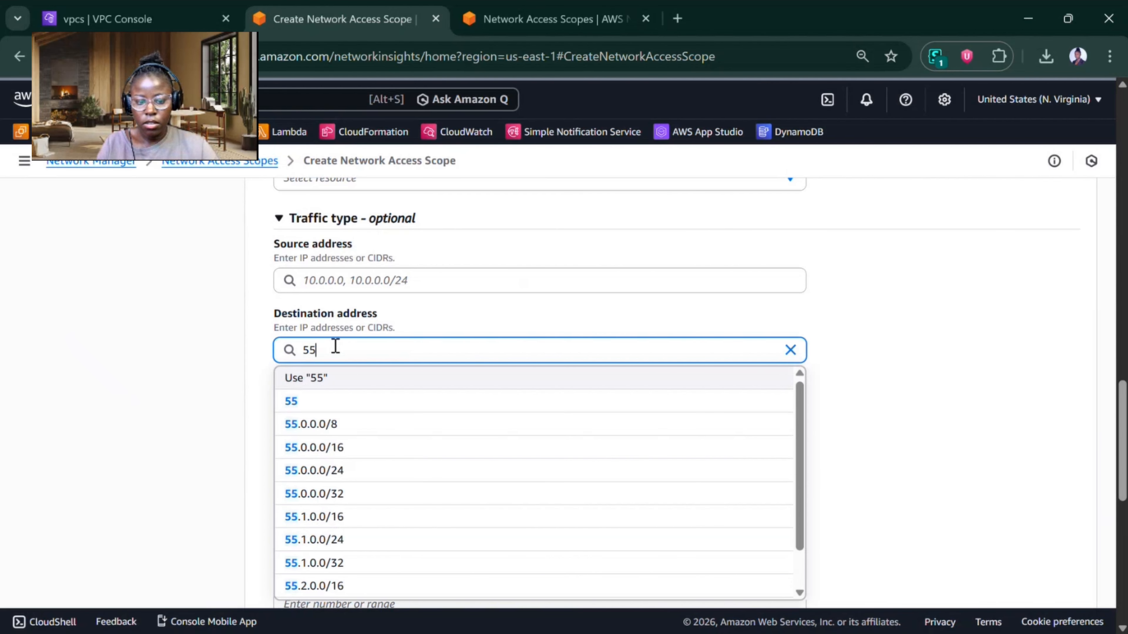
type(".3.0.0.")
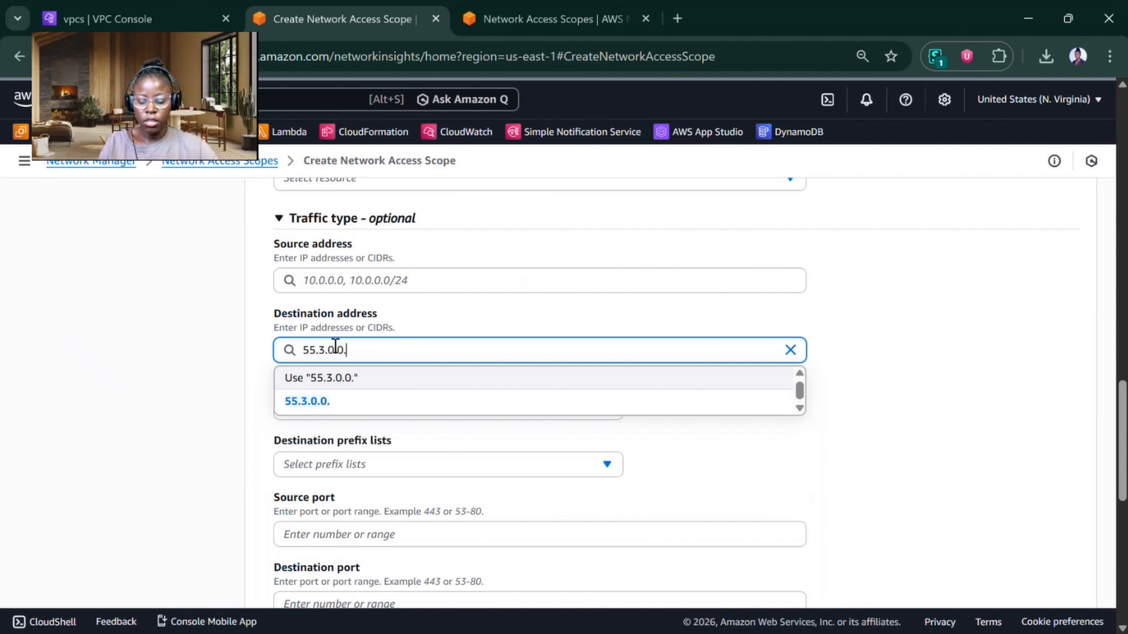
key("BackSpace")
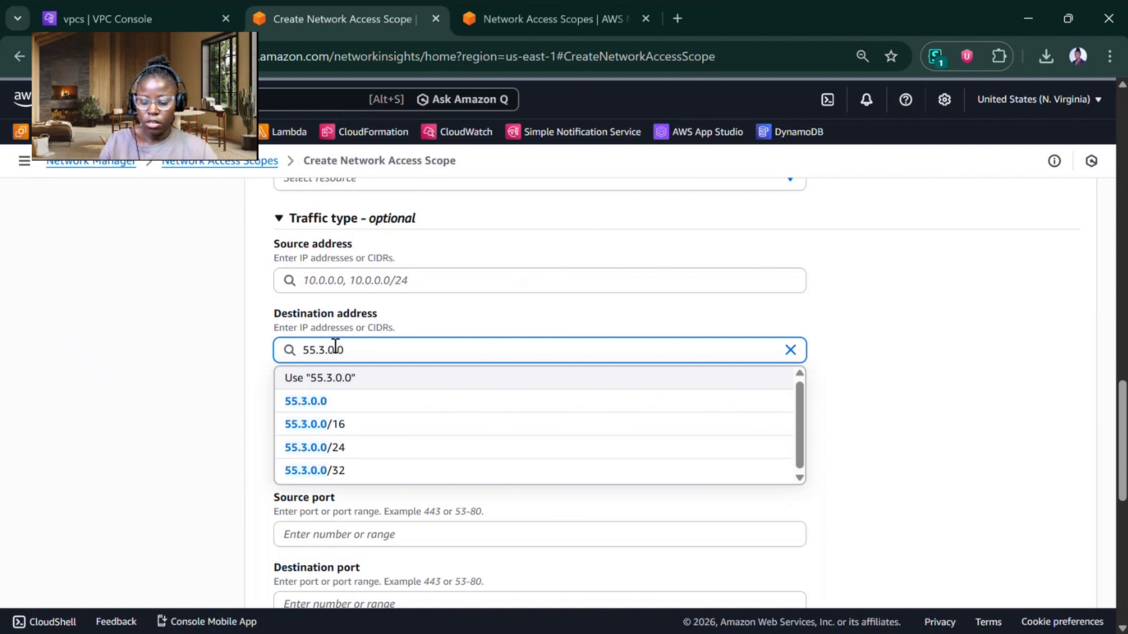
type("/16")
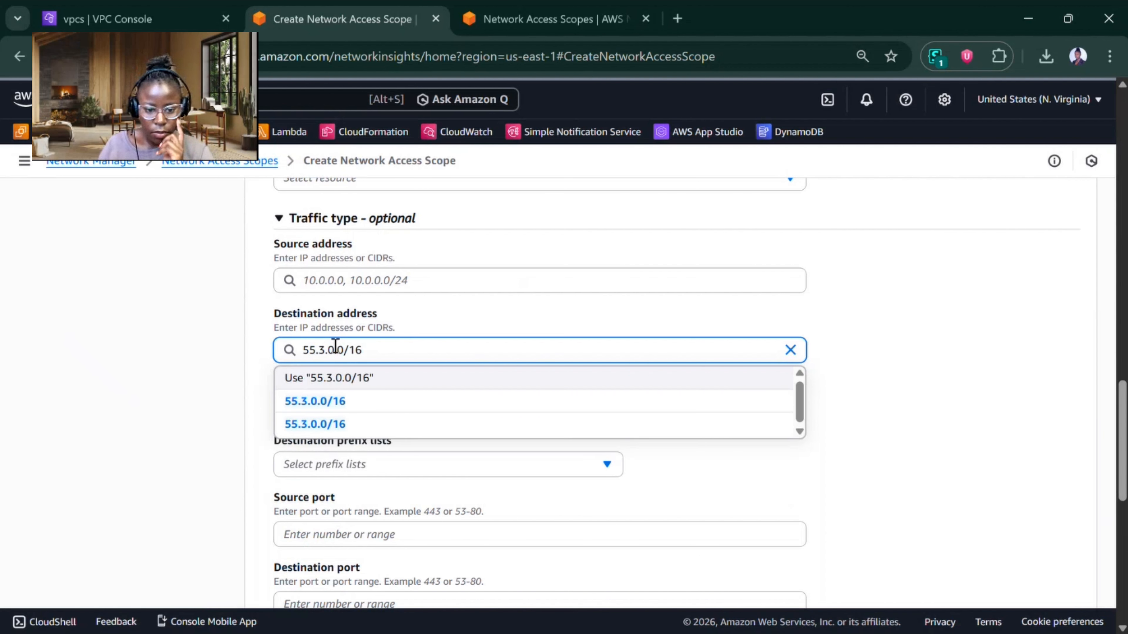
left_click(341, 401)
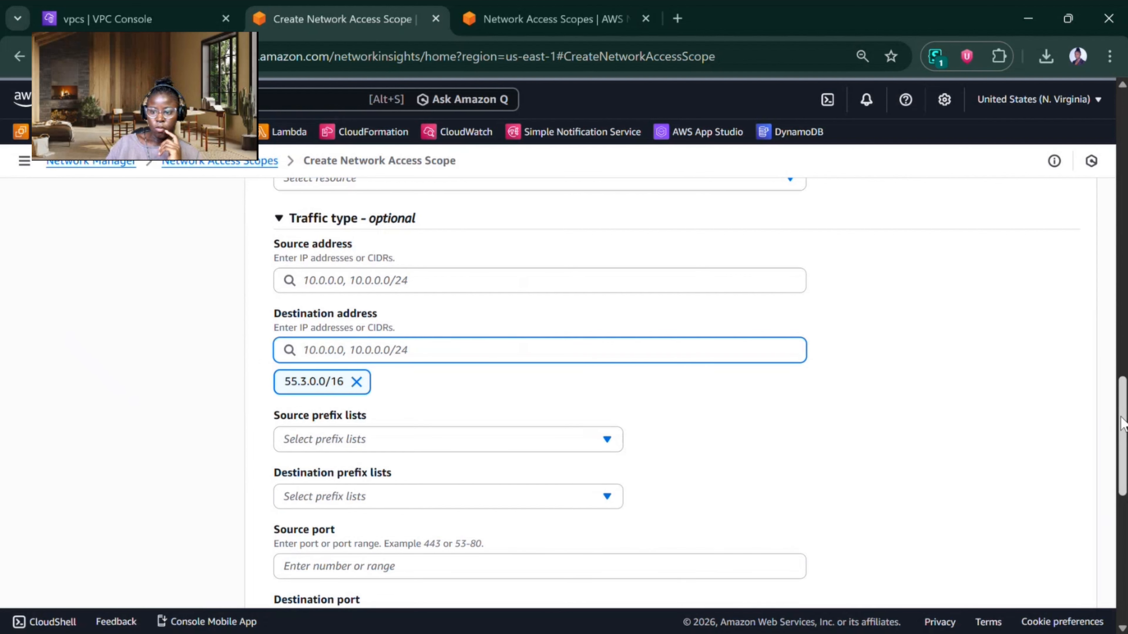
Step: Set the exclusion condition's destination port to 443 and its traffic type to TCP
scroll(430, 383, "down", 5)
left_click(413, 420)
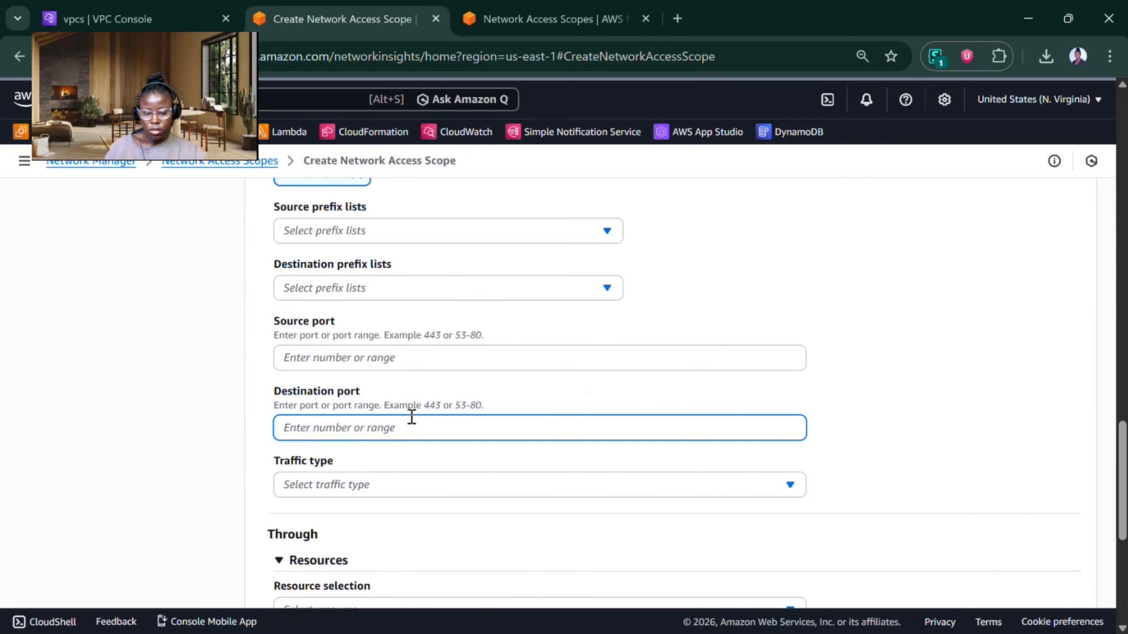
type("443")
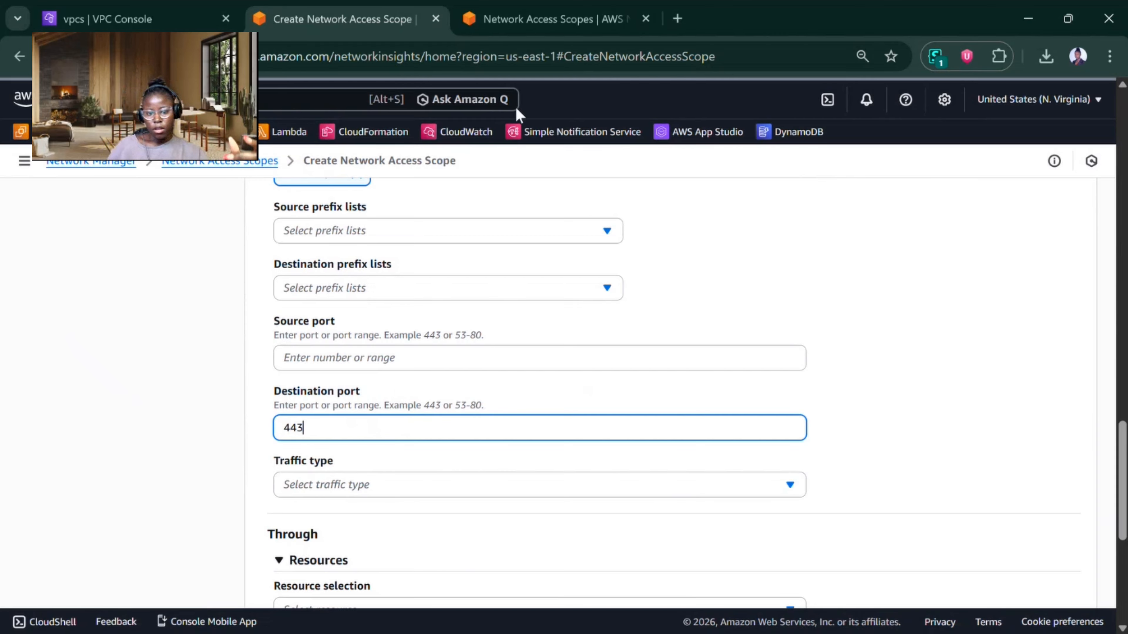
left_click(338, 490)
left_click(315, 533)
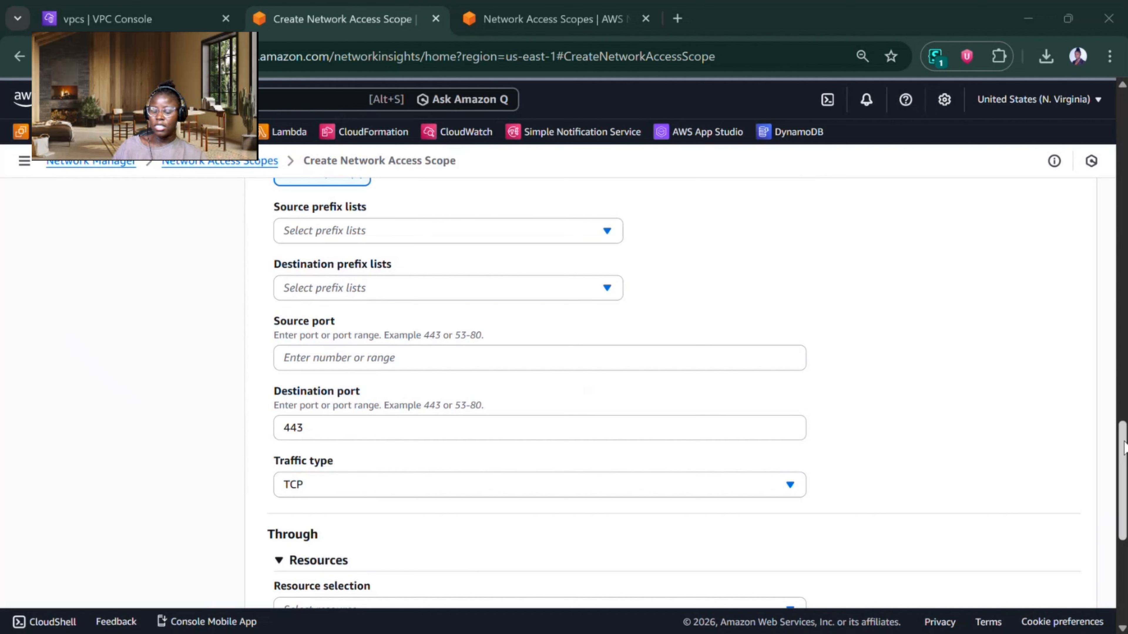
left_click_drag(1123, 446, 1099, 554)
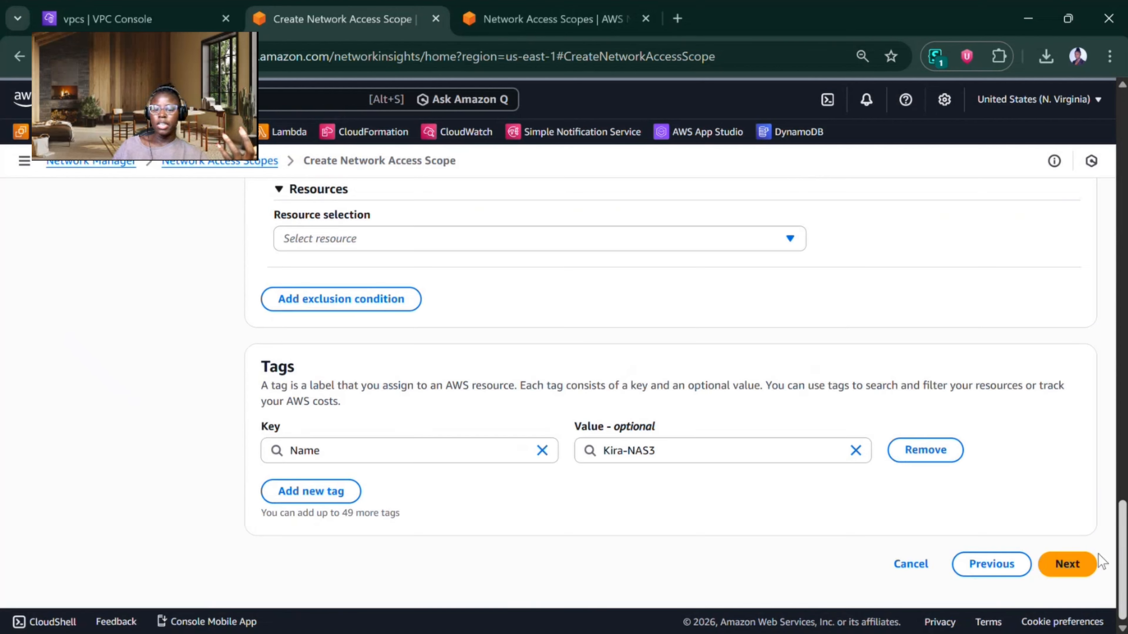
Step: Review the Kira-NAS3 scope definition with its match and exclusion conditions, and create the Network Access Scope
mouse_move(1122, 551)
left_mouse_down()
mouse_move(1122, 397)
mouse_move(1121, 546)
left_mouse_up()
scroll(1060, 509, "down", 2)
left_click(1066, 564)
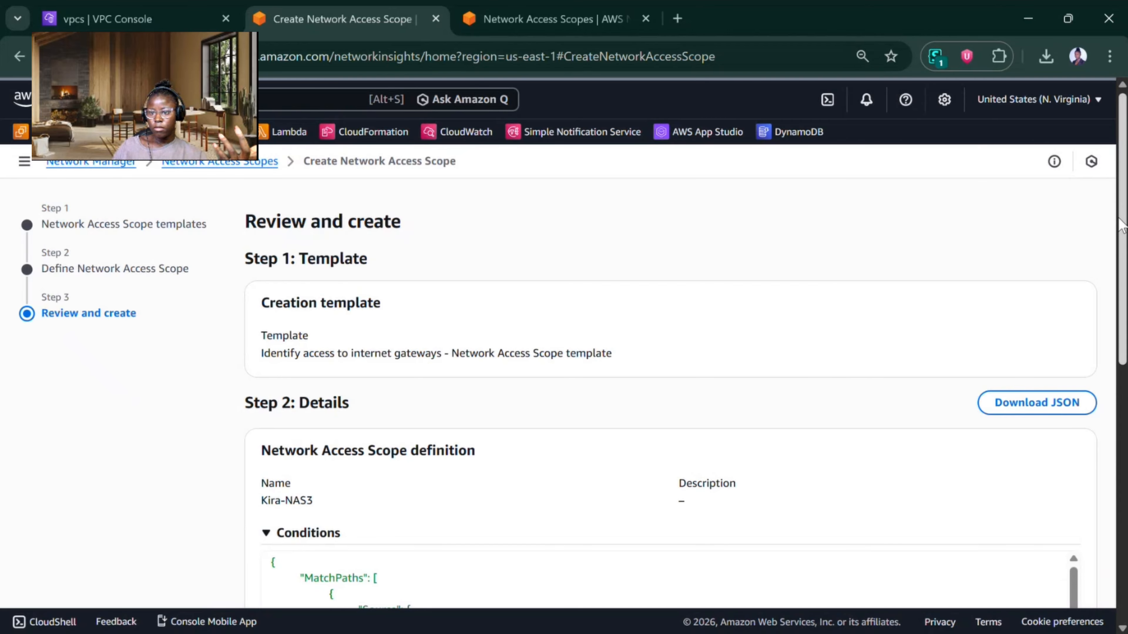
scroll(1122, 227, "down", 6)
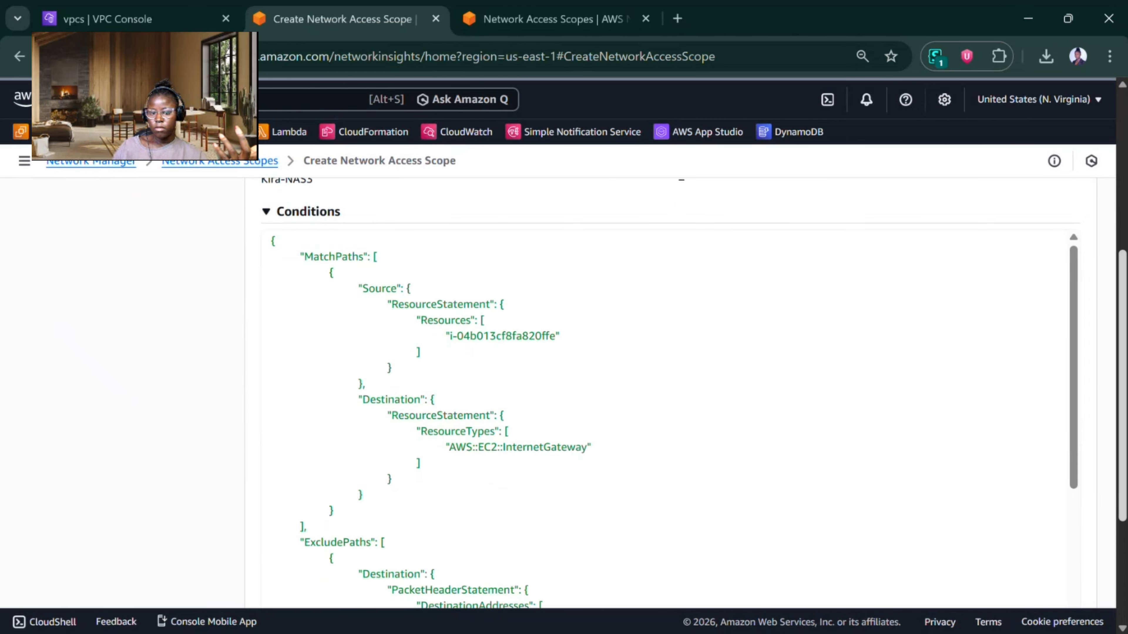
scroll(805, 358, "down", 5)
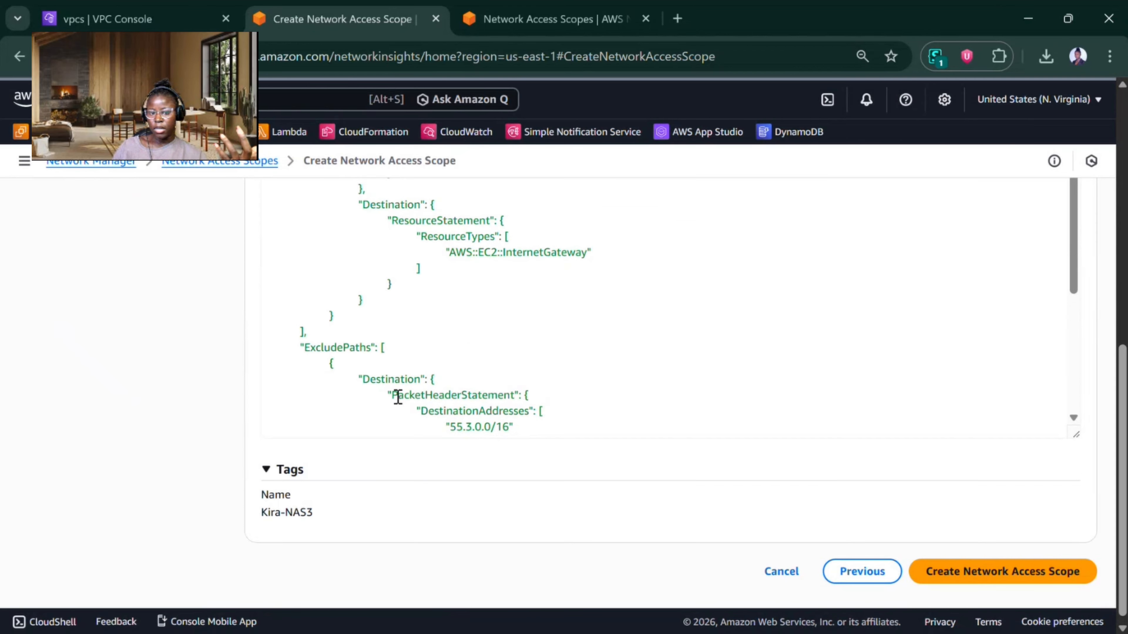
left_click(997, 572)
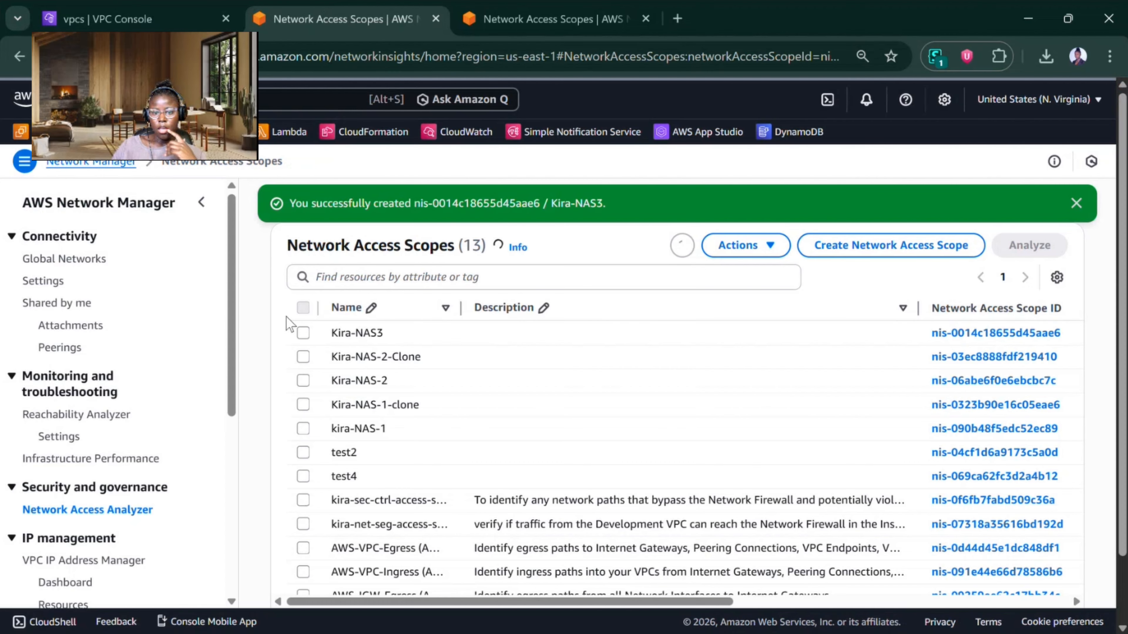
Step: Analyze the Kira-NAS3 scope and review the path details of its finding from the Prod Instance to the internet gateway
left_click(303, 332)
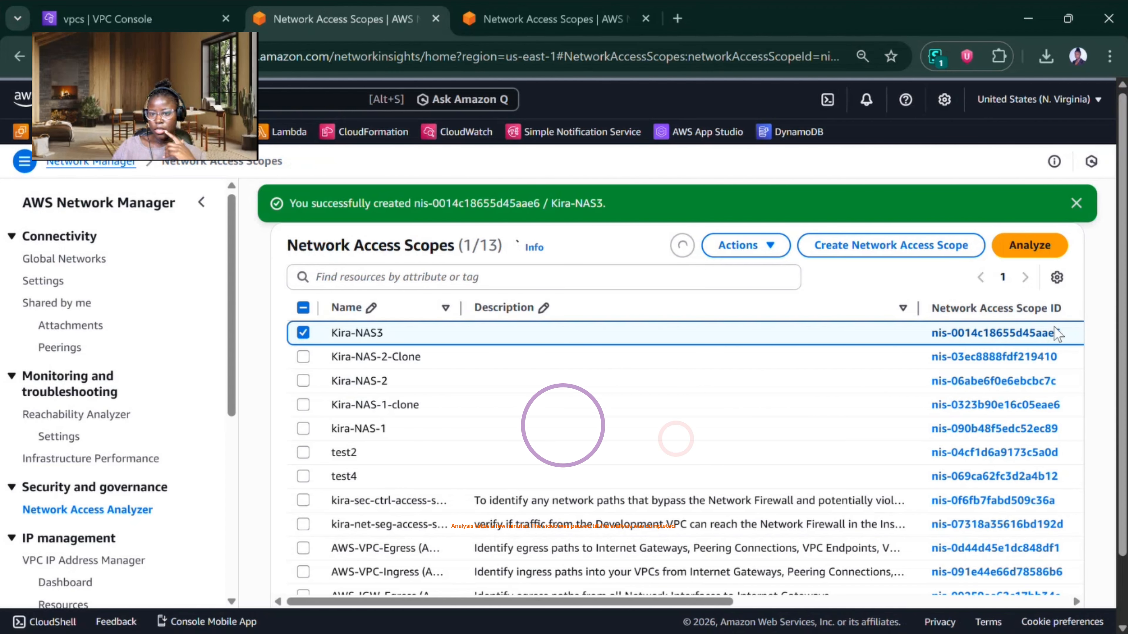
left_click(1029, 246)
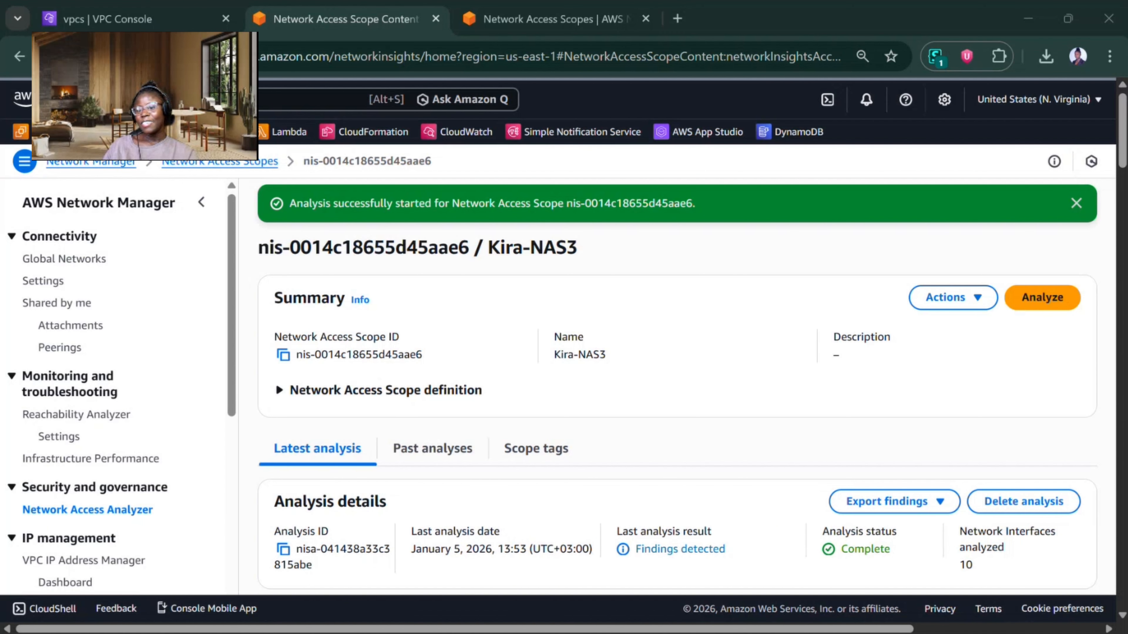
scroll(1120, 182, "down", 5)
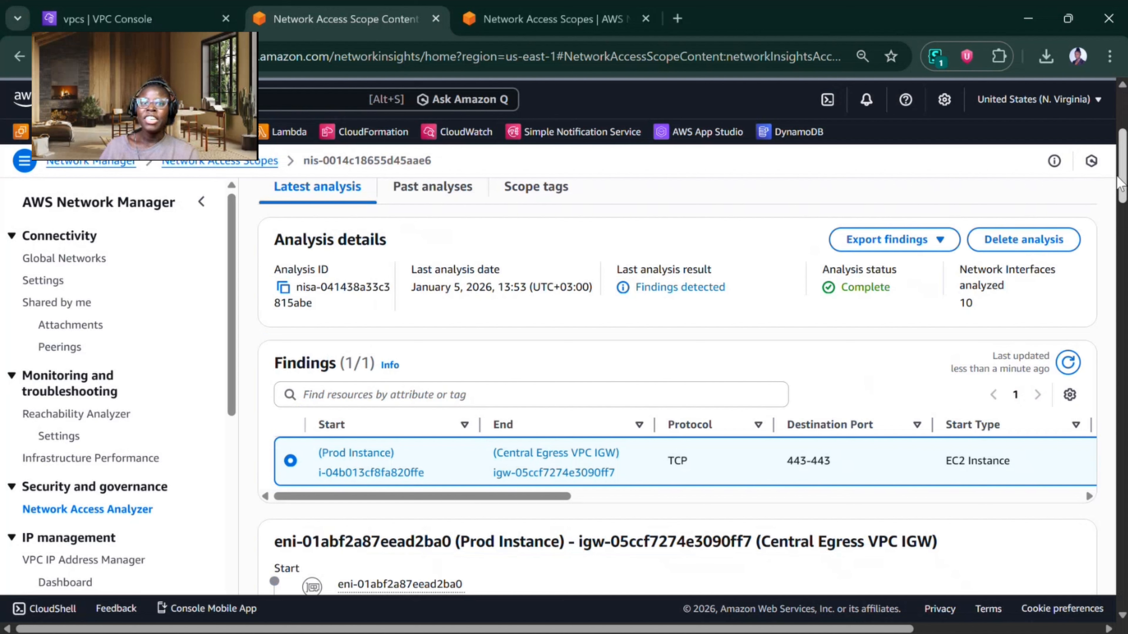
left_click_drag(1121, 204, 1127, 481)
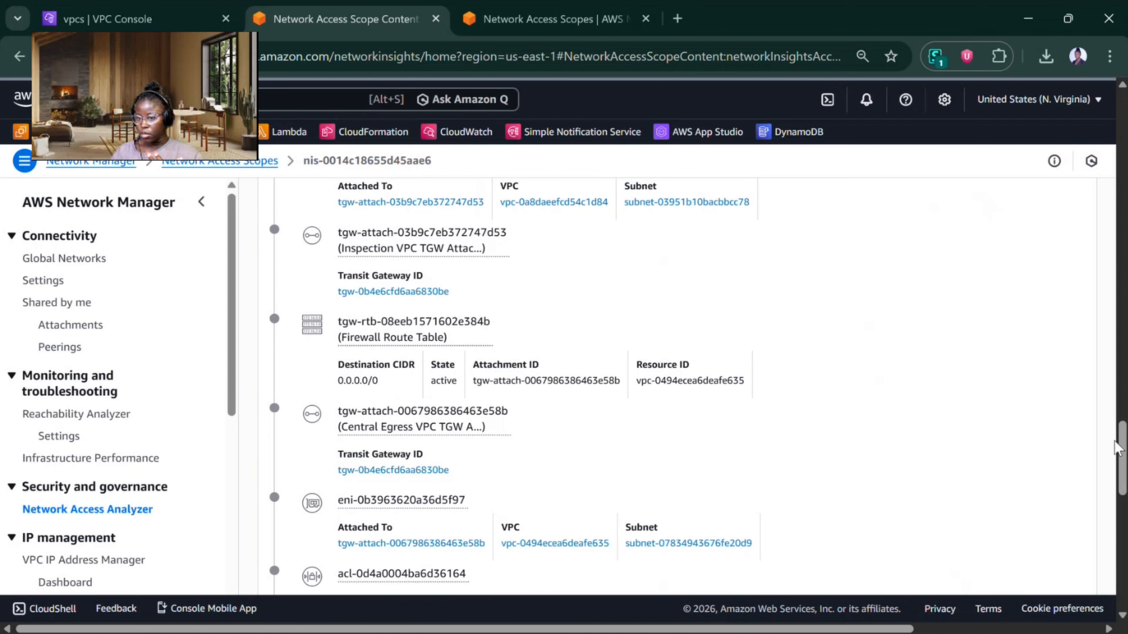
left_click_drag(1124, 451, 1084, 207)
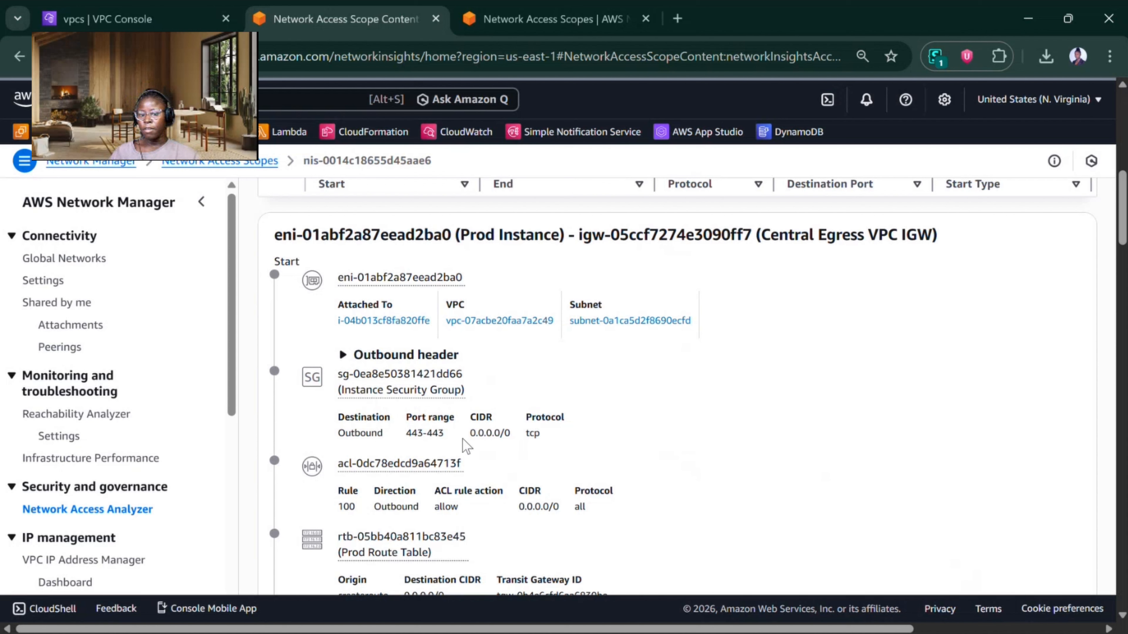
Step: Check the Instance Security Group's outbound entry in the finding path and open that security group's page
left_click_drag(470, 433, 538, 433)
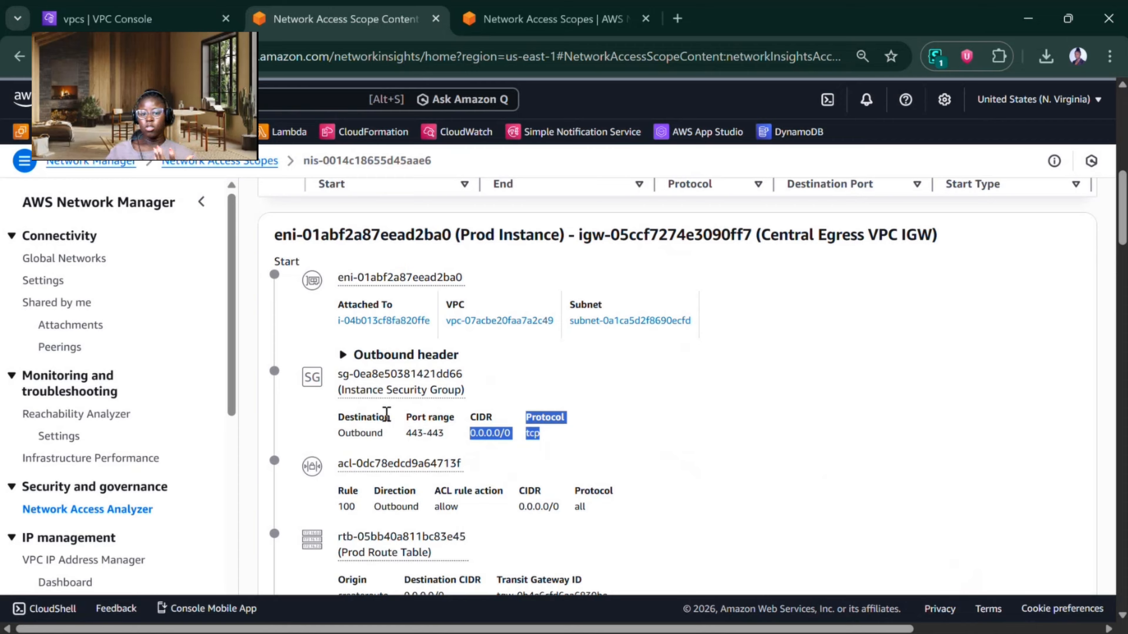
left_click(380, 399)
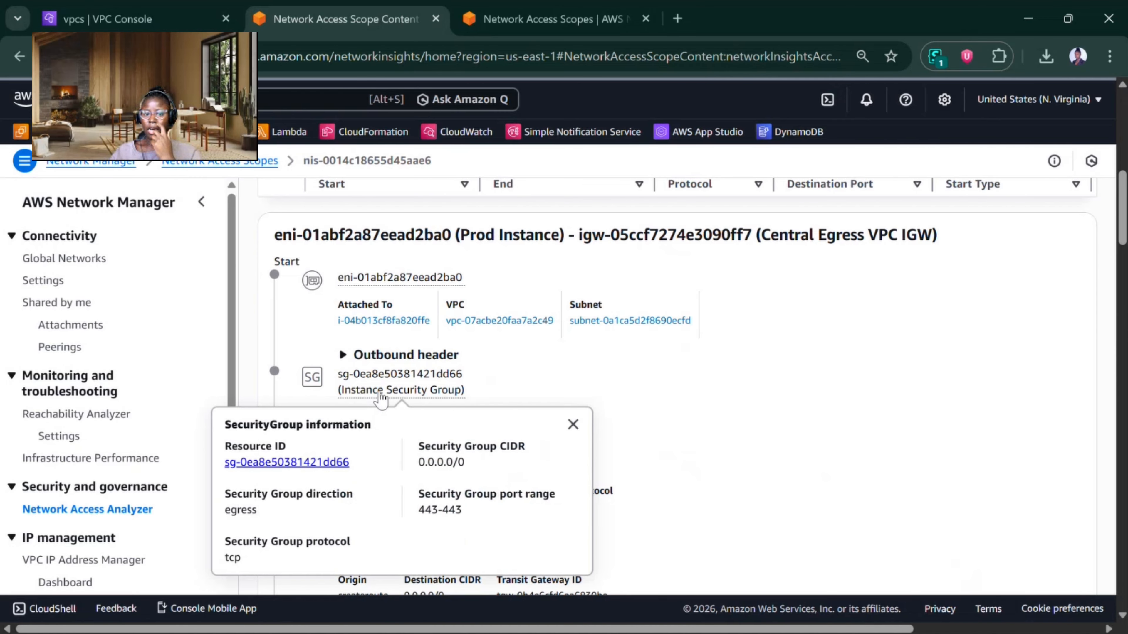
left_click(302, 464)
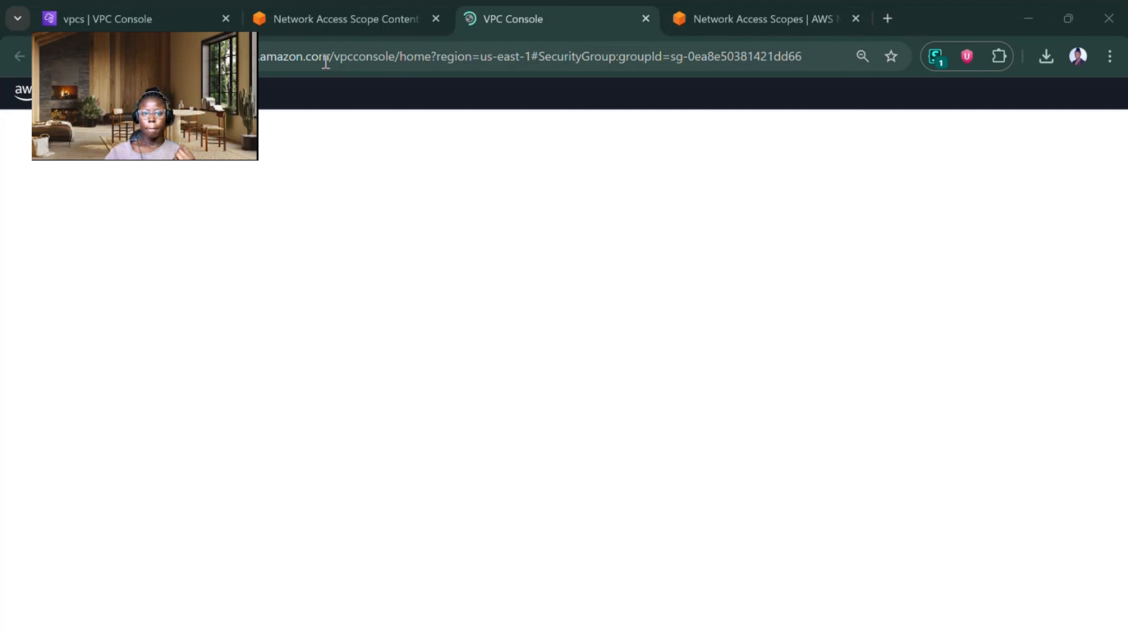
mouse_move(341, 30)
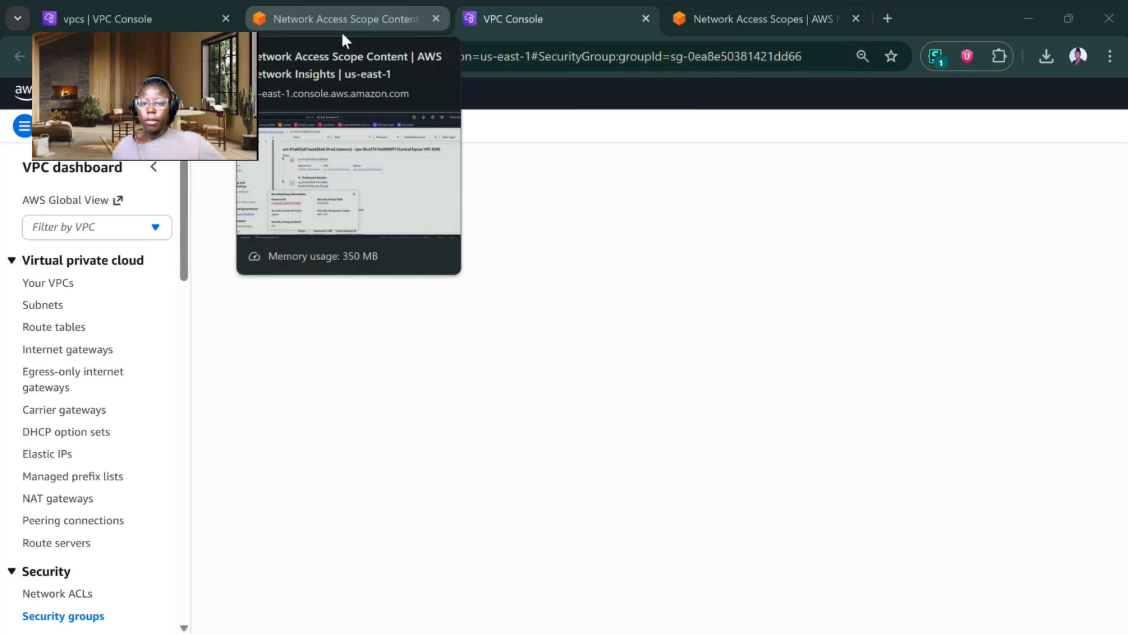
mouse_move(170, 12)
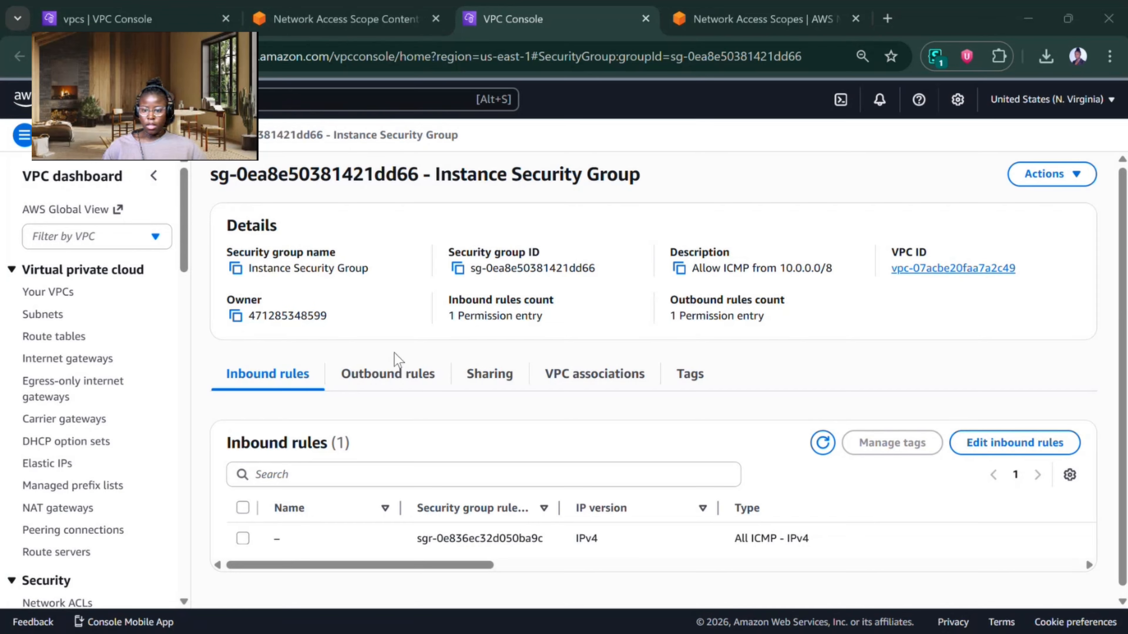
Step: Replace the destination of the Instance Security Group's outbound HTTPS rule with 55.3.0.0/16 and save the rules
left_click(396, 375)
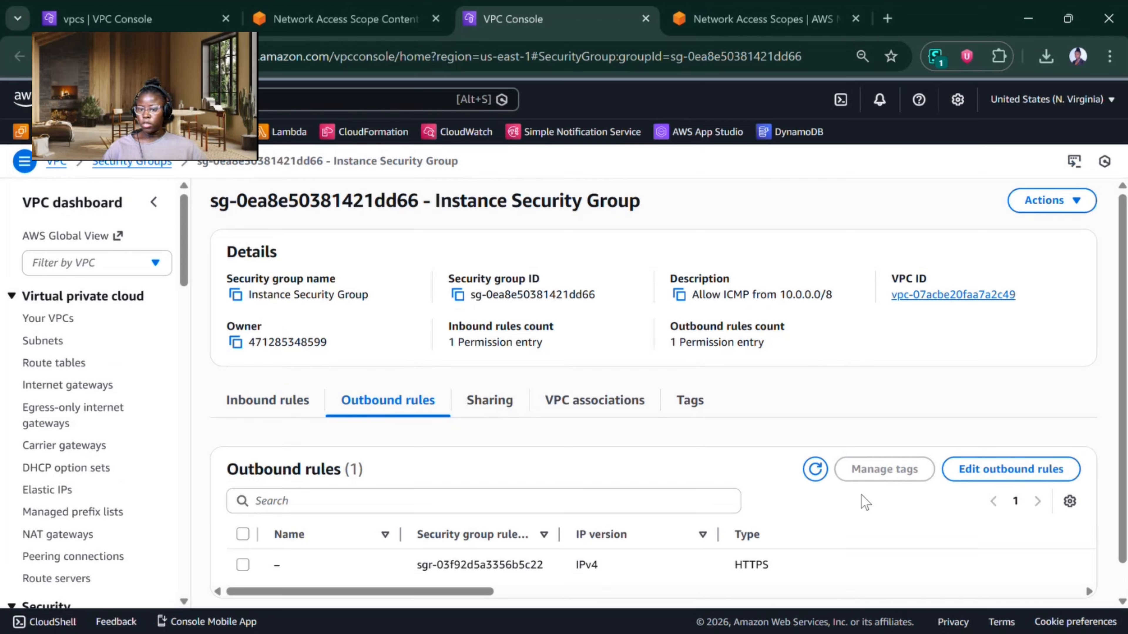
left_click(977, 468)
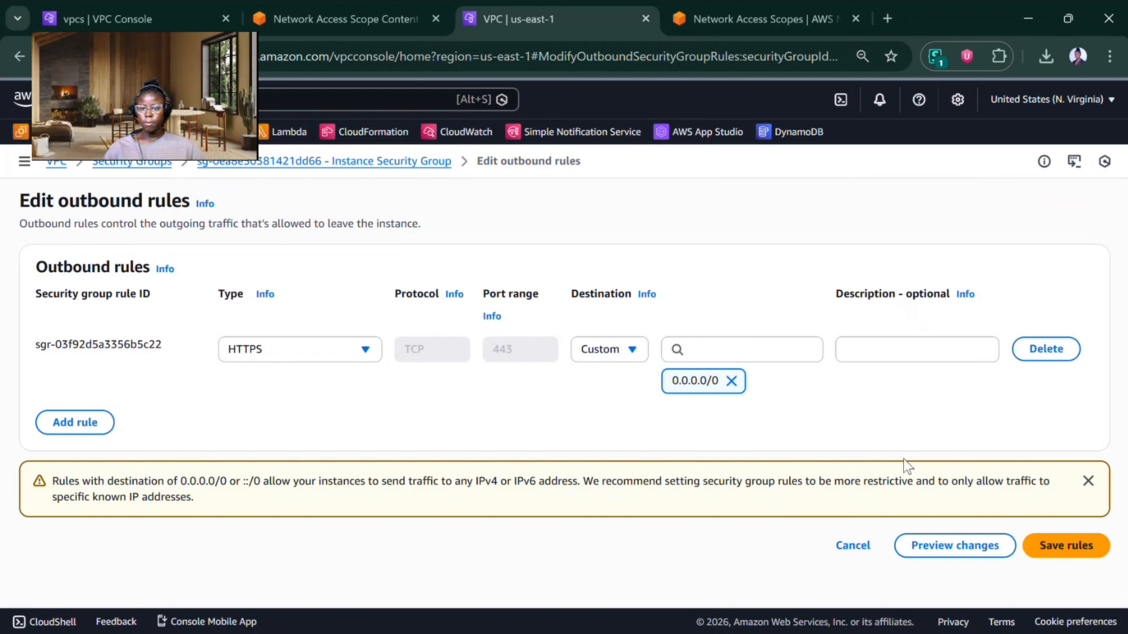
left_click(732, 380)
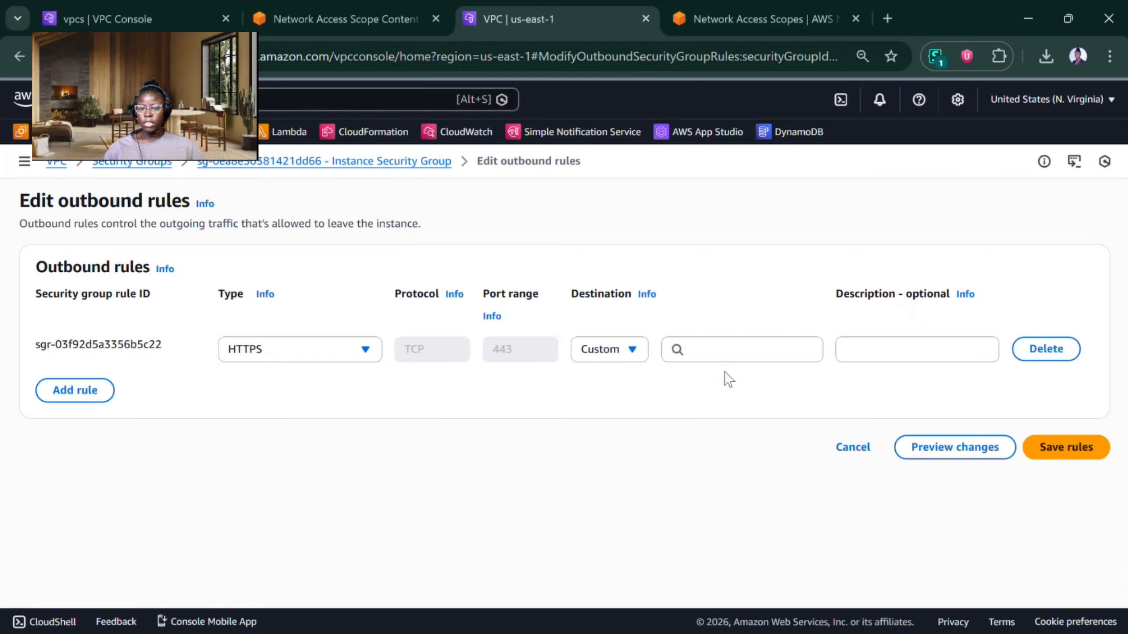
left_click(723, 353)
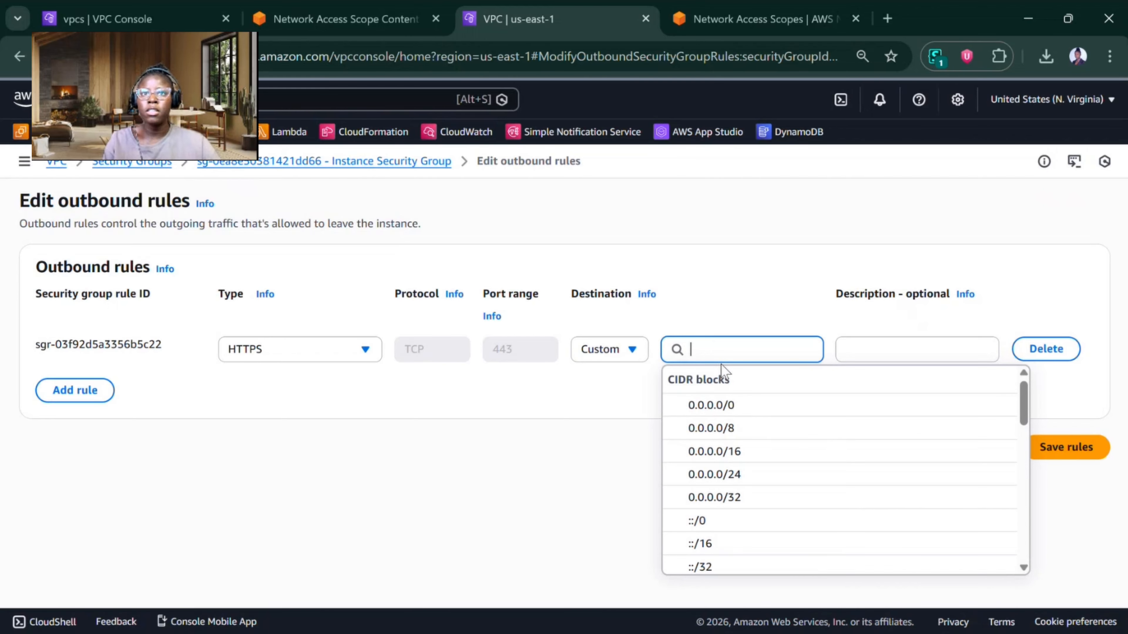
type("55.3.")
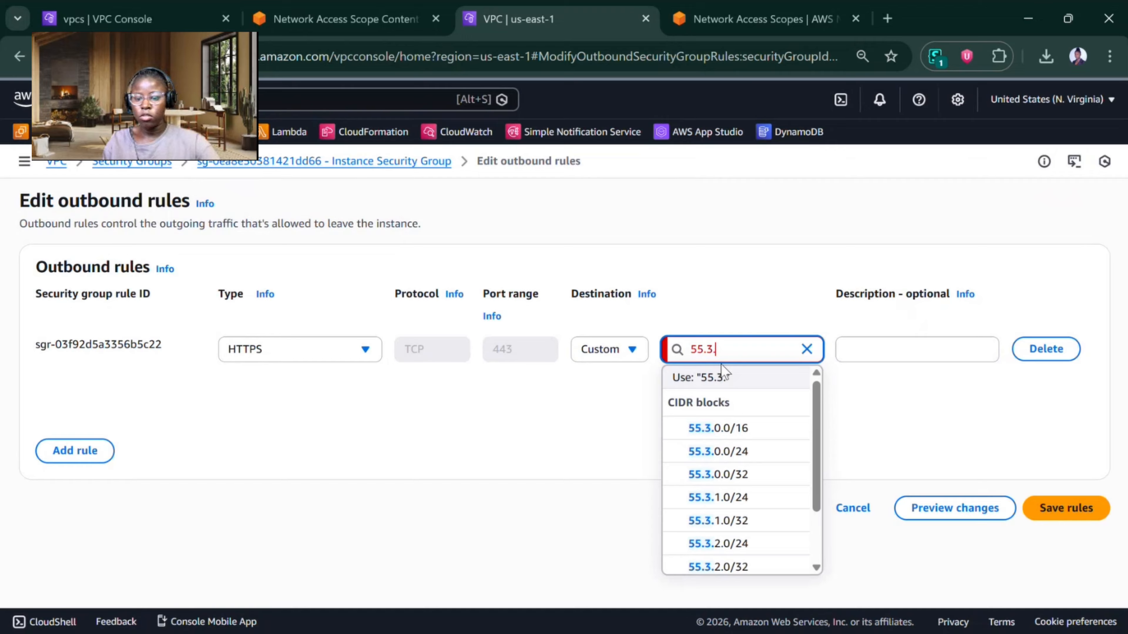
type("0.0/1")
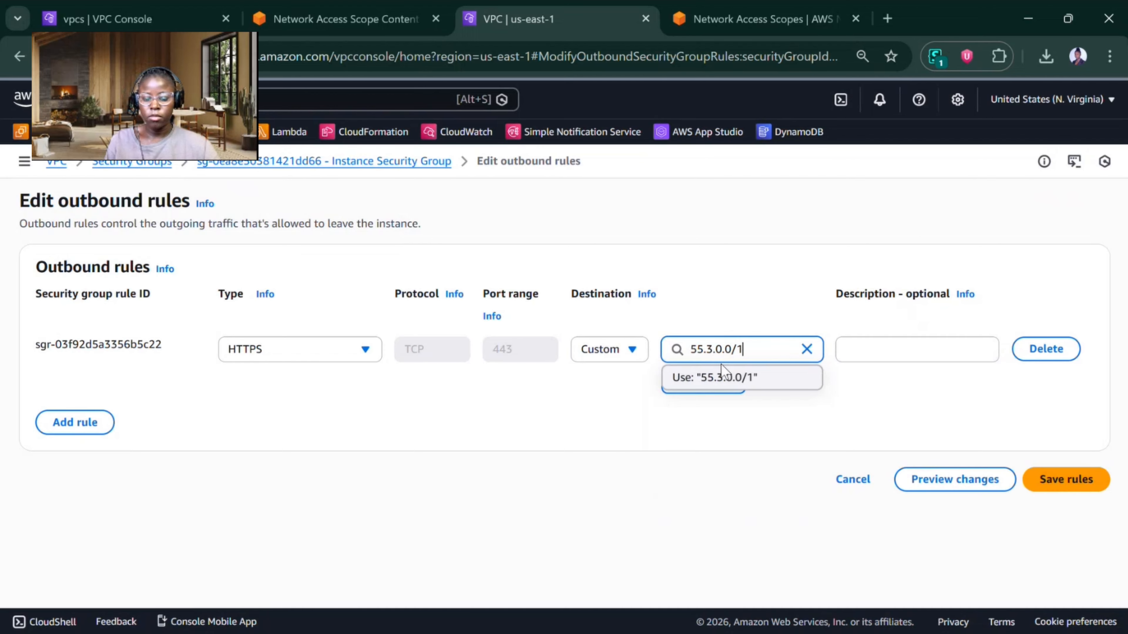
type("6")
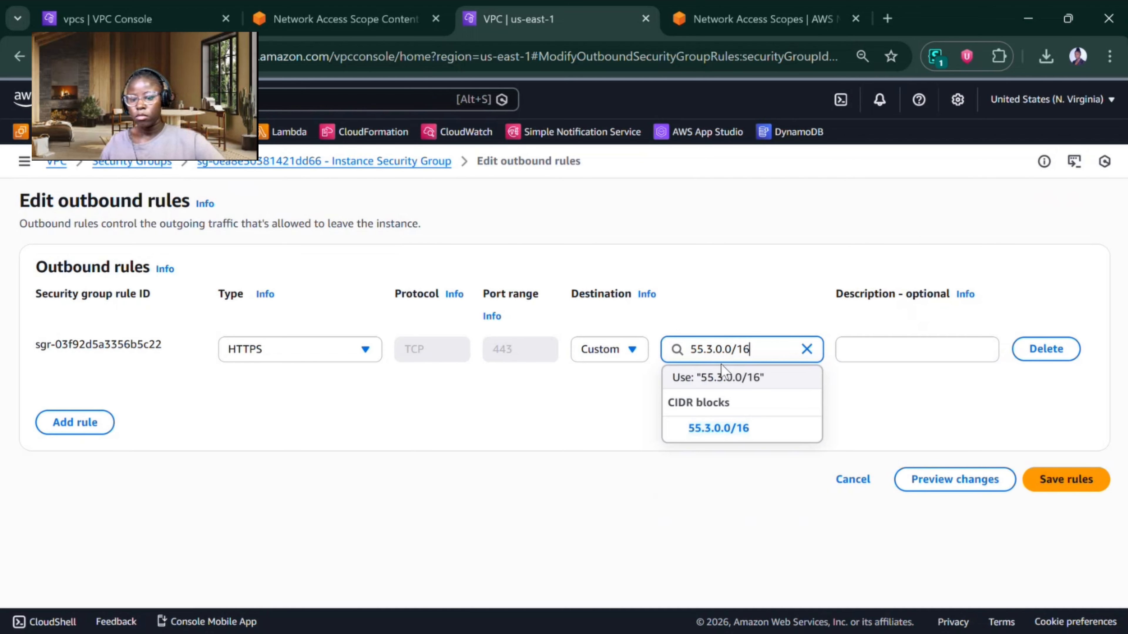
left_click(730, 429)
left_click(1055, 484)
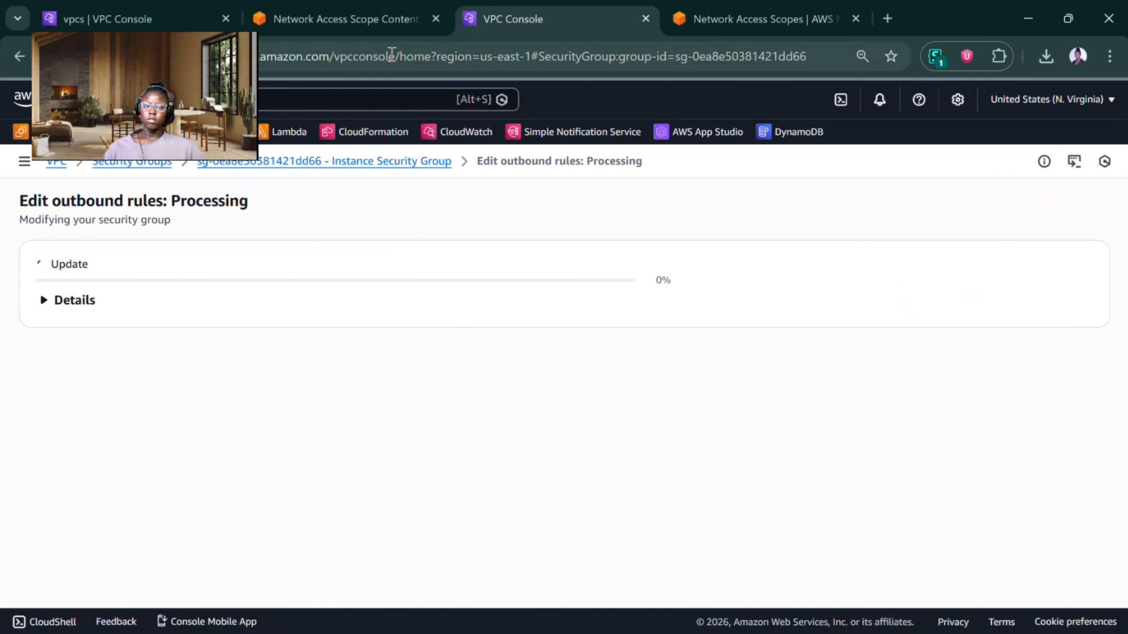
Step: Return to the Kira-NAS3 scope page and run its analysis again
left_click(349, 20)
left_click(734, 418)
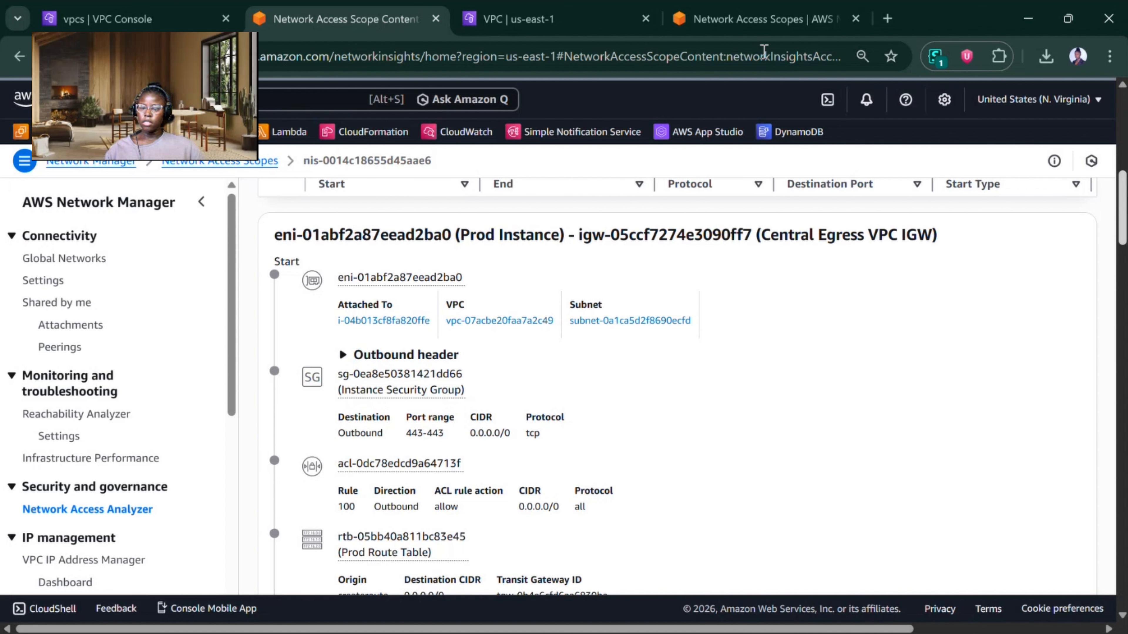
scroll(866, 201, "up", 3)
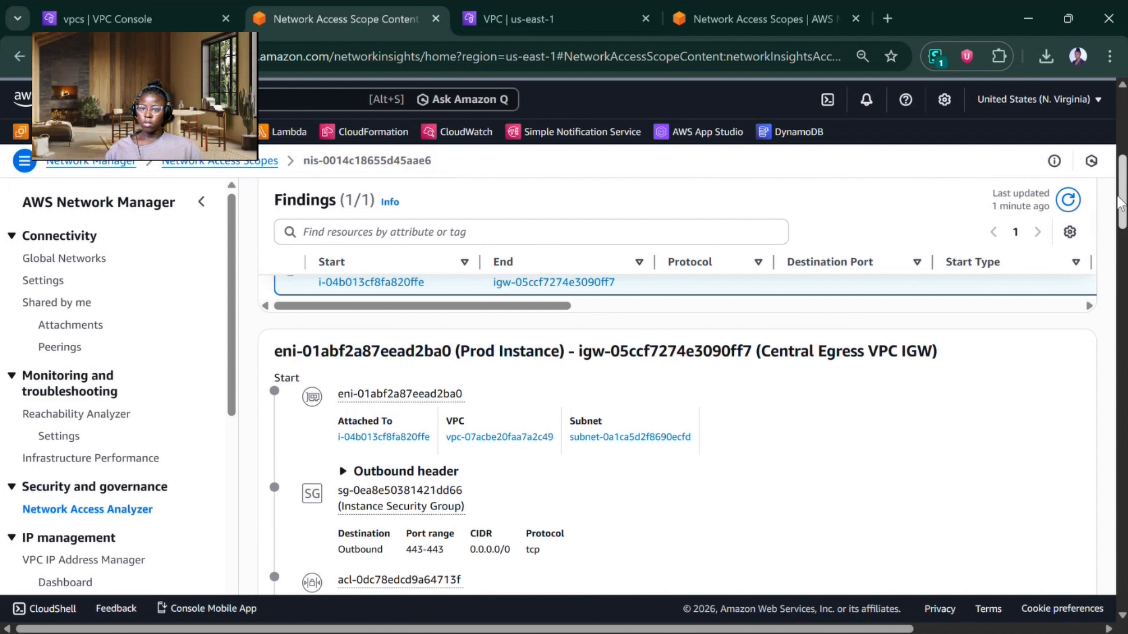
scroll(1119, 202, "up", 10)
left_click(1039, 299)
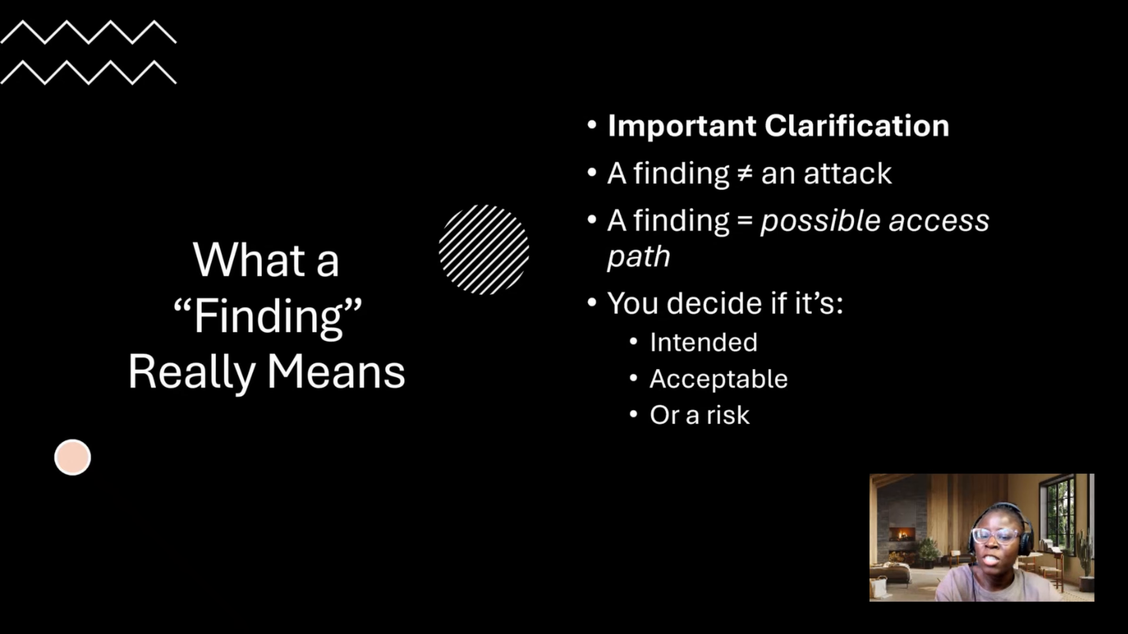
key("Right")
key("Left")
mouse_move(601, 152)
left_mouse_down()
mouse_move(914, 169)
mouse_move(649, 127)
left_mouse_up()
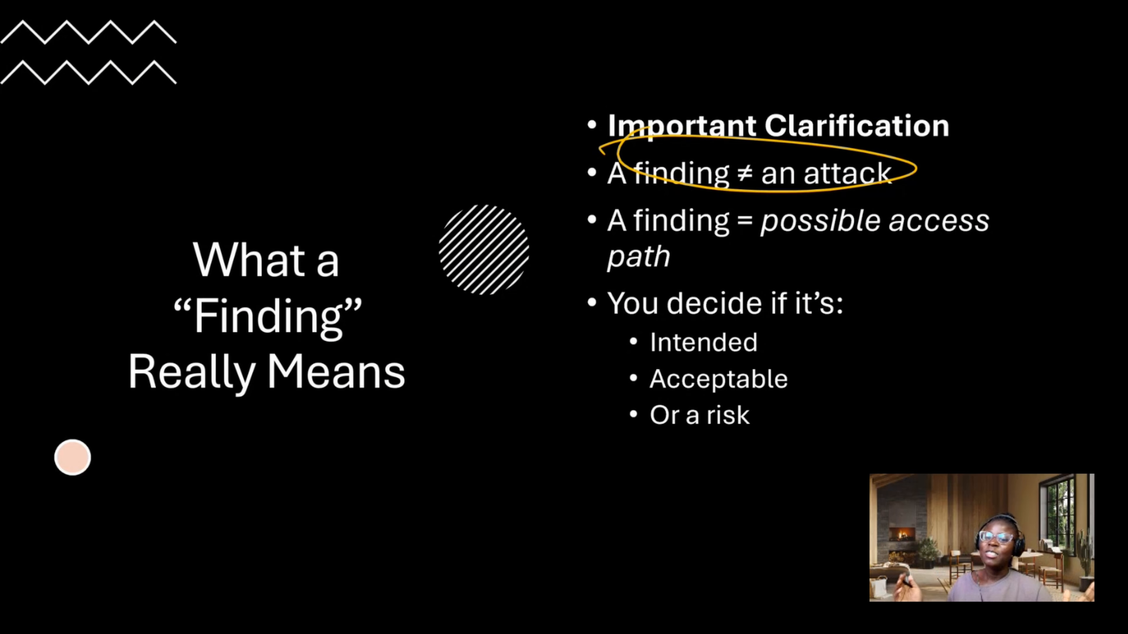
left_click_drag(798, 237, 910, 230)
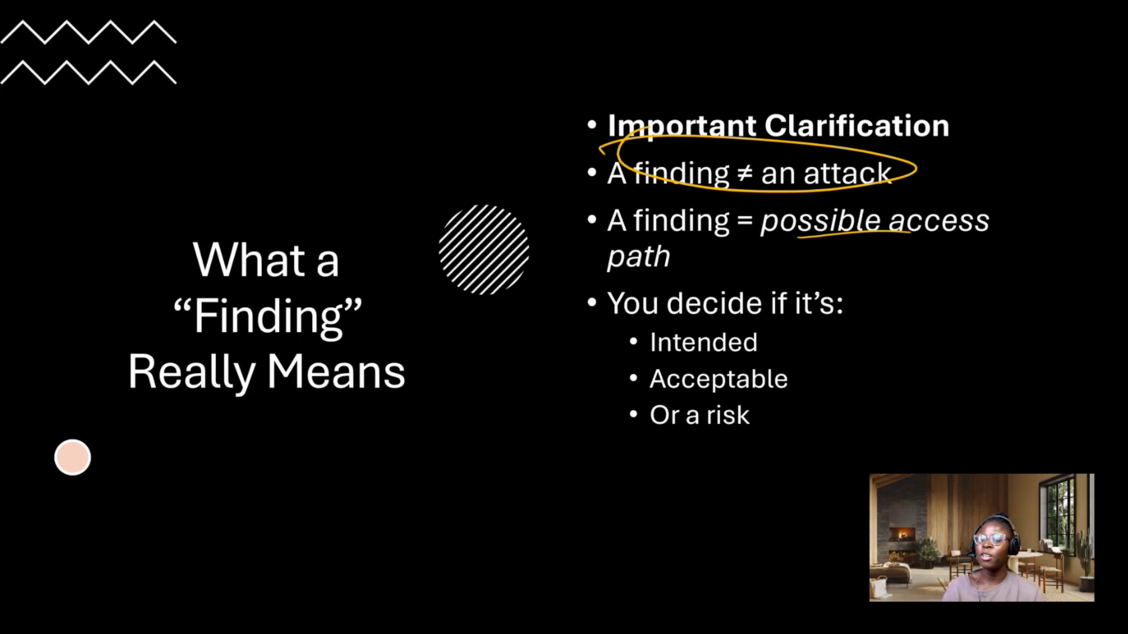
mouse_move(629, 279)
left_mouse_down()
mouse_move(573, 376)
mouse_move(621, 439)
left_mouse_up()
left_click_drag(738, 340, 774, 325)
left_click_drag(756, 390, 799, 370)
left_click_drag(759, 421, 784, 405)
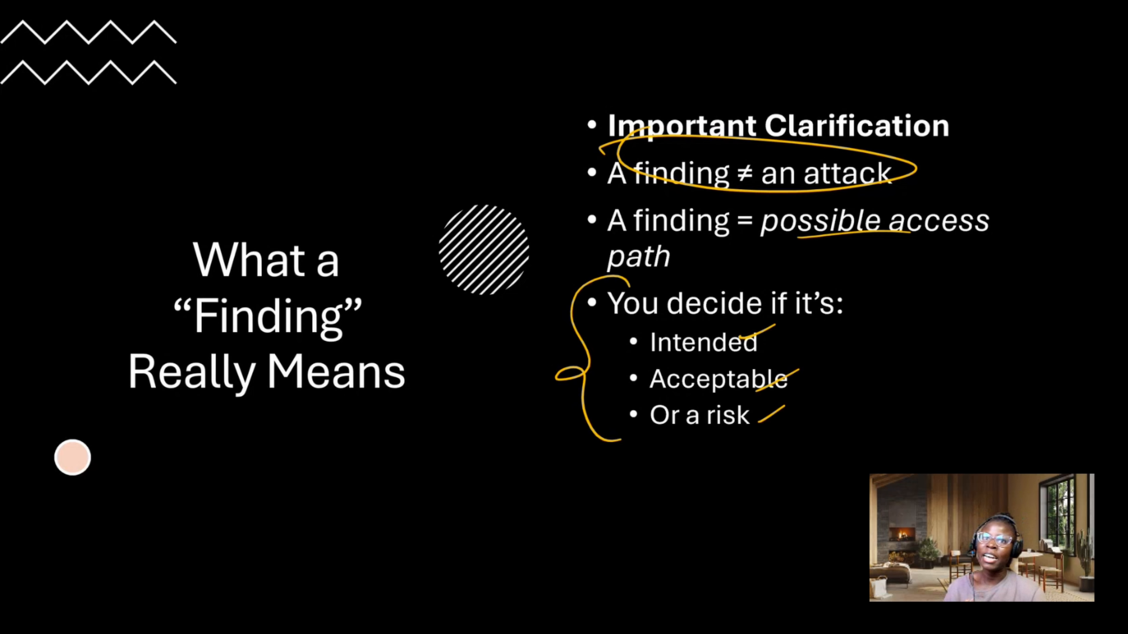